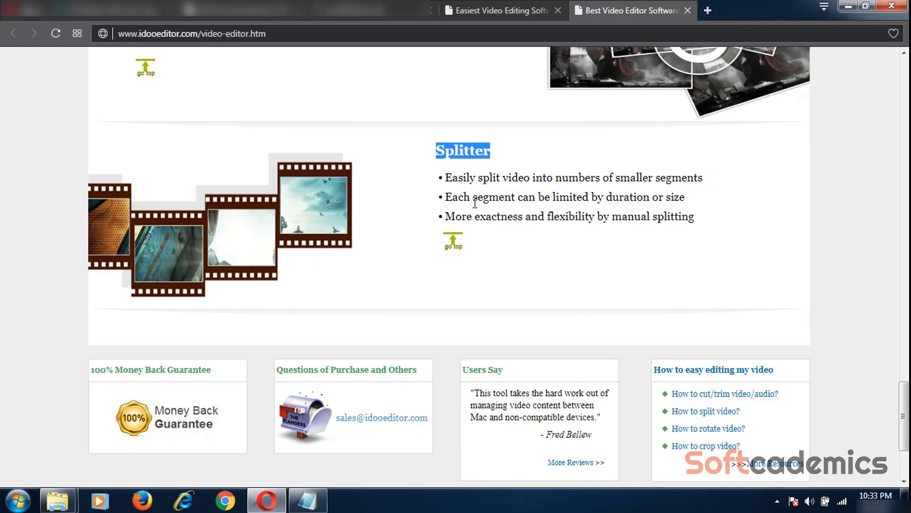
Scroll the idoo Video Editor Pro page to the footer and back up to the Free Trial button and feature tiles
scroll(437, 215, "down", 3)
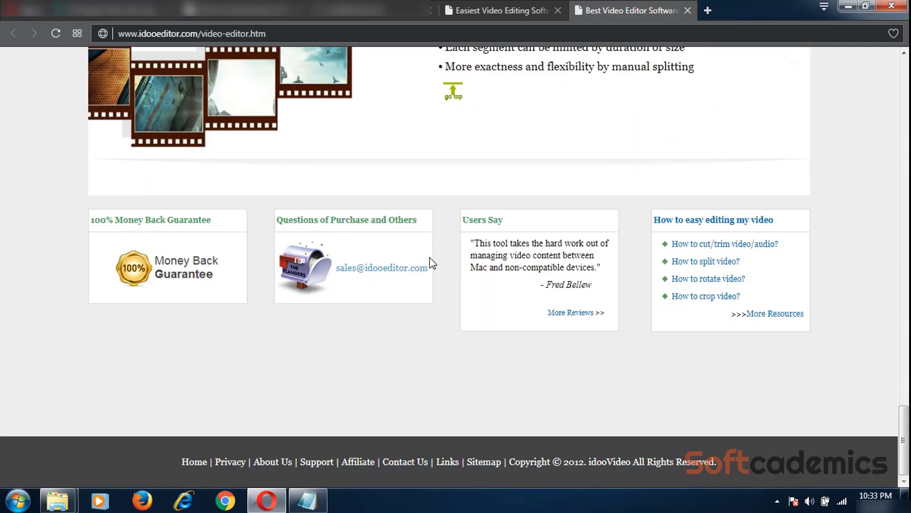
scroll(429, 260, "up", 5)
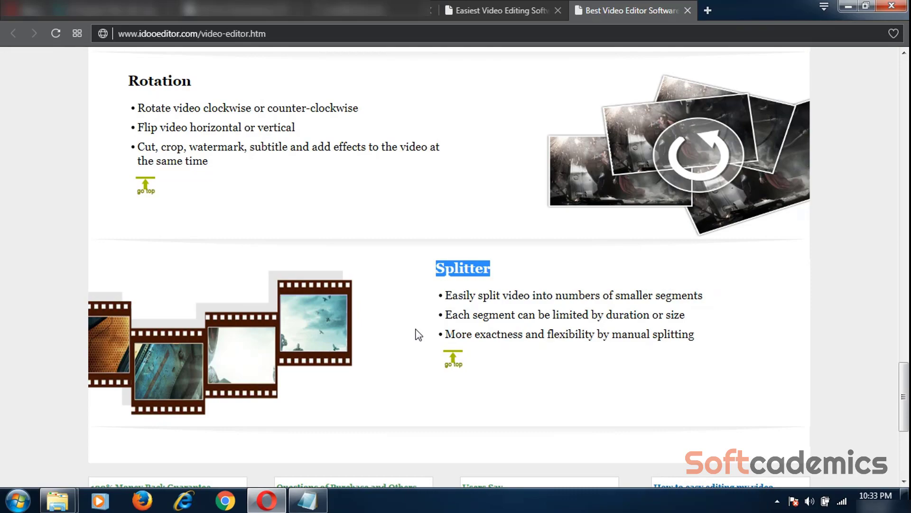
scroll(418, 334, "down", 3)
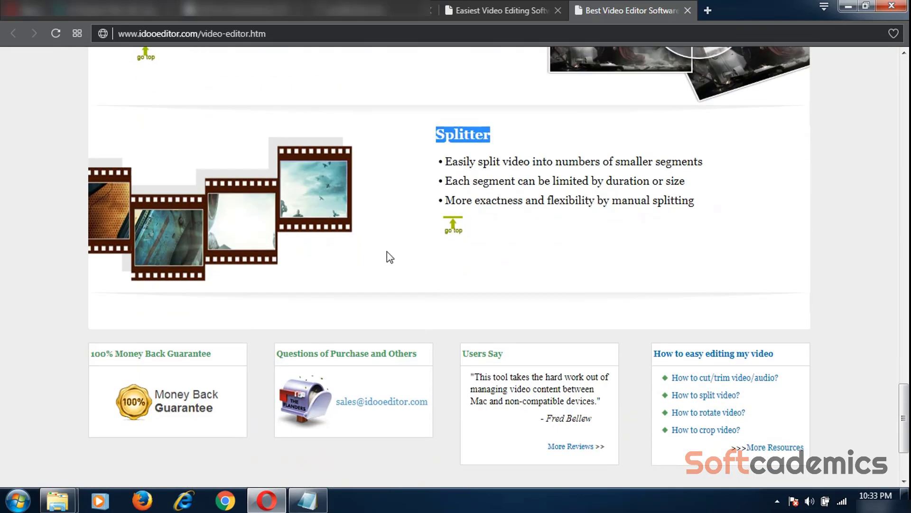
scroll(389, 280, "up", 7)
scroll(388, 282, "up", 7)
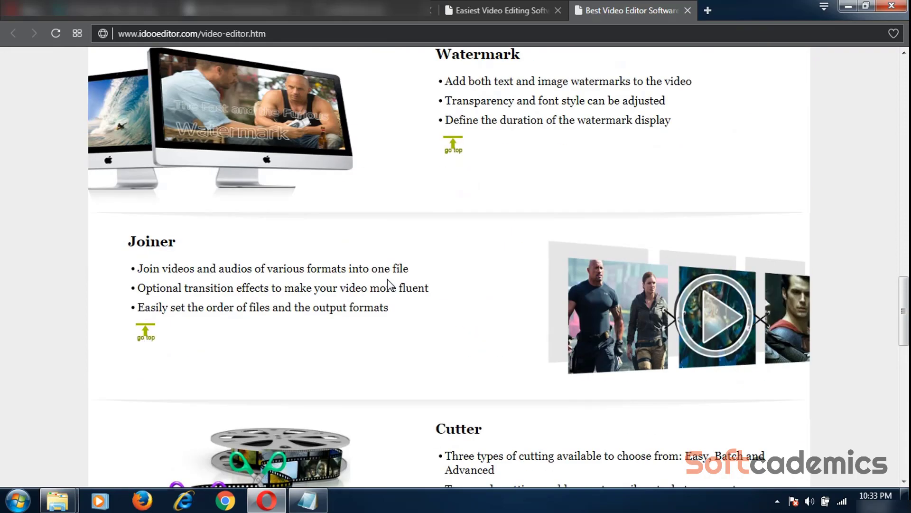
scroll(389, 283, "up", 15)
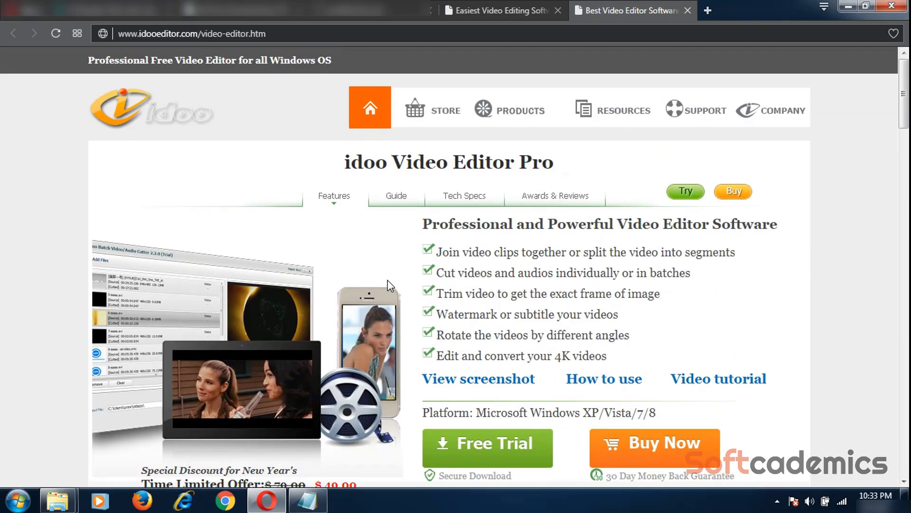
scroll(389, 294, "down", 4)
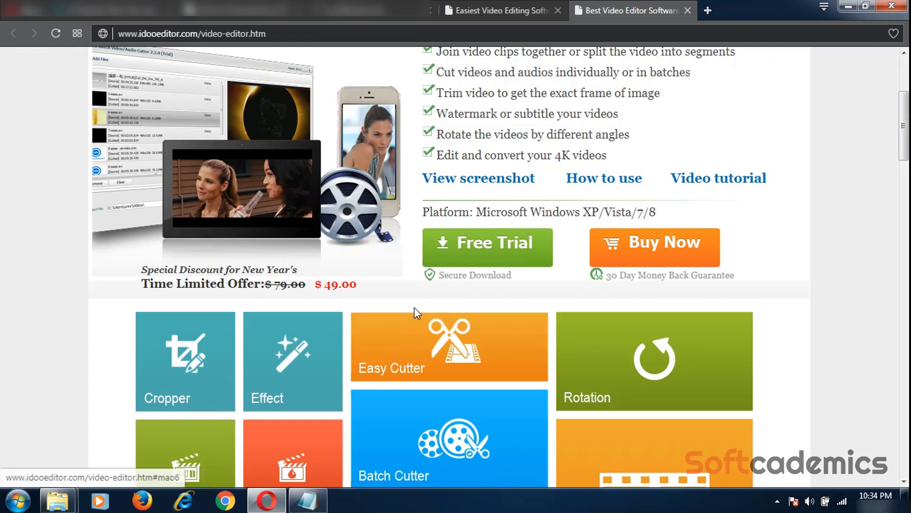
Minimize Opera, restore the installer folder and run idoo-video-editor-pro360 via its context-menu Open
left_click(261, 506)
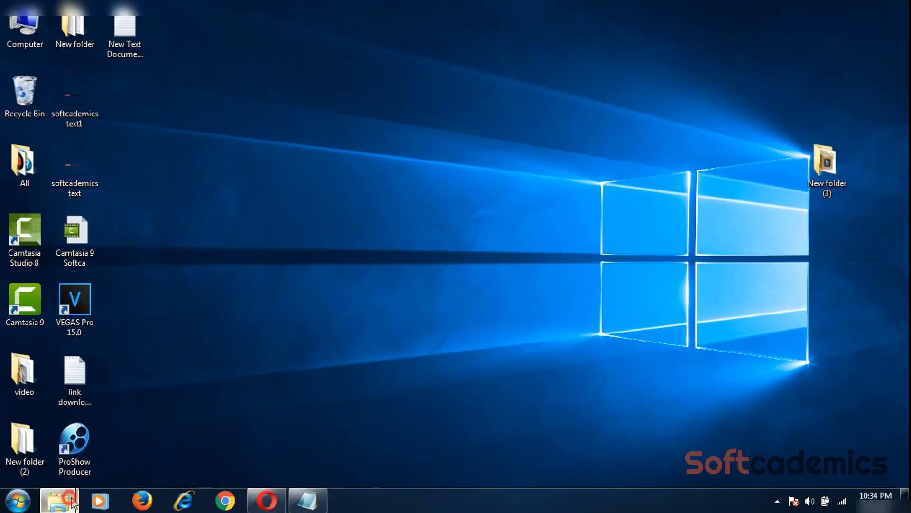
mouse_move(58, 500)
left_click(283, 439)
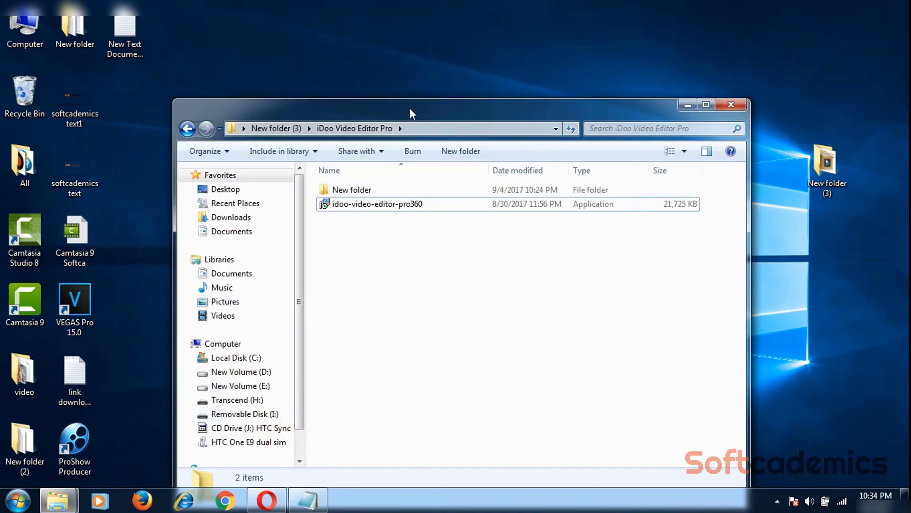
left_click_drag(409, 107, 420, 35)
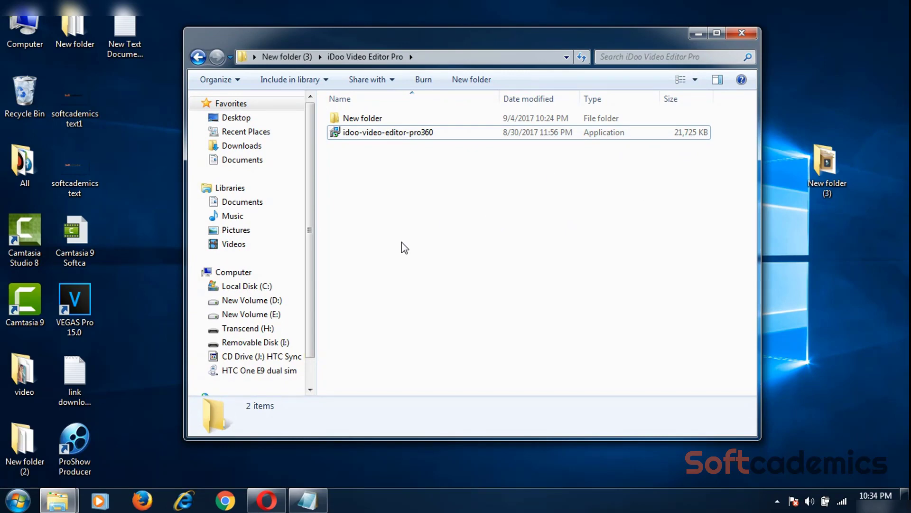
left_click(417, 133)
right_click(417, 133)
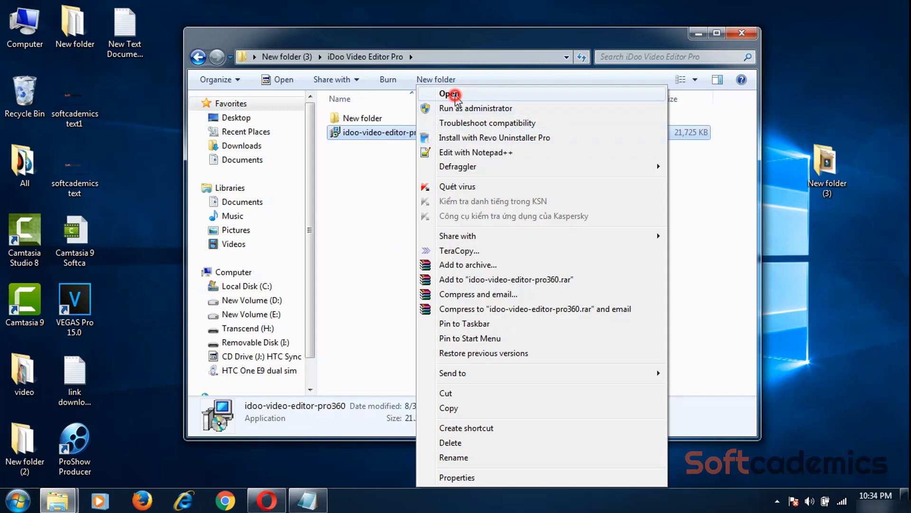
left_click(451, 91)
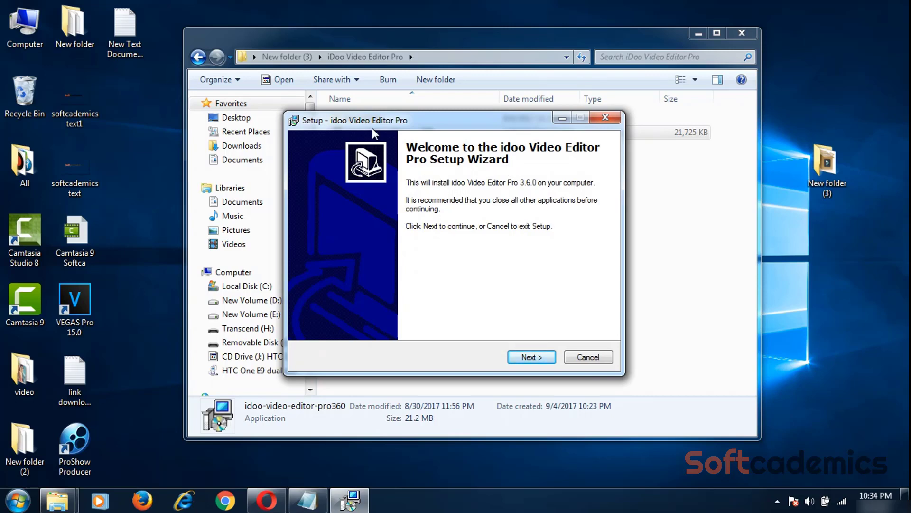
Accept the license agreement and keep the default install and Start Menu folders
left_click(530, 358)
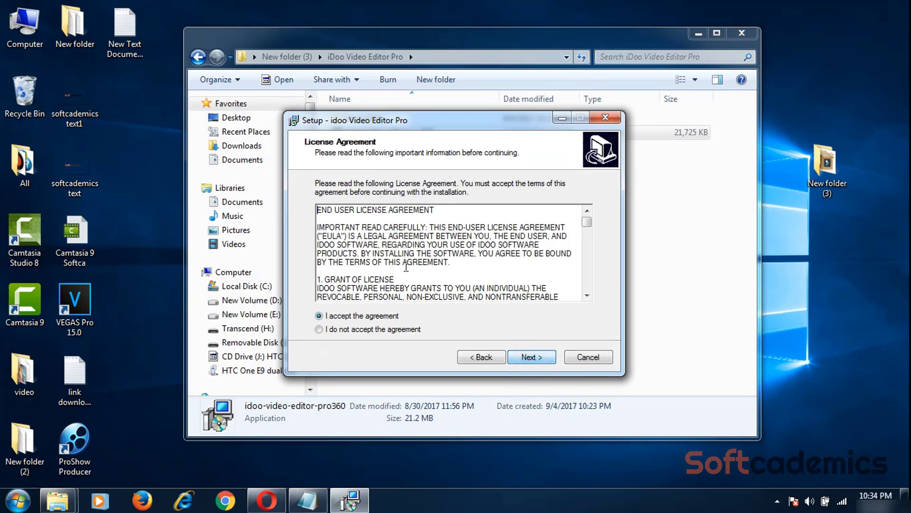
left_click(375, 315)
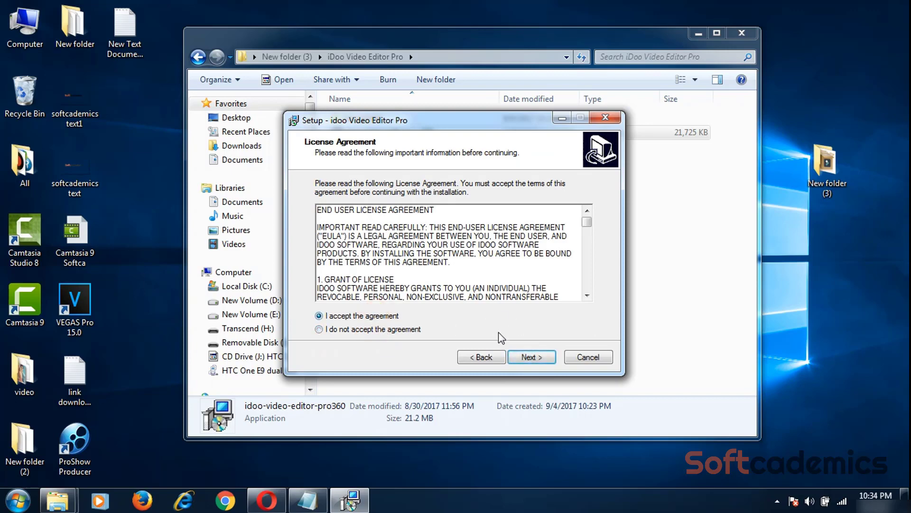
left_click(531, 358)
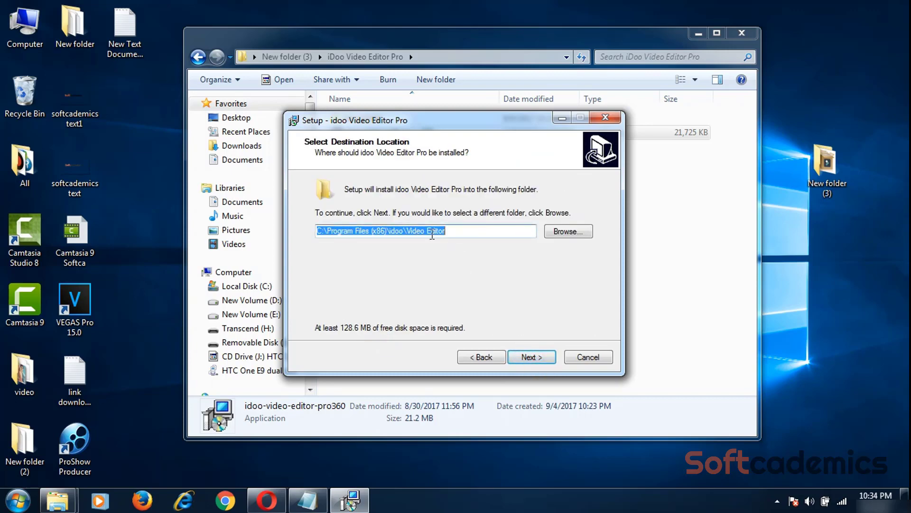
left_click(536, 359)
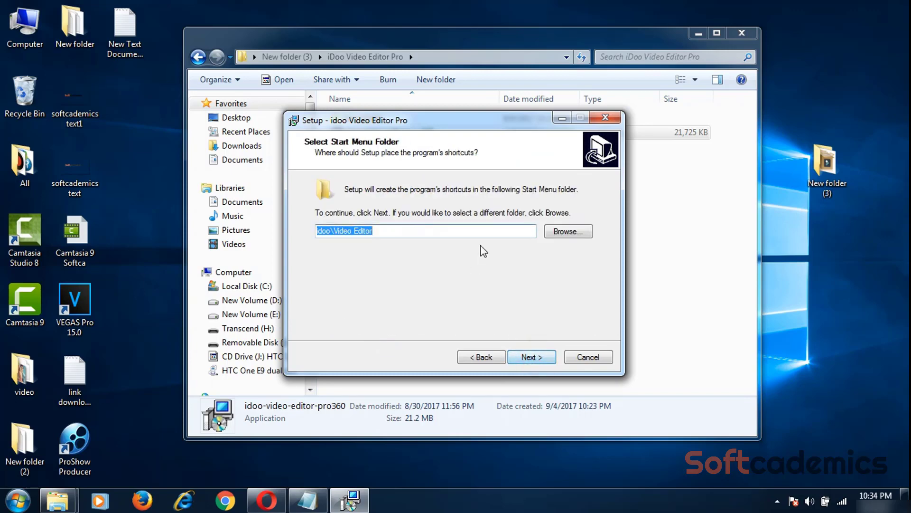
left_click_drag(485, 236, 303, 239)
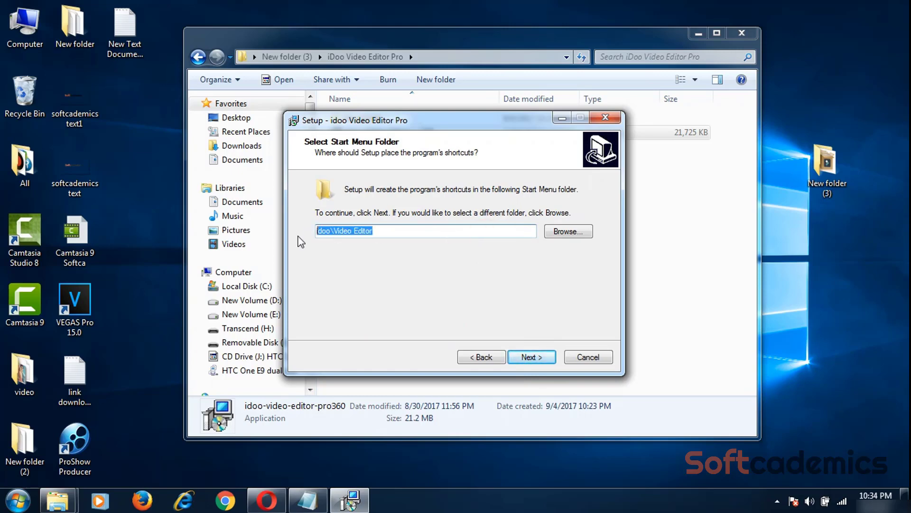
left_click(537, 358)
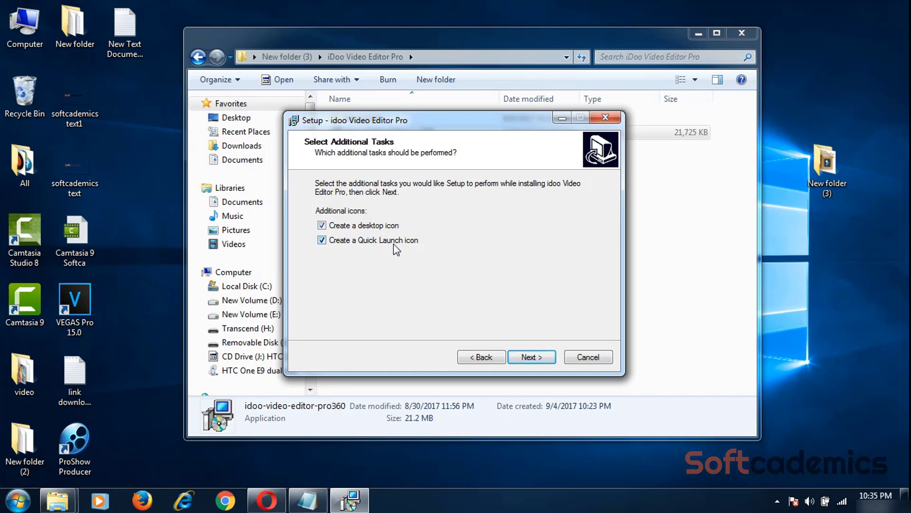
Skip the Quick Launch icon, install, and leave Launch after setup unchecked
left_click(349, 239)
left_click(529, 357)
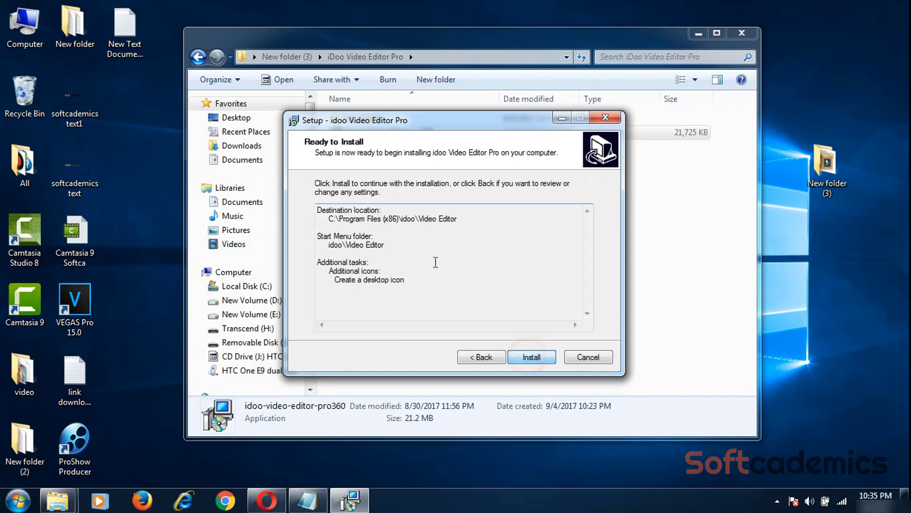
left_click(532, 356)
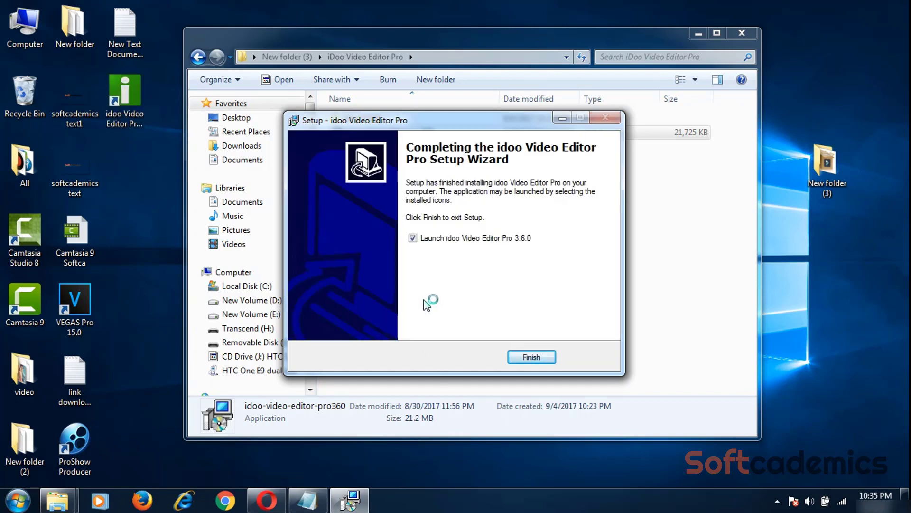
left_click(448, 240)
left_click(444, 243)
left_click(442, 243)
Finish the setup wizard, minimize the file window and close the opened Firefox page with Alt+F4
left_click(550, 356)
left_click(699, 34)
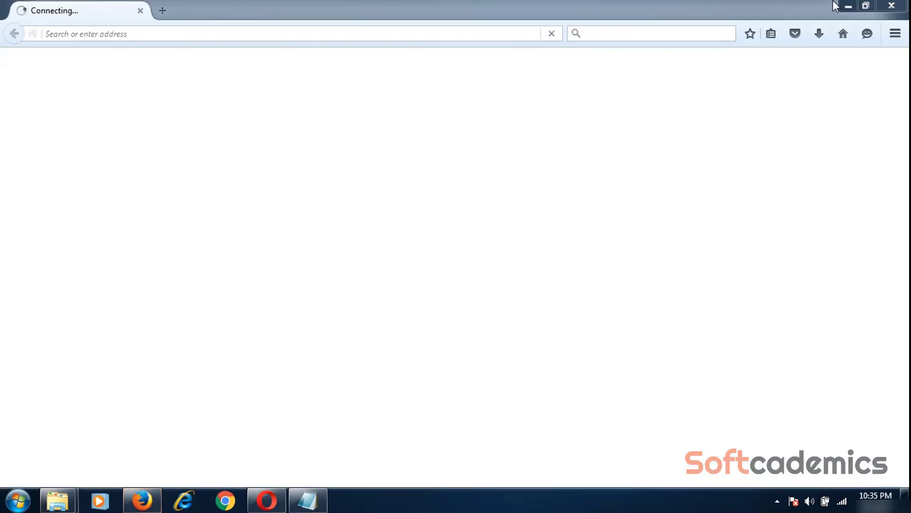
key("alt+F4")
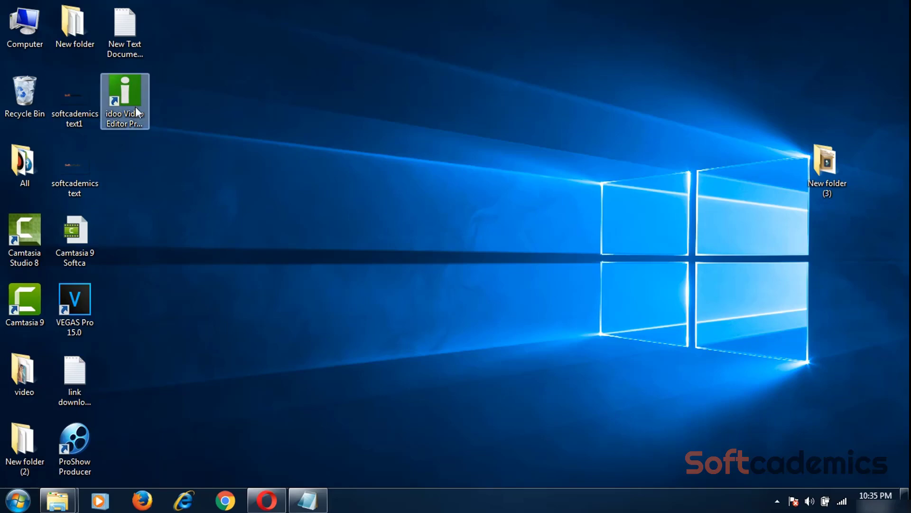
Launch idoo Video Editor Pro from its desktop shortcut and choose Evaluate to run the trial
double_click(132, 99)
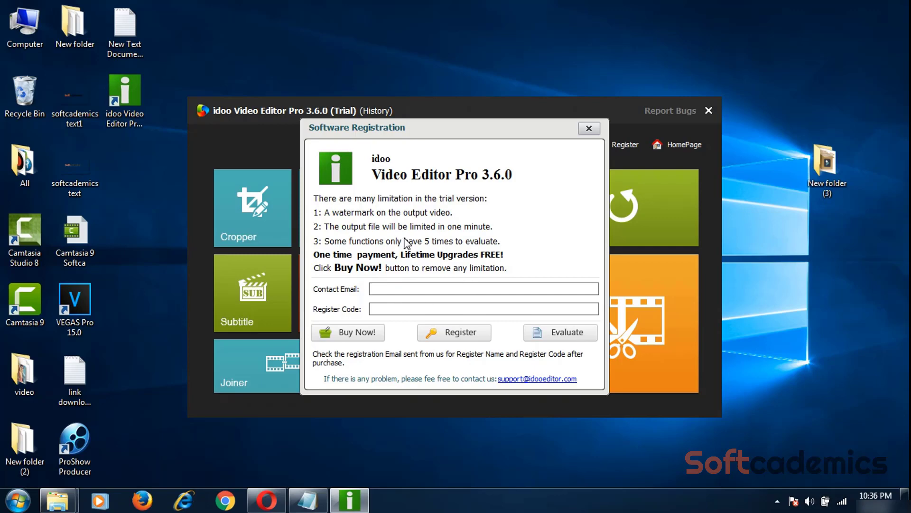
left_click(566, 333)
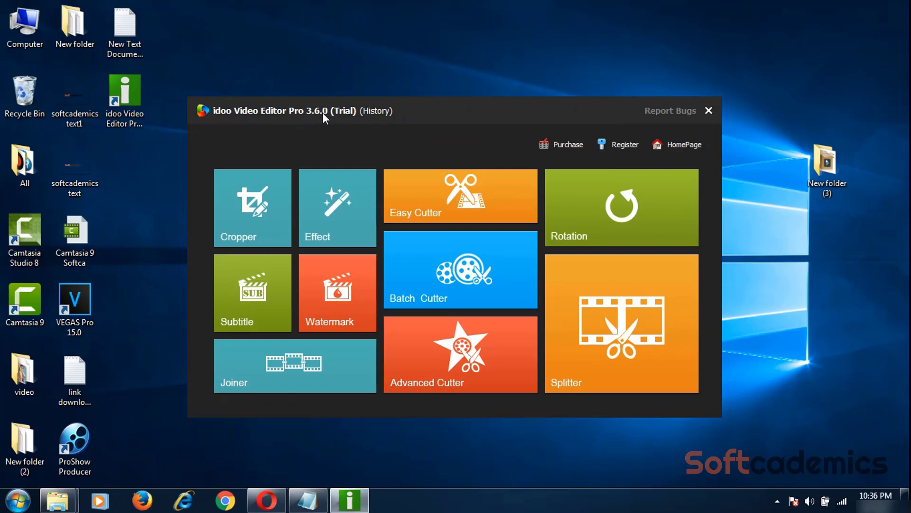
left_click_drag(421, 109, 435, 70)
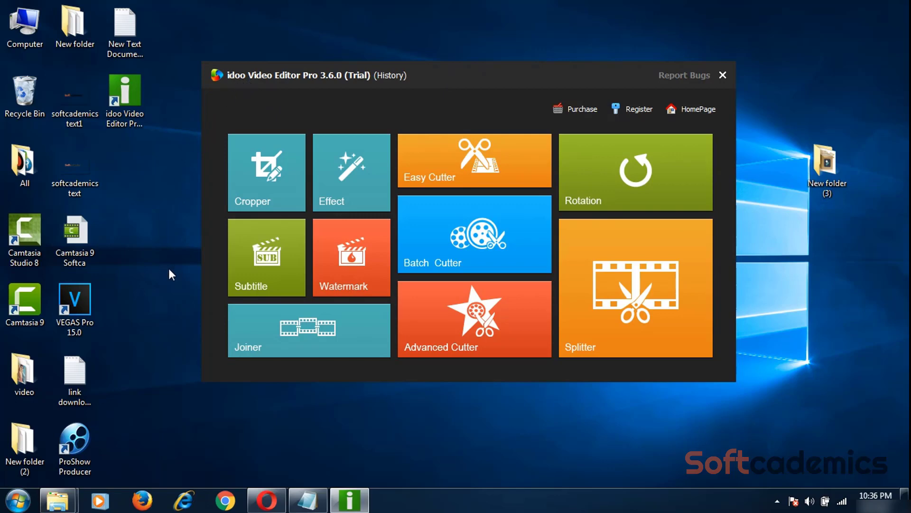
left_click_drag(531, 76, 534, 80)
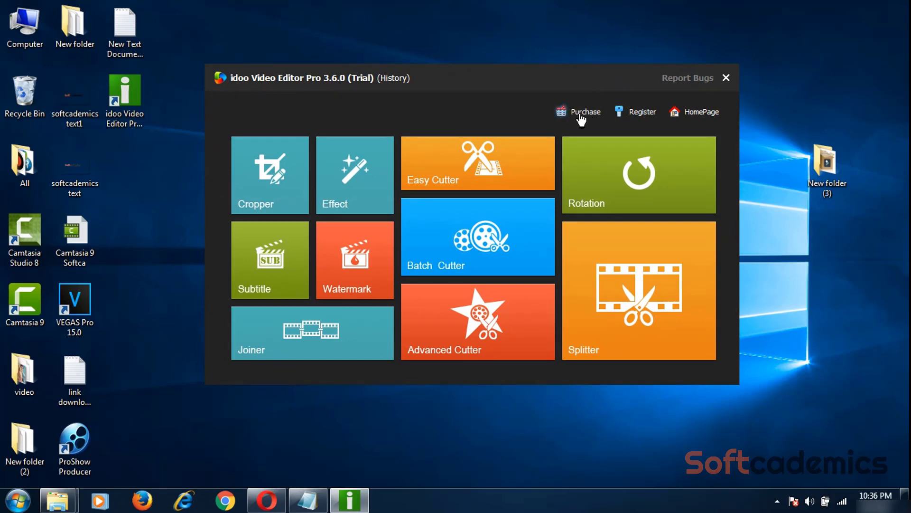
left_click(641, 113)
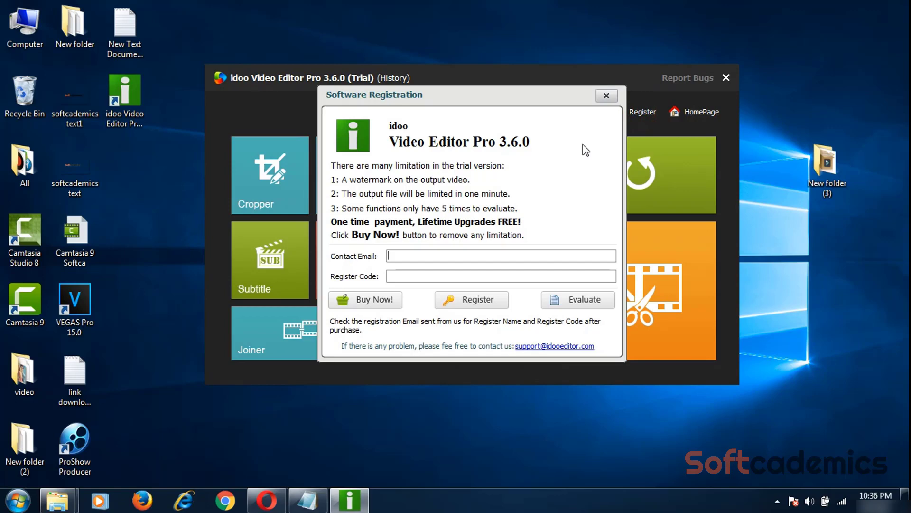
left_click(607, 96)
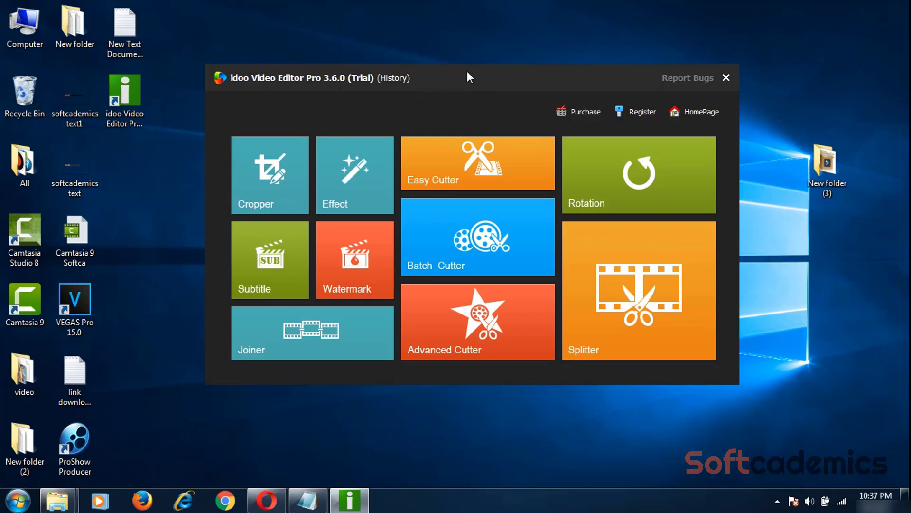
mouse_move(469, 77)
left_mouse_down()
mouse_move(505, 72)
mouse_move(519, 55)
mouse_move(472, 64)
left_mouse_up()
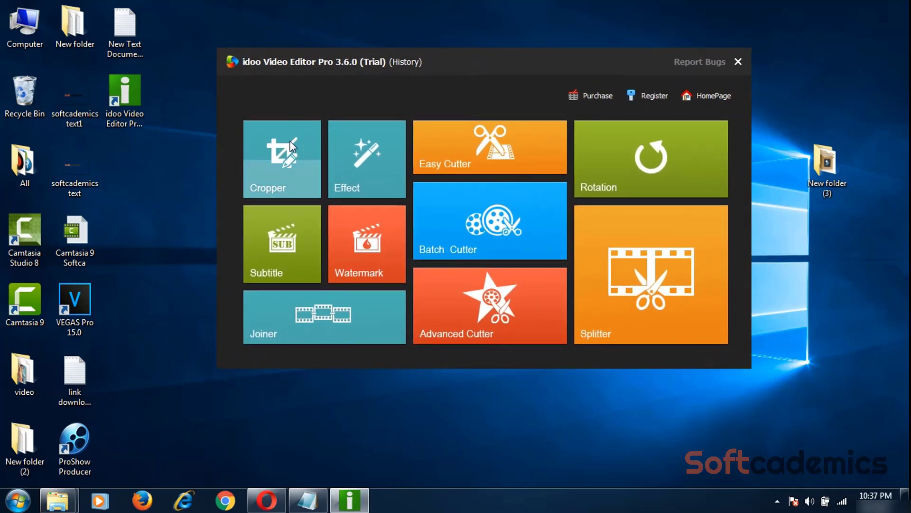
Empty the Recycle Bin, confirming permanent deletion, and move the editor window slightly lower
left_click(23, 93)
right_click(19, 86)
left_click(59, 127)
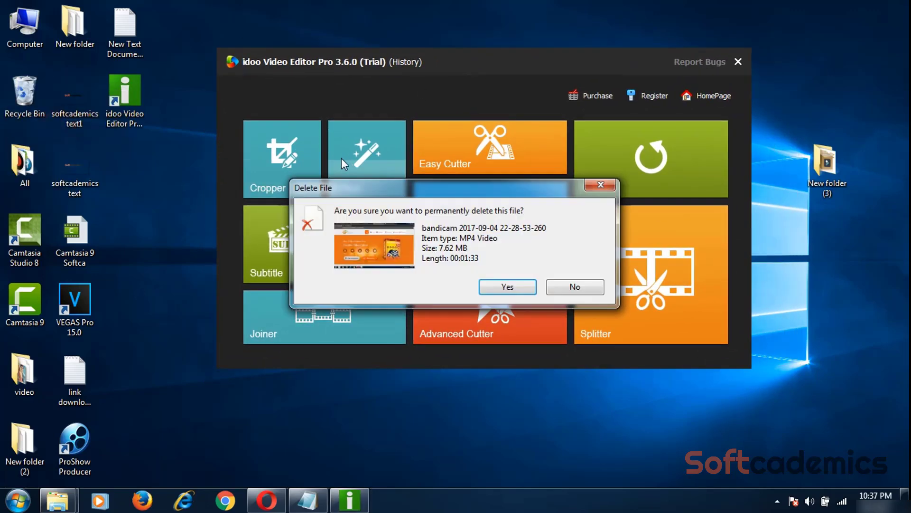
left_click(484, 287)
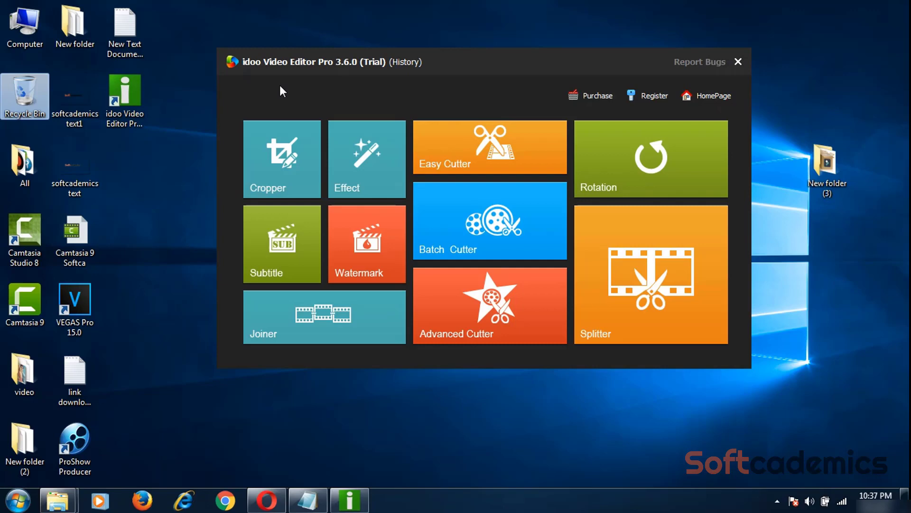
left_click_drag(457, 64, 452, 77)
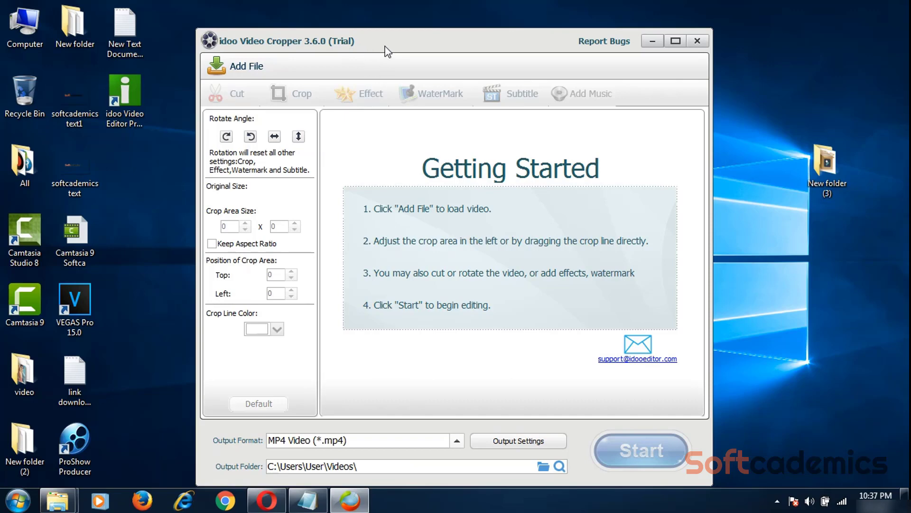
left_click_drag(382, 43, 362, 34)
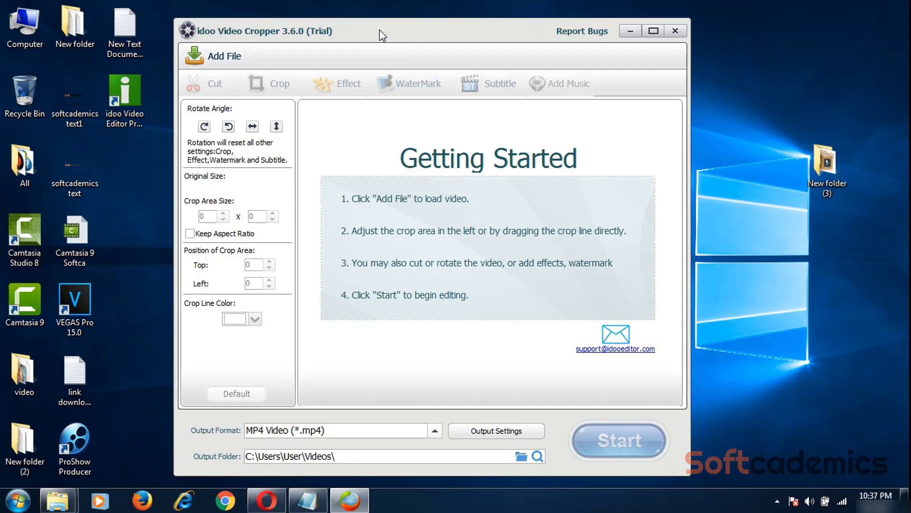
left_click_drag(379, 30, 403, 30)
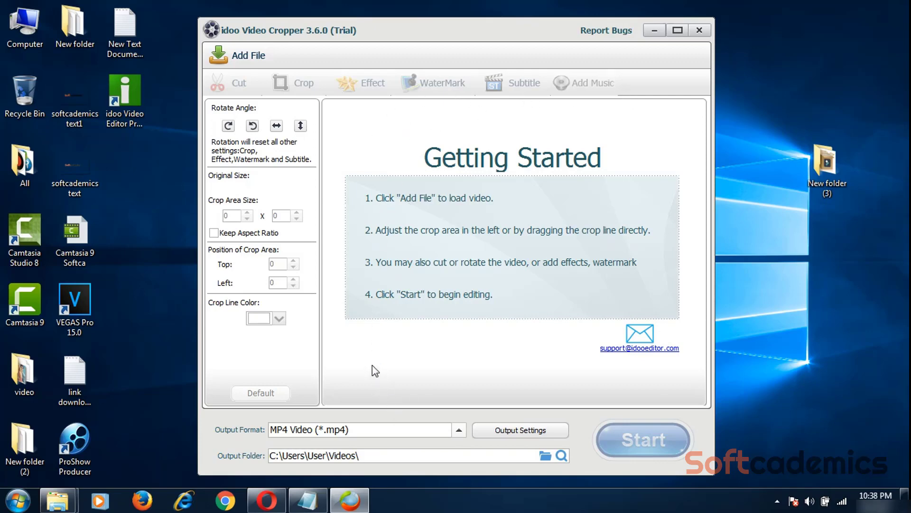
left_click_drag(411, 30, 441, 35)
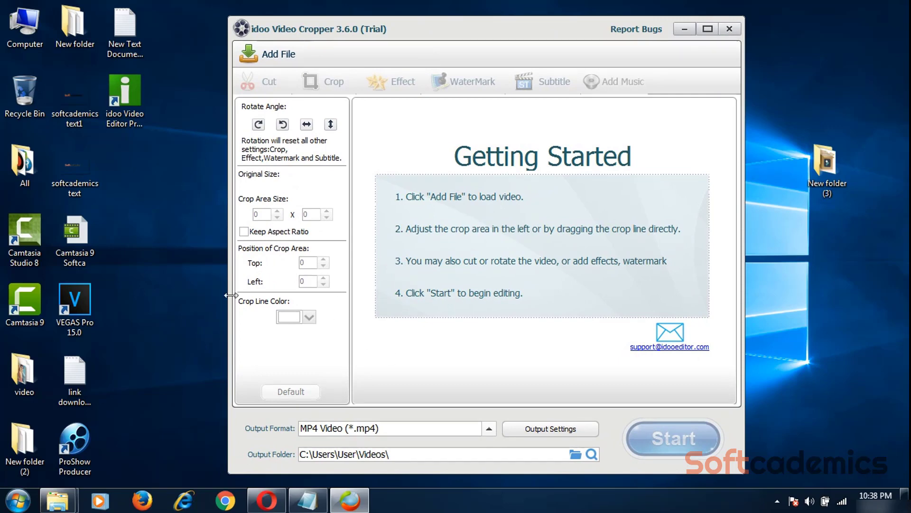
Open the desktop 'video' folder, select the 'quay phông key' clip and position the window
double_click(21, 375)
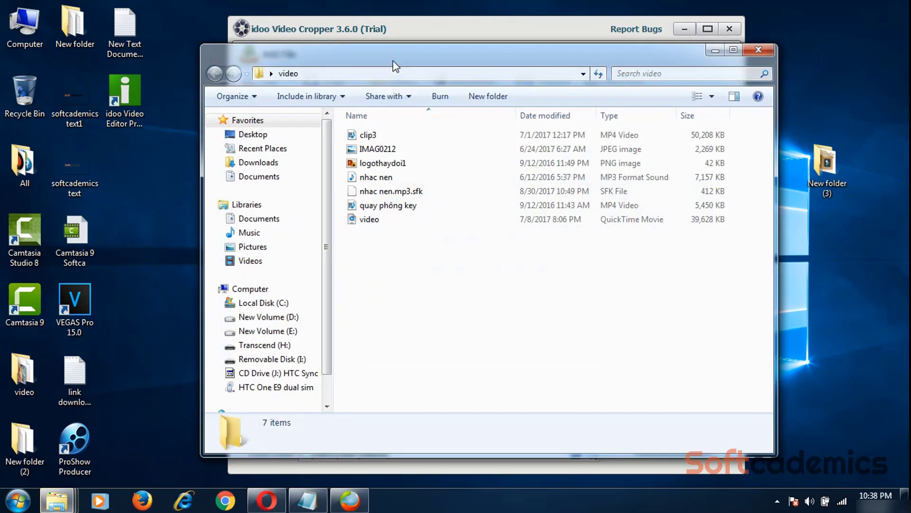
left_click_drag(393, 61, 355, 53)
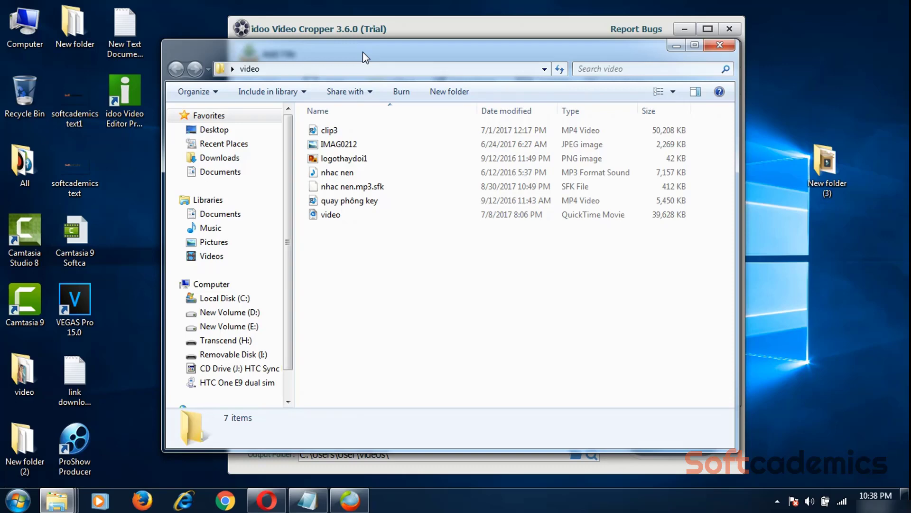
left_click_drag(363, 52, 363, 68)
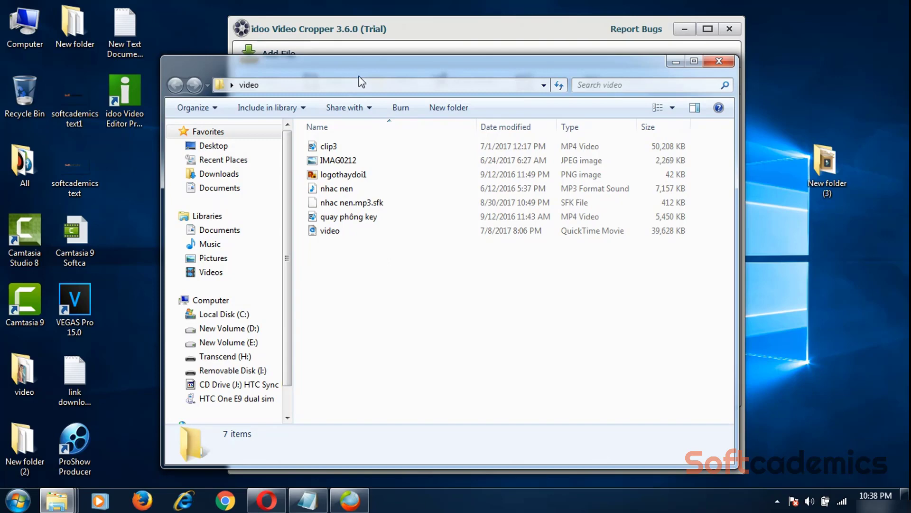
left_click(720, 62)
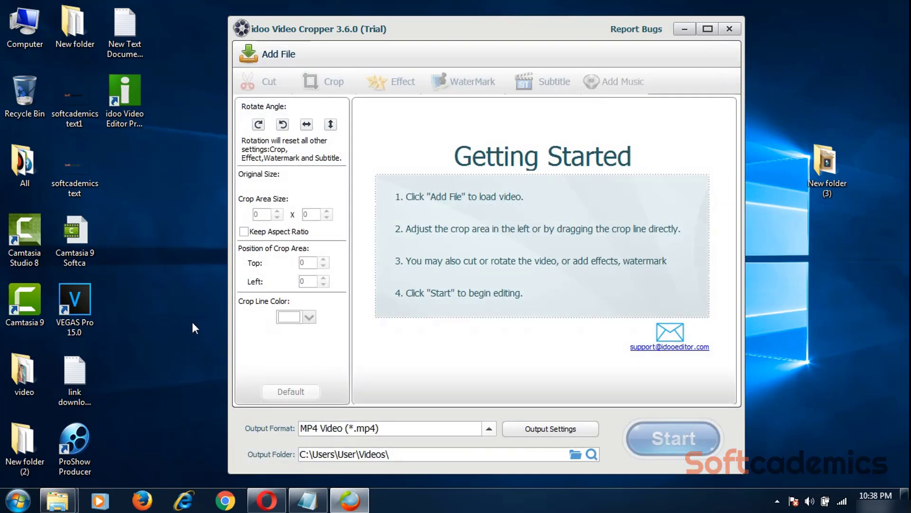
double_click(24, 373)
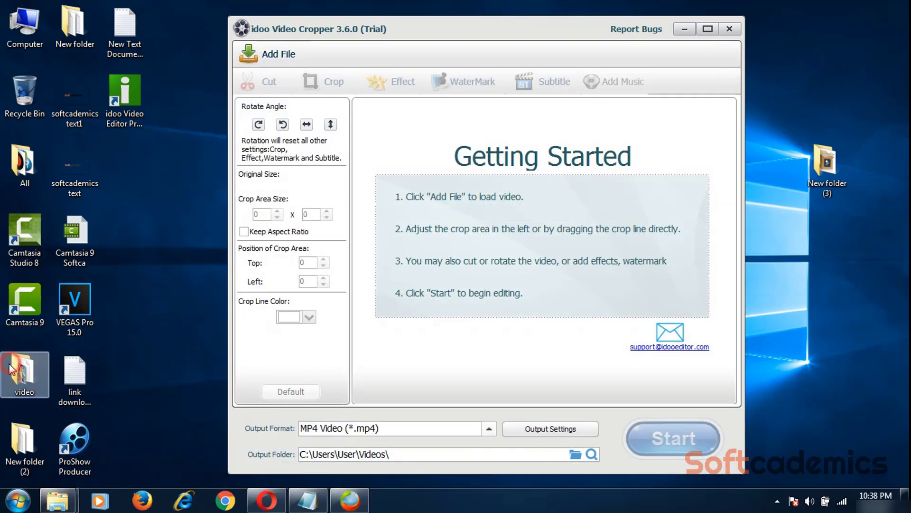
left_click(338, 217)
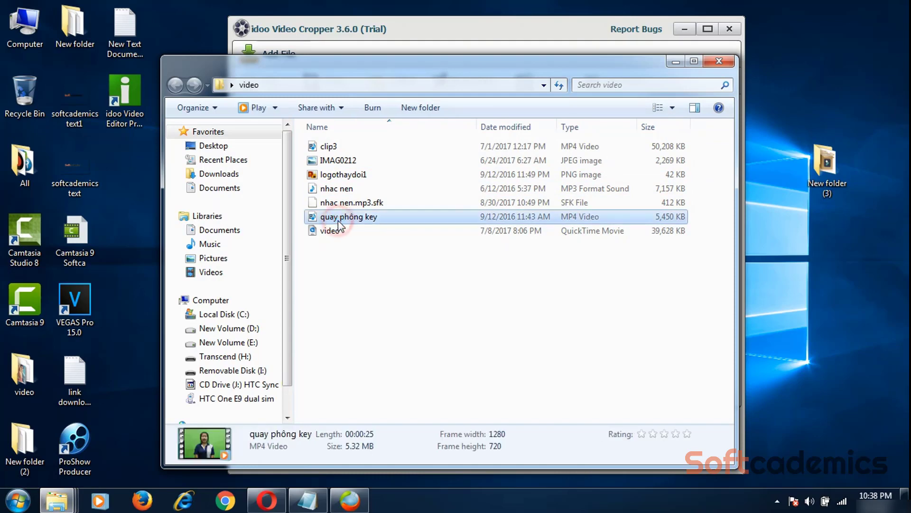
left_click_drag(322, 71, 613, 64)
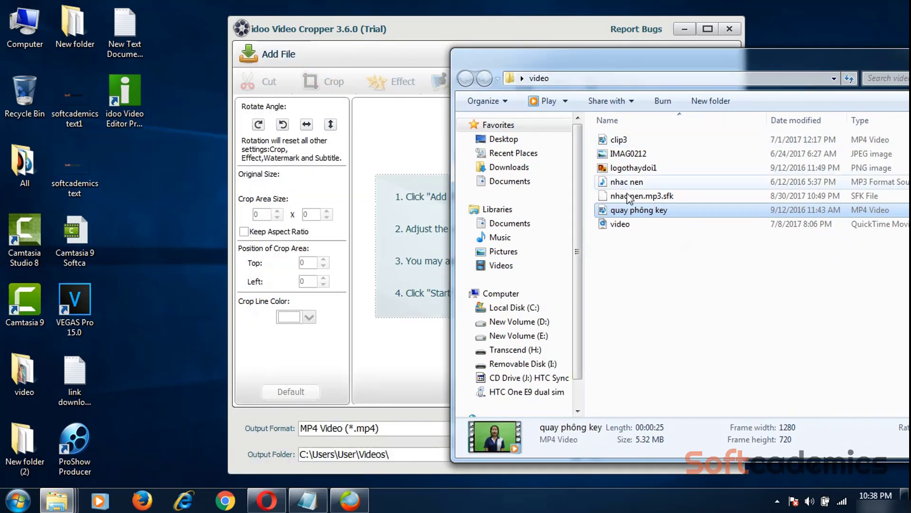
left_click_drag(613, 212, 633, 214)
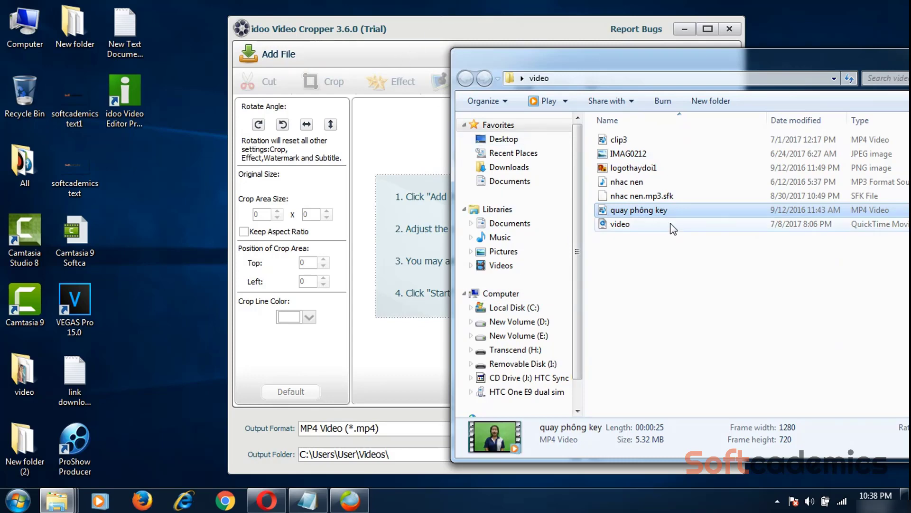
Drag 'quay phông key' into the Video Cropper window to load it at 1280 x 720
left_click_drag(617, 212, 387, 213)
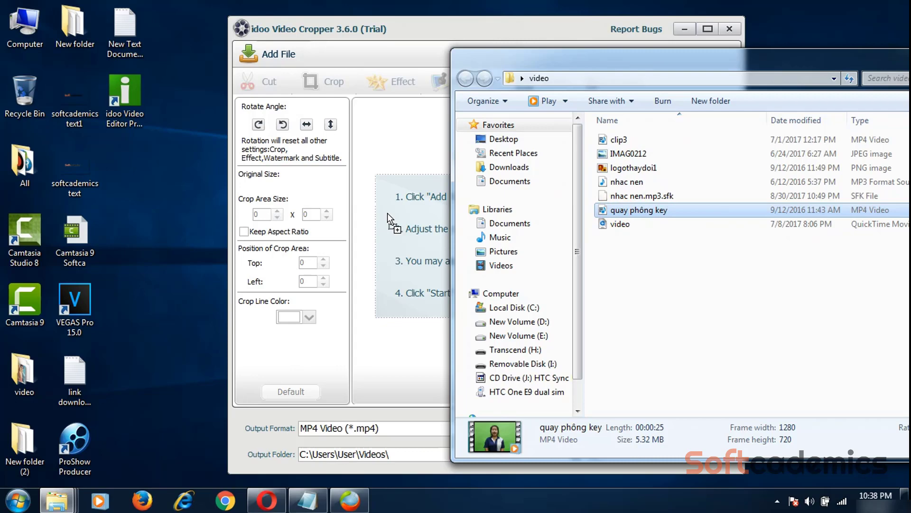
left_click_drag(388, 212, 564, 108)
left_click_drag(528, 57, 724, 83)
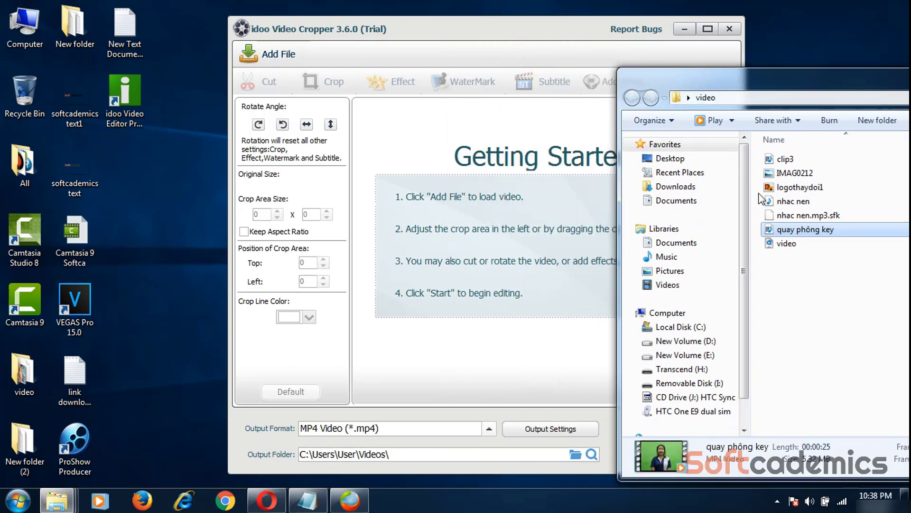
left_click_drag(824, 229, 451, 173)
left_click_drag(467, 27, 389, 13)
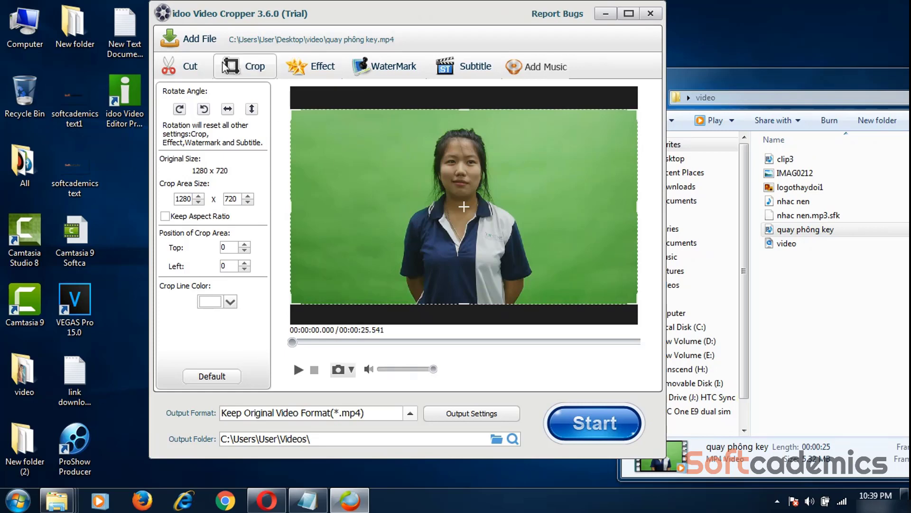
Open the Add File dialog twice and cancel it without adding anything
left_click(192, 44)
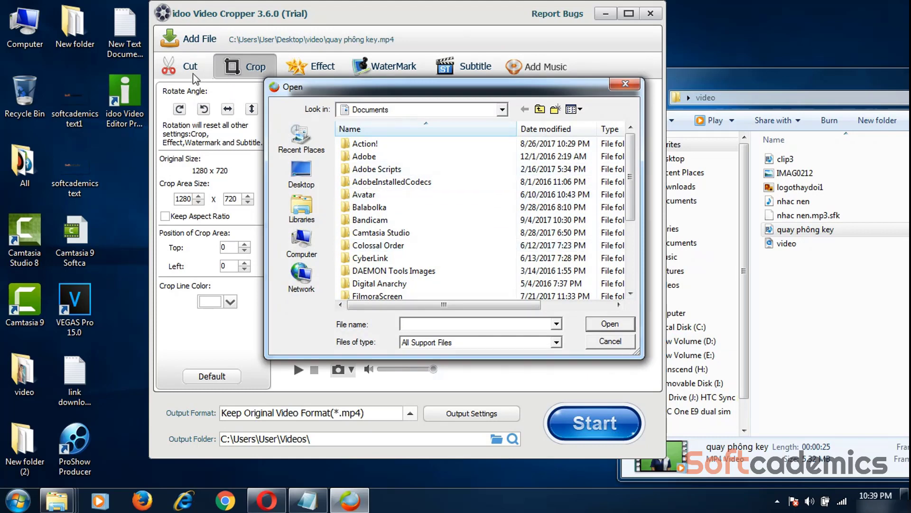
left_click(610, 341)
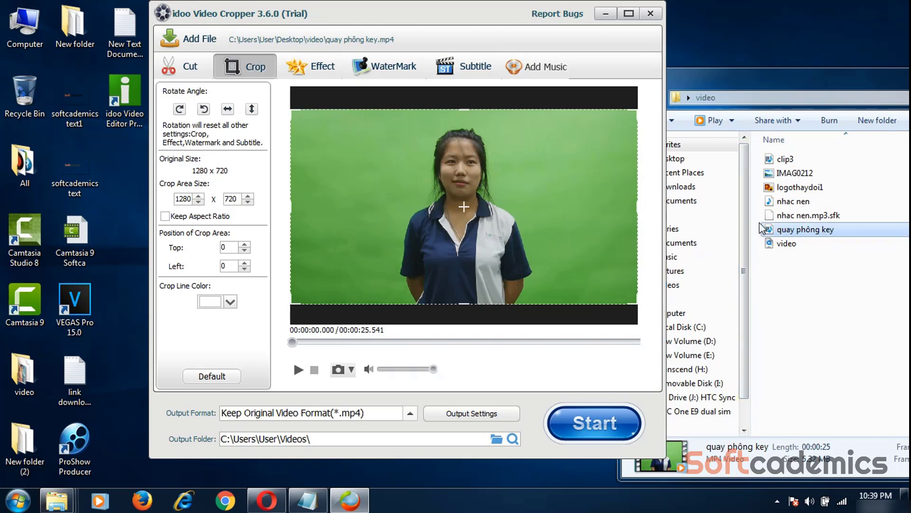
left_click(192, 38)
left_click(610, 340)
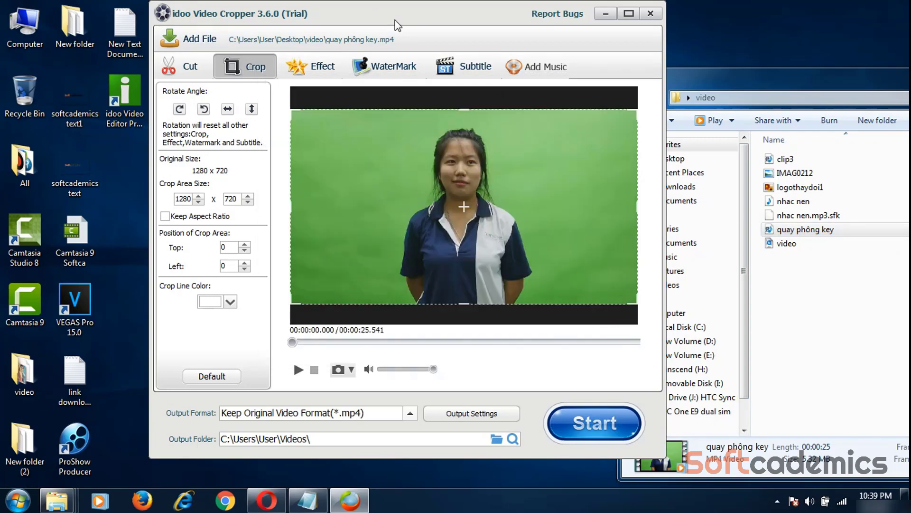
Bring the video folder window forward and minimize it
left_click_drag(397, 26, 385, 31)
left_click_drag(757, 81, 489, 67)
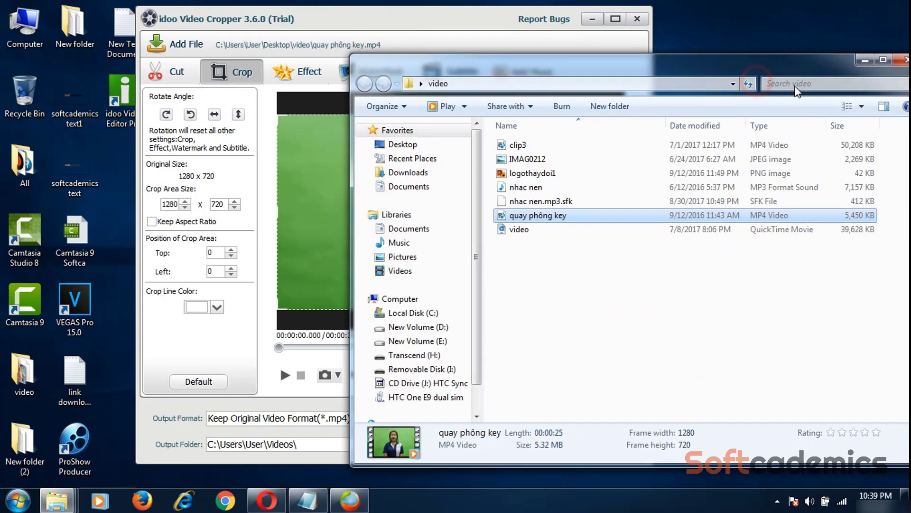
left_click(864, 60)
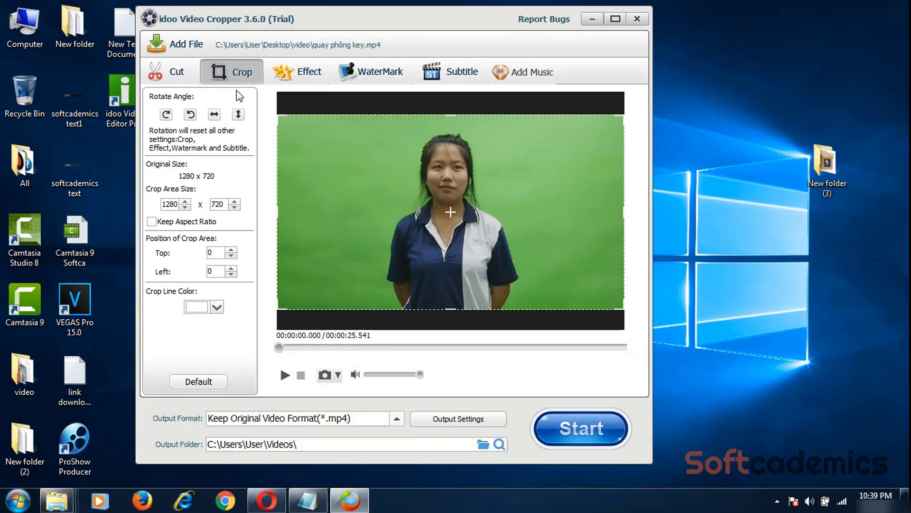
On the Cut tab, set the trim start to 00:00:04.474 and the end to 00:00:22.484
left_click(236, 73)
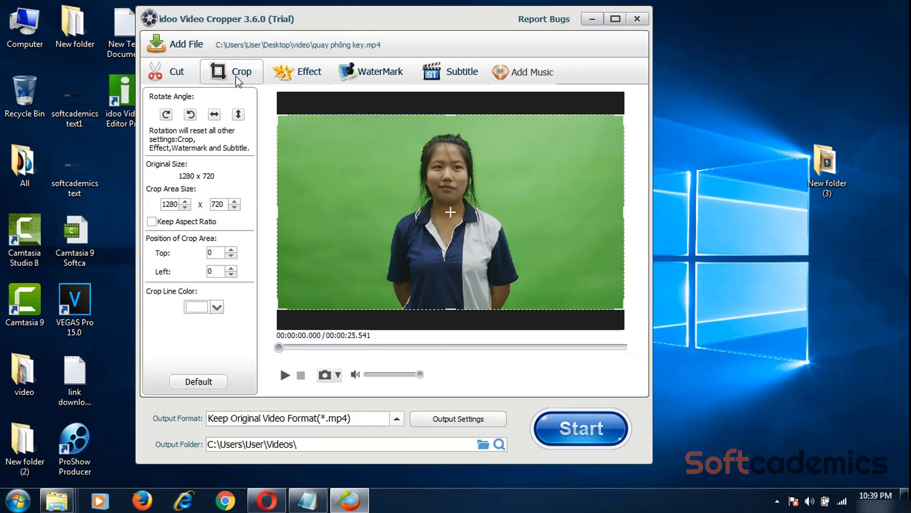
left_click(177, 74)
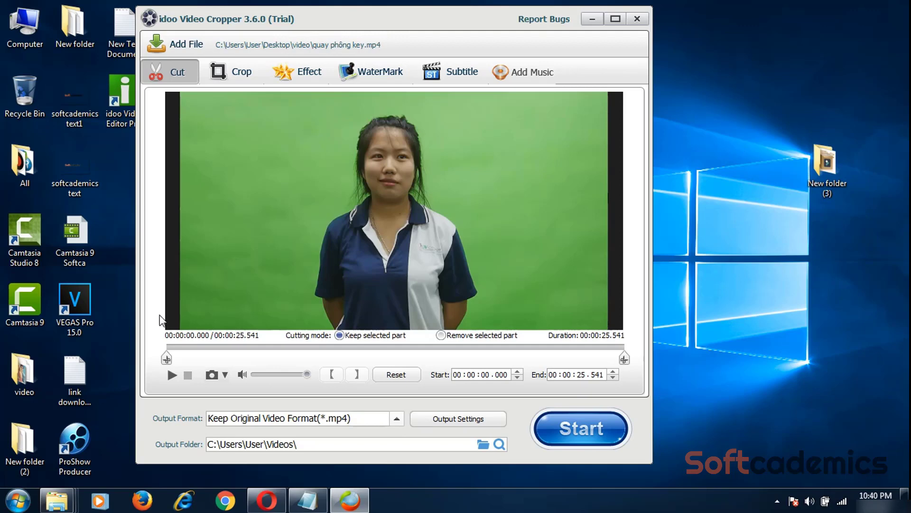
left_click_drag(164, 362, 196, 363)
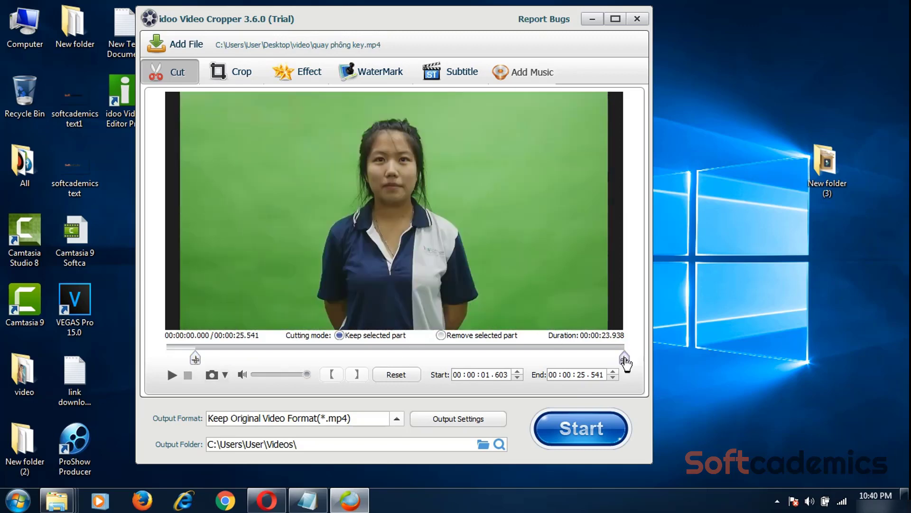
left_click_drag(625, 360, 589, 359)
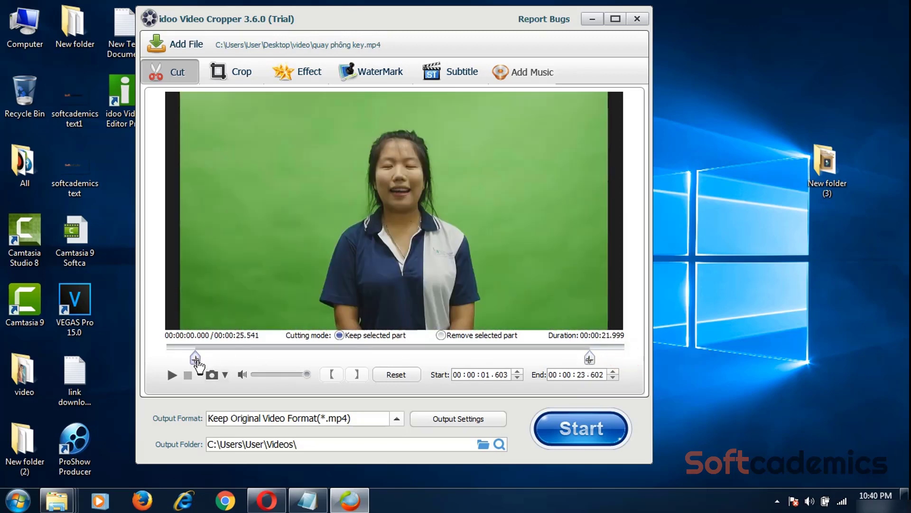
left_click_drag(196, 359, 229, 360)
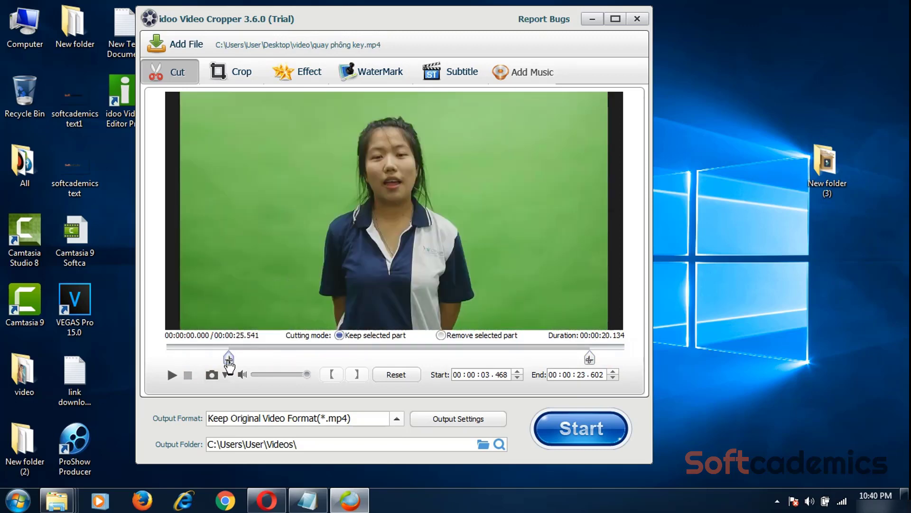
left_click_drag(229, 359, 246, 360)
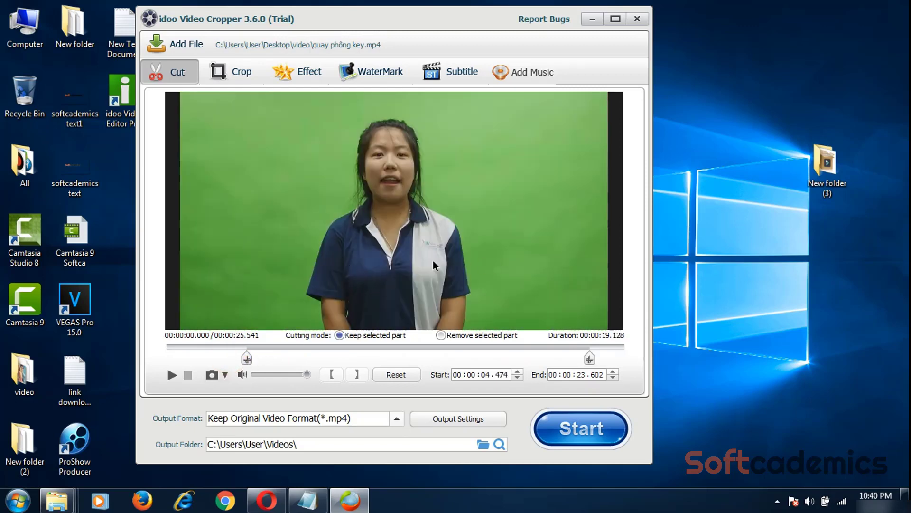
left_click_drag(590, 359, 569, 359)
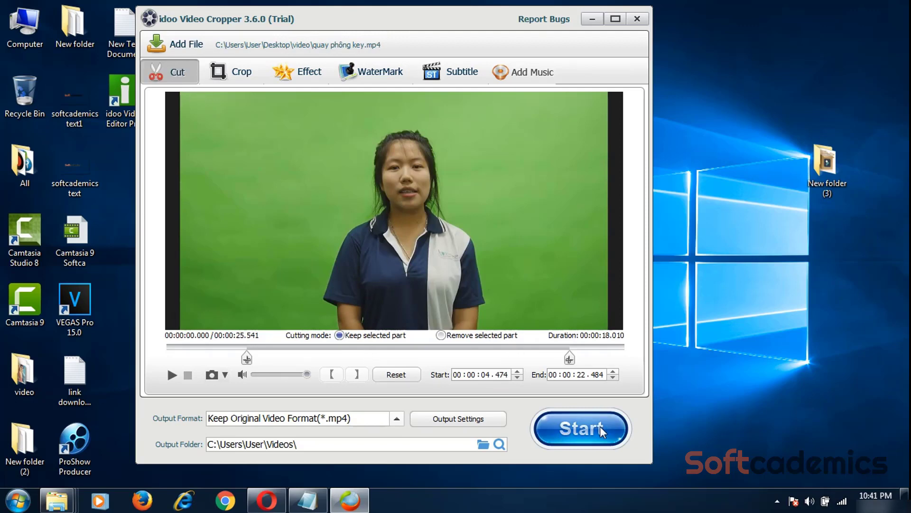
In Output Settings, keep Normal quality and choose H.264 Video (*.mp4) as the format
left_click(458, 419)
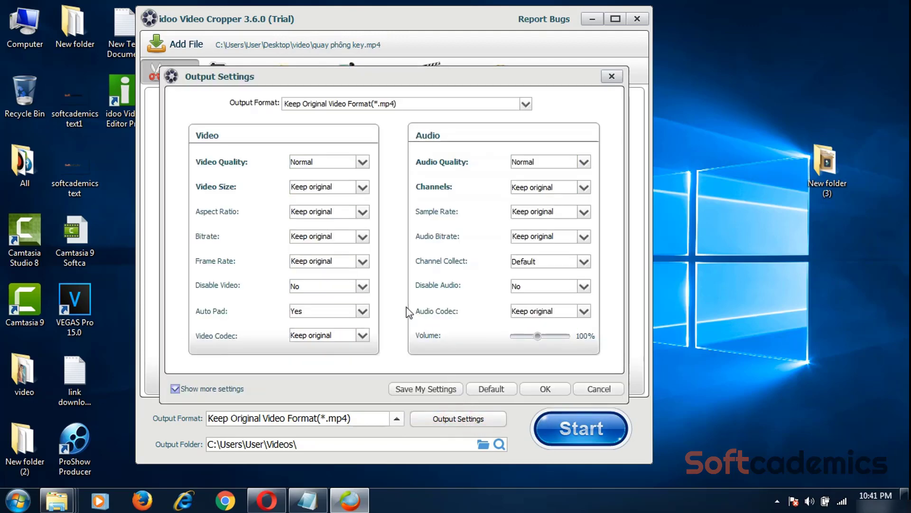
left_click(362, 161)
left_click(362, 166)
left_click(489, 107)
mouse_move(323, 167)
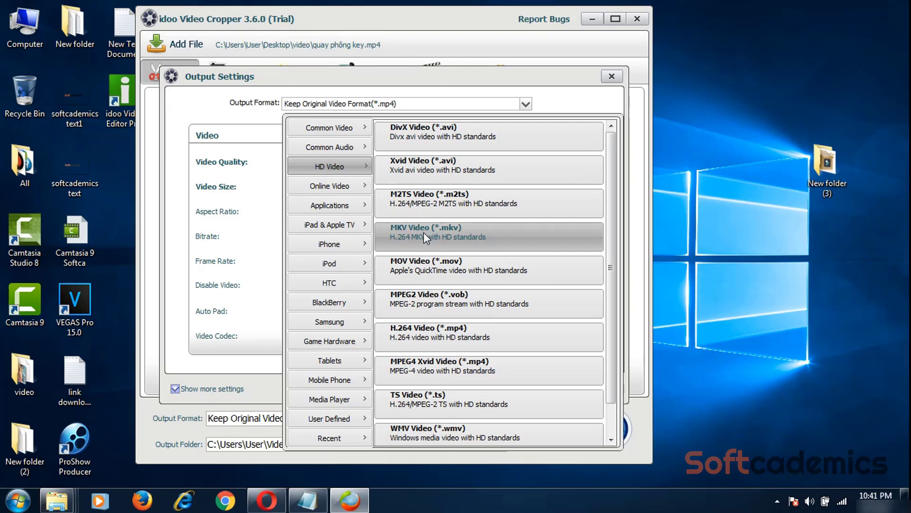
left_click(429, 333)
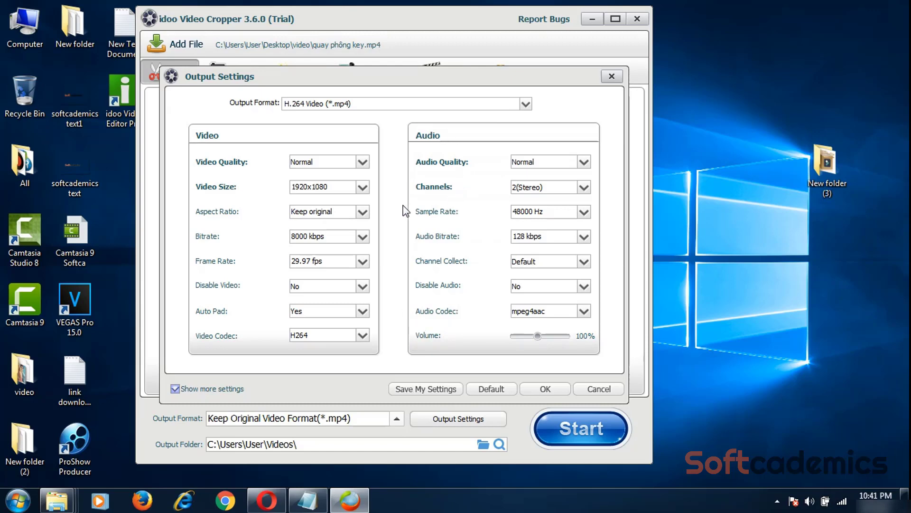
Set the output video size to 1920x1080 and the frame rate to 30 fps
left_click(361, 187)
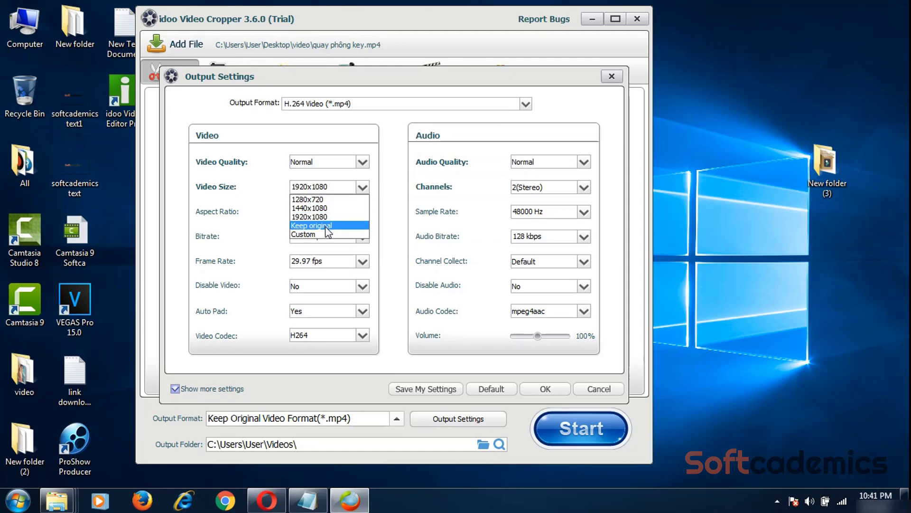
left_click(309, 233)
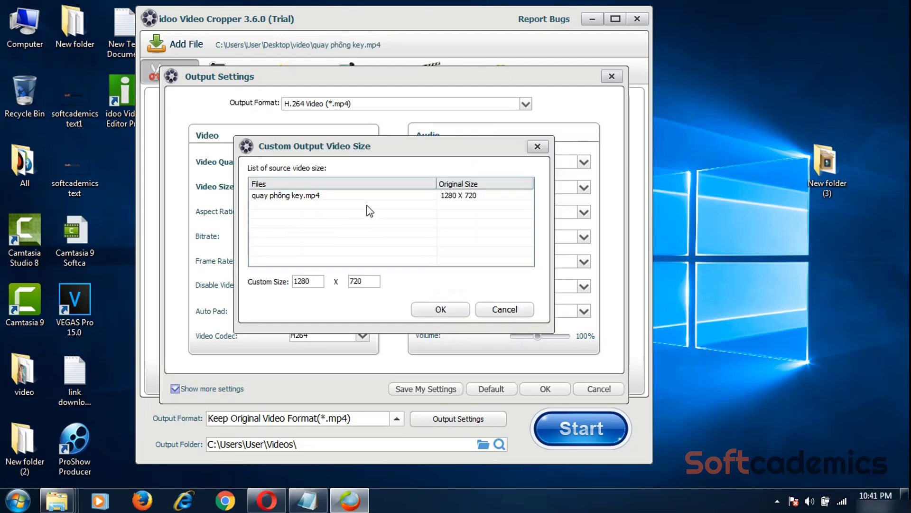
left_click(525, 309)
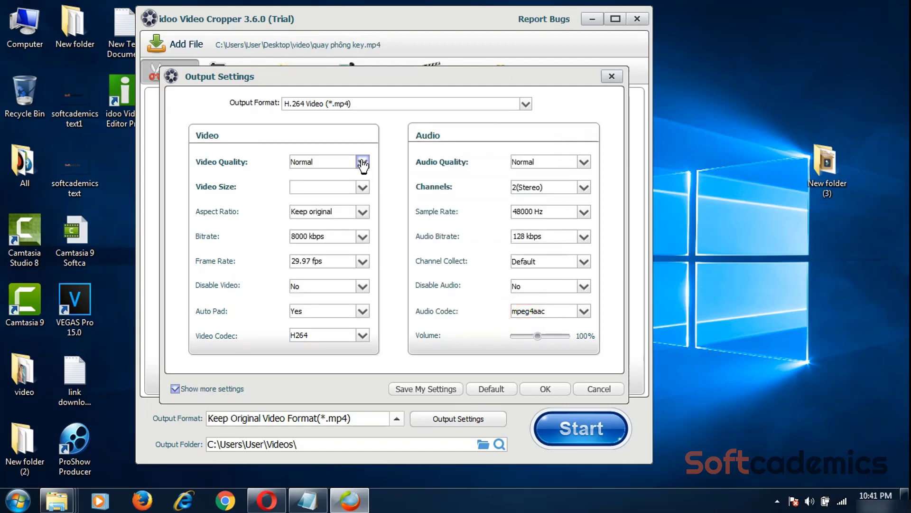
left_click(362, 187)
left_click(340, 226)
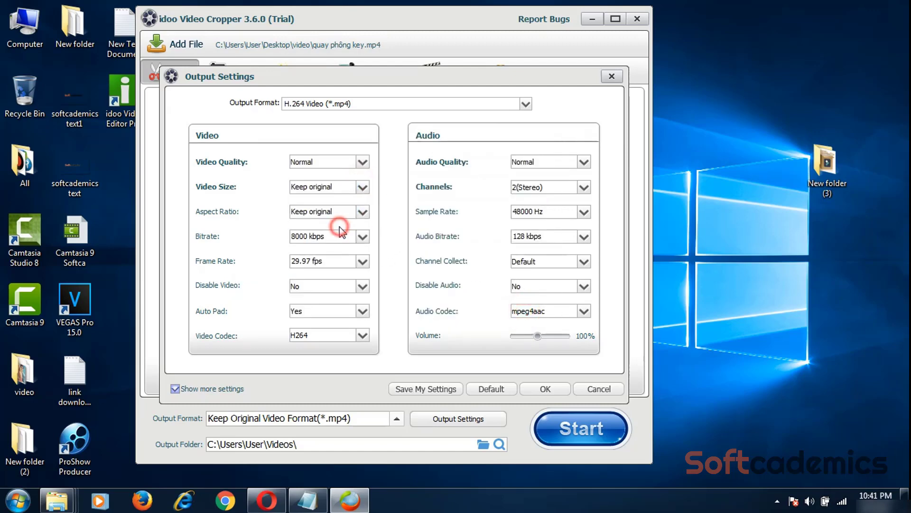
left_click(362, 187)
left_click(340, 218)
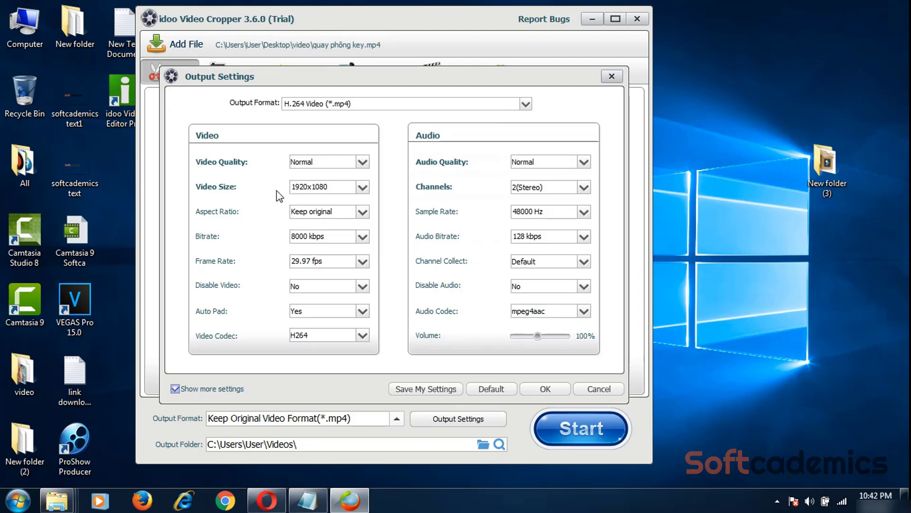
left_click(362, 261)
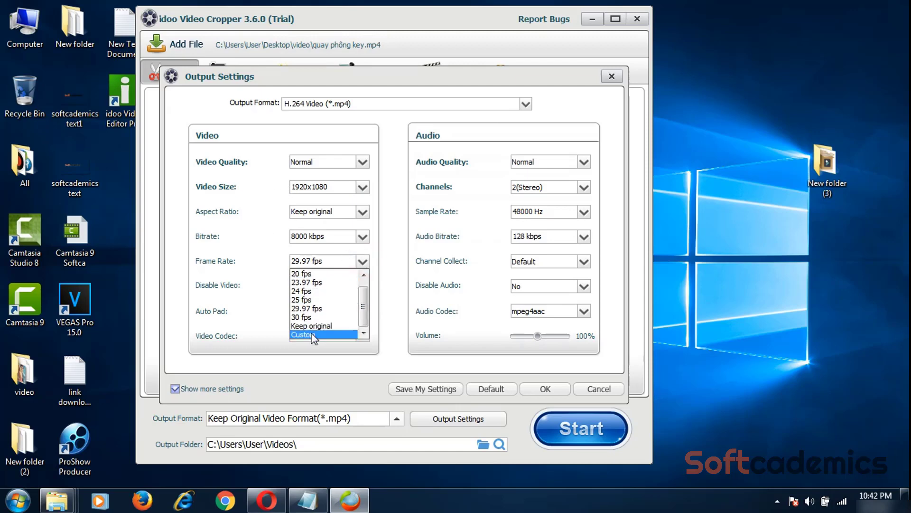
left_click(306, 317)
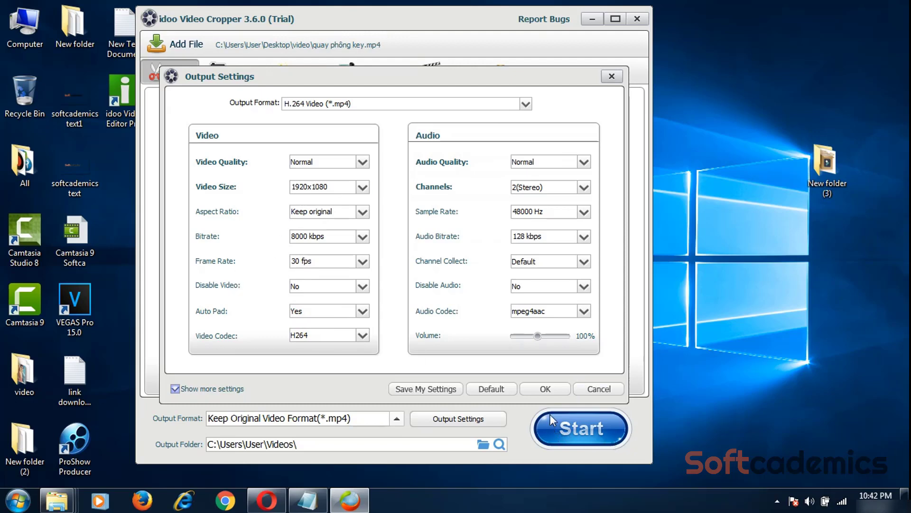
Close Output Settings and drag the trim handles to keep the full clip, 00:00:00.000 to 00:00:25.541
left_click(612, 76)
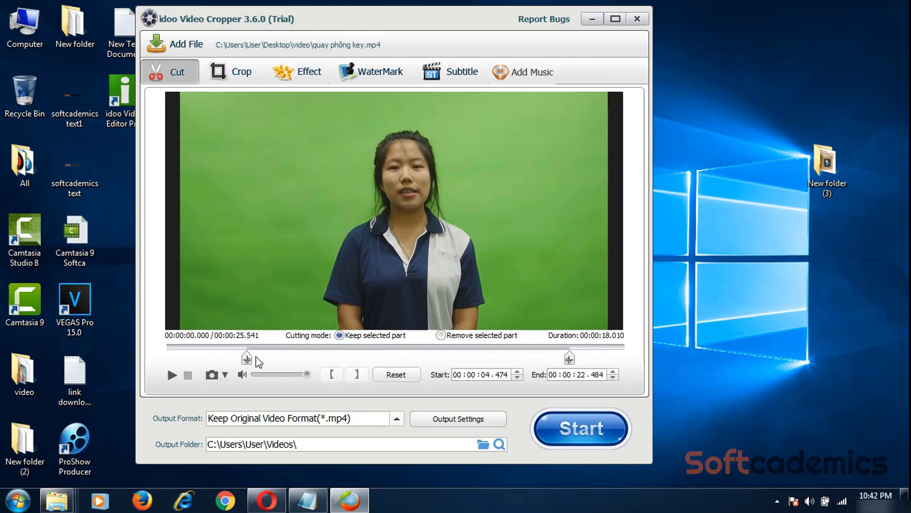
left_click_drag(570, 358, 625, 359)
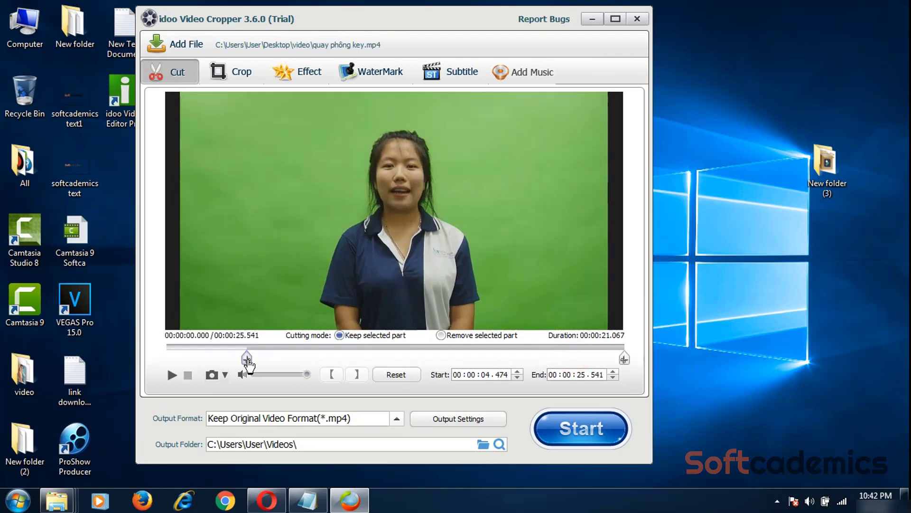
left_click_drag(247, 361, 166, 360)
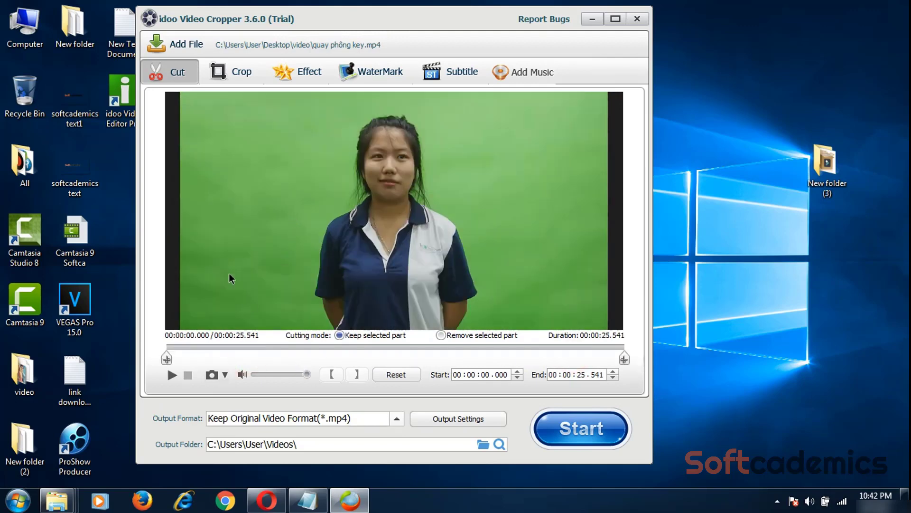
left_click_drag(167, 359, 241, 359)
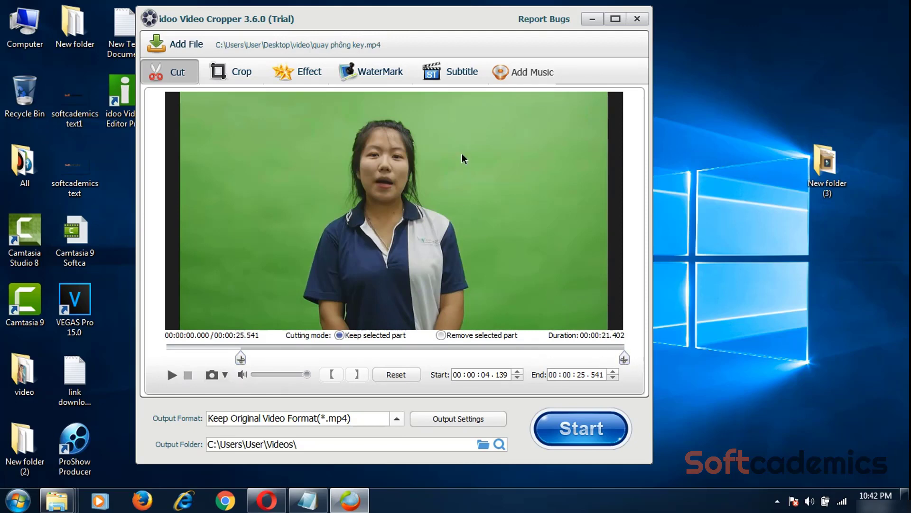
left_click_drag(240, 358, 166, 358)
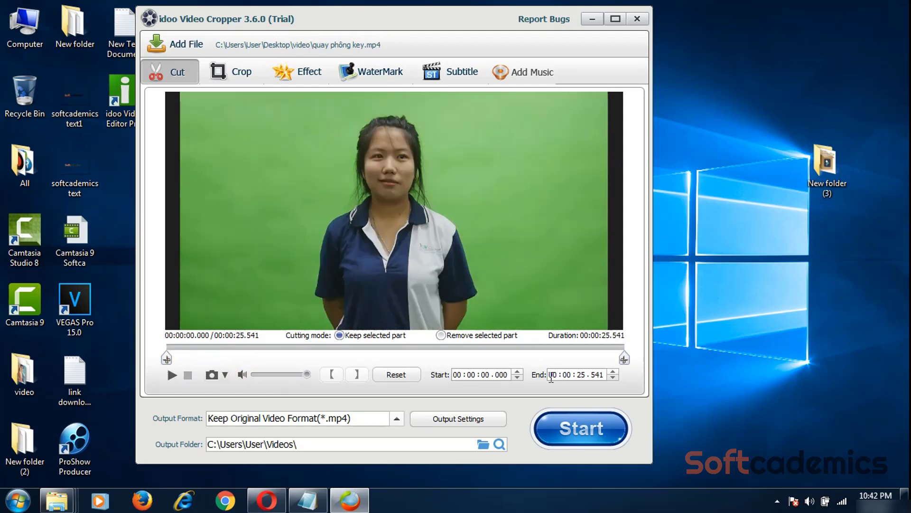
left_click_drag(625, 358, 553, 358)
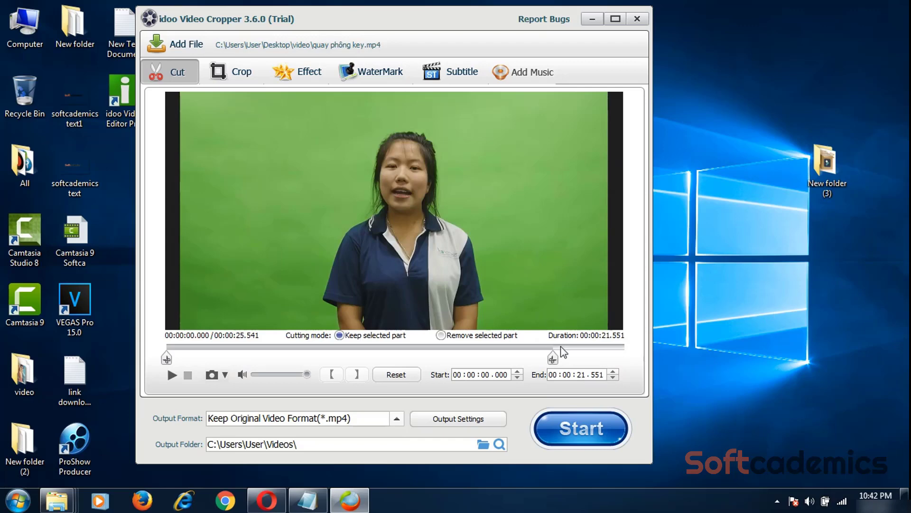
left_click_drag(555, 359, 544, 359)
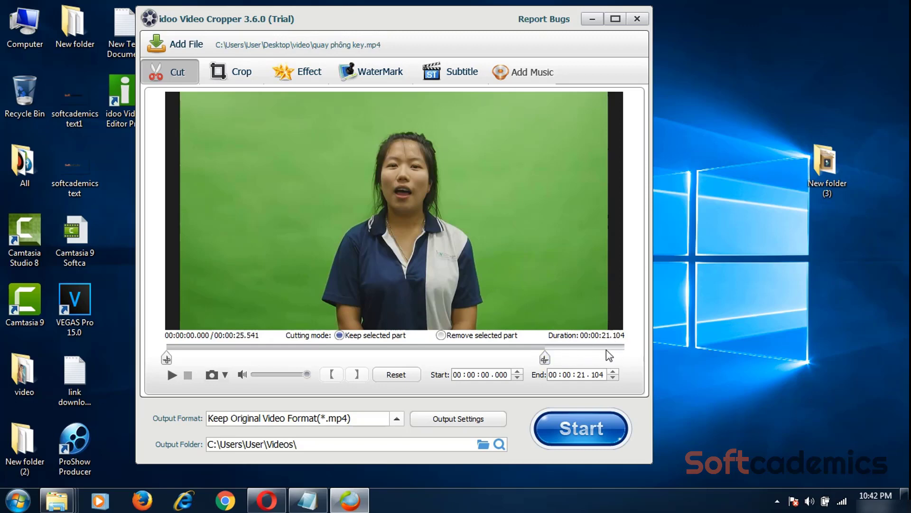
left_click_drag(545, 359, 624, 359)
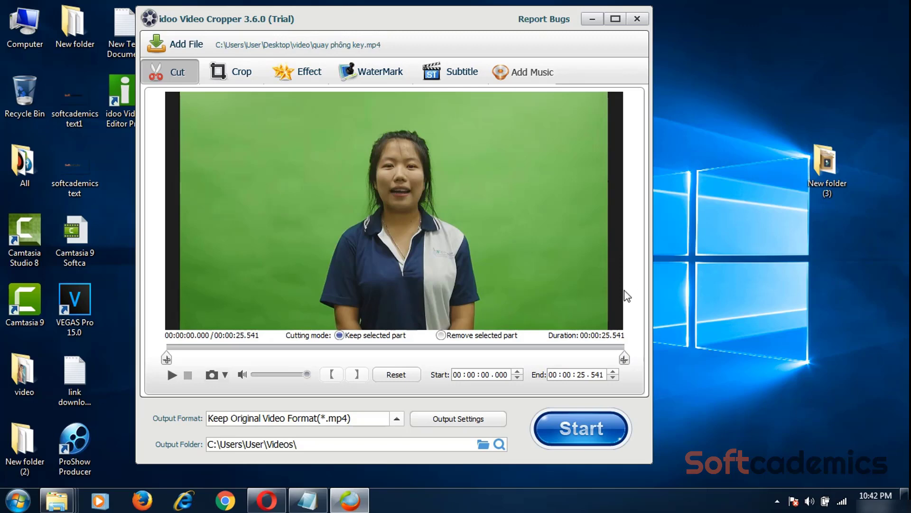
On the Crop page, rotate the video left repeatedly until it is upright landscape at 1280x720
left_click(231, 72)
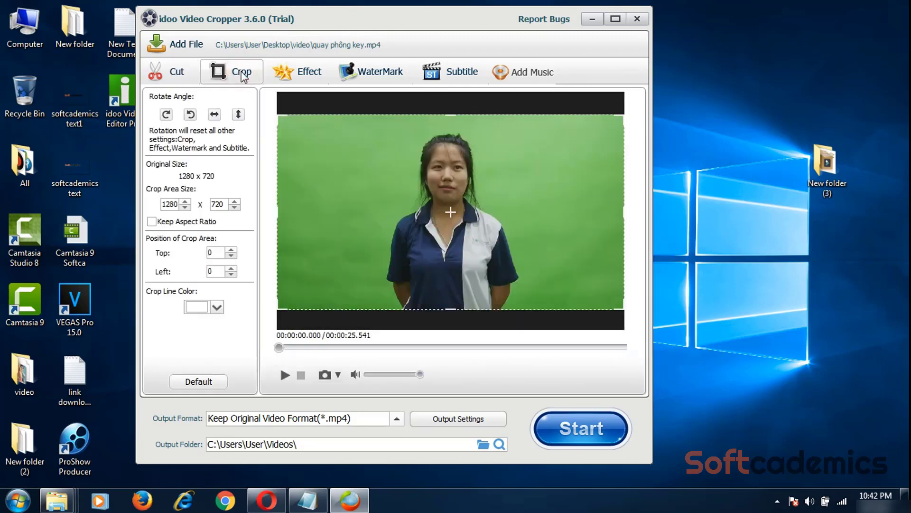
left_click(192, 114)
left_click(192, 114)
left_click(192, 114)
left_click(193, 114)
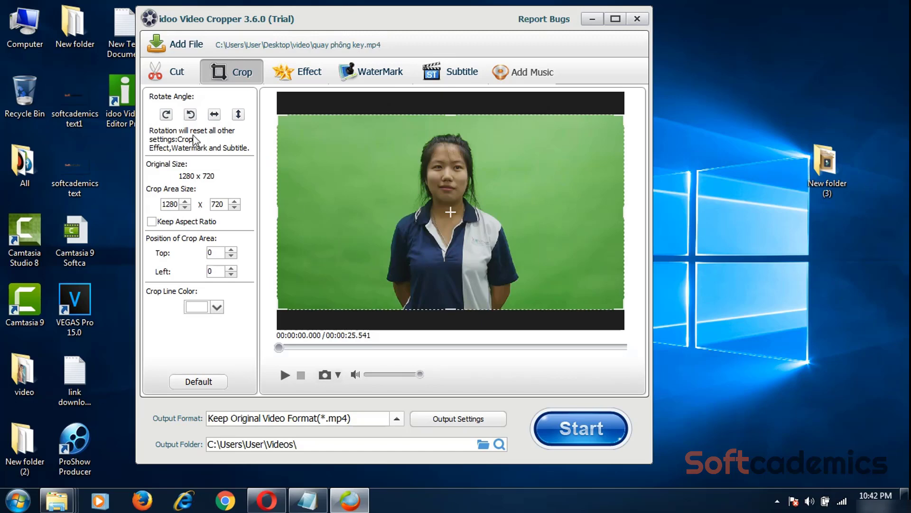
left_click(191, 115)
left_click(191, 115)
left_click(191, 115)
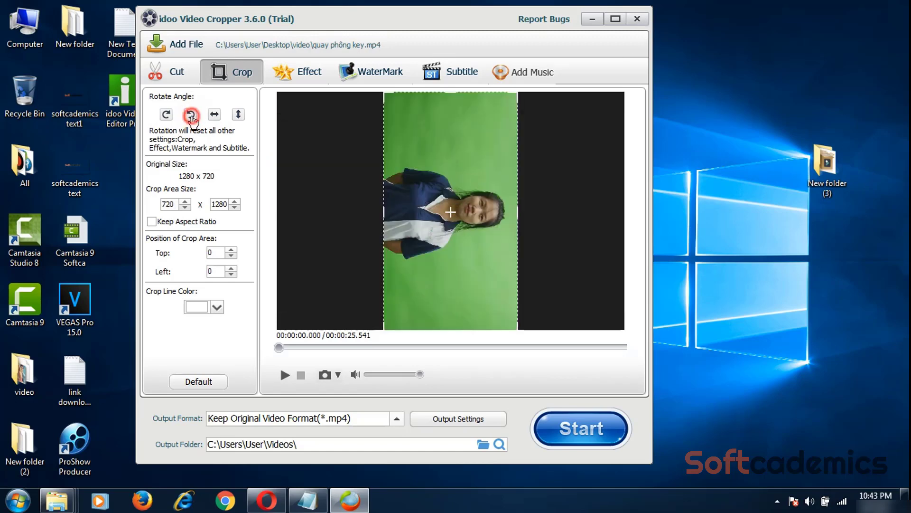
double_click(191, 115)
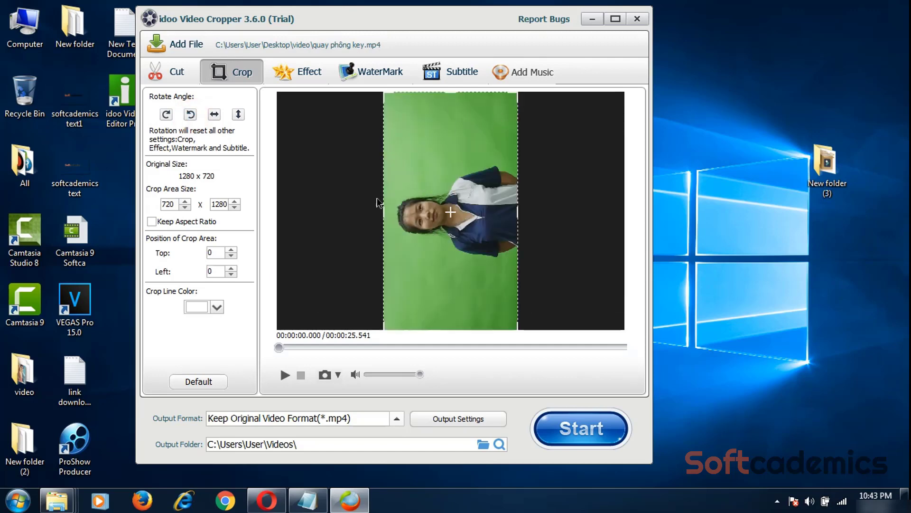
left_click(189, 115)
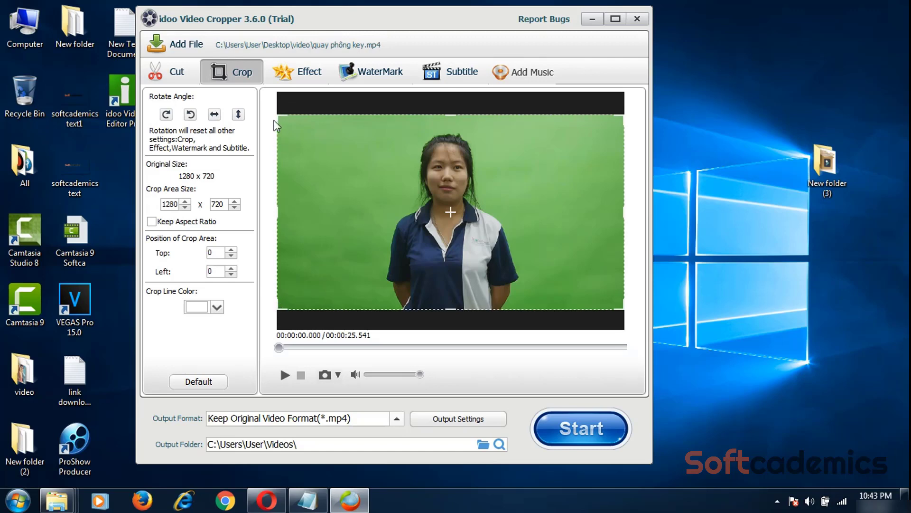
Test-resize and move the crop box, reset it to the full frame with Default, then show the Effect page
left_click_drag(281, 115, 365, 158)
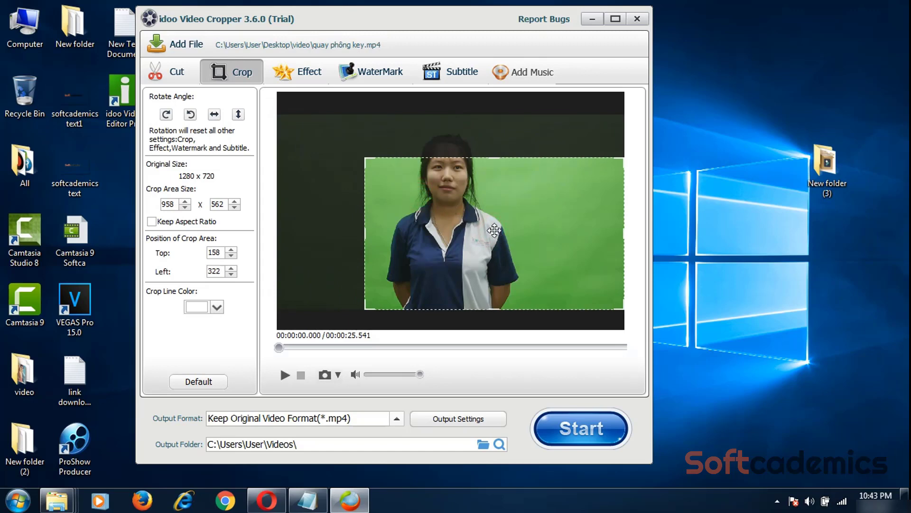
left_click_drag(493, 230, 453, 197)
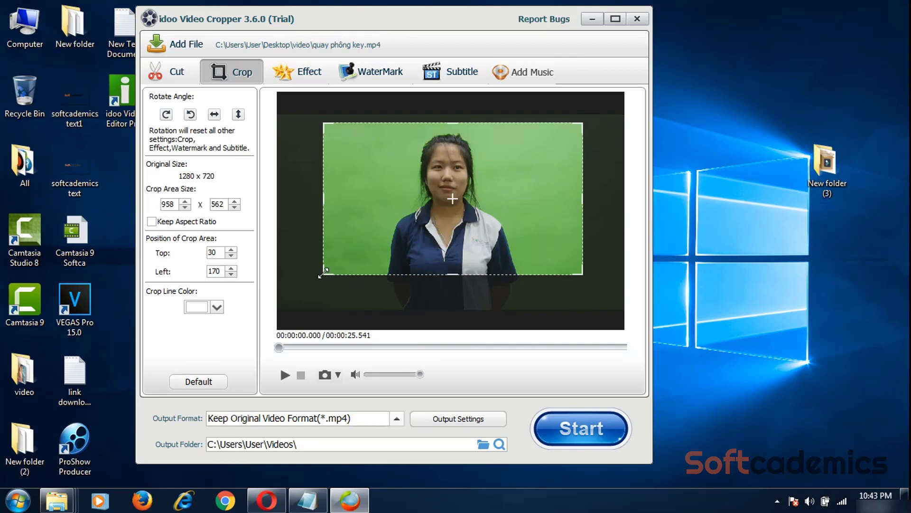
left_click_drag(323, 273, 336, 258)
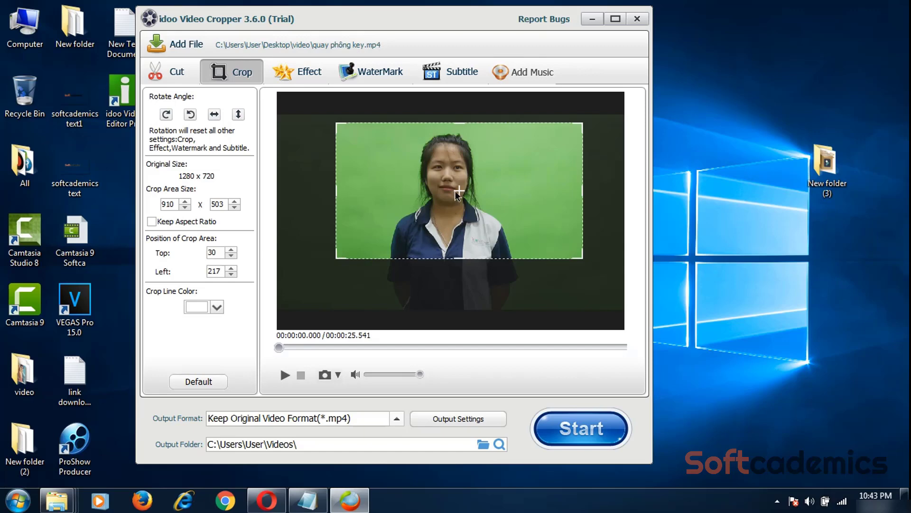
mouse_move(461, 190)
left_mouse_down()
mouse_move(445, 188)
mouse_move(453, 191)
left_mouse_up()
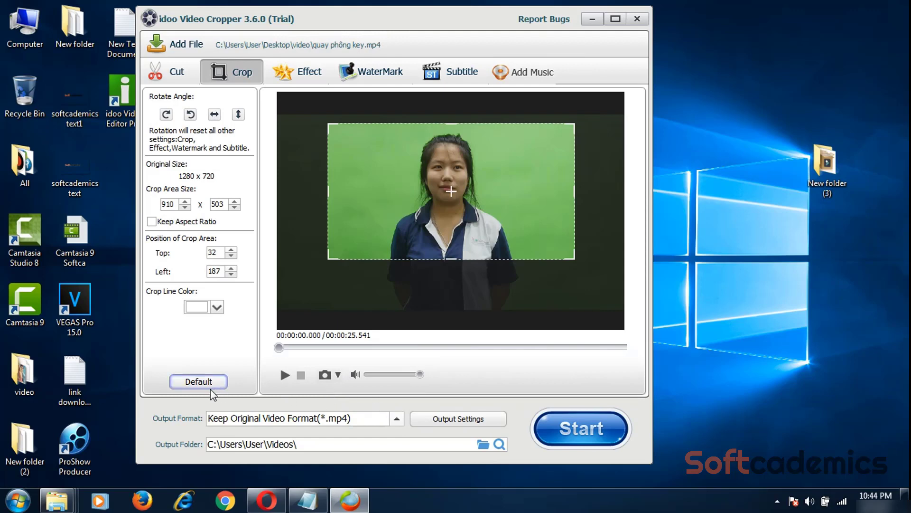
left_click(192, 384)
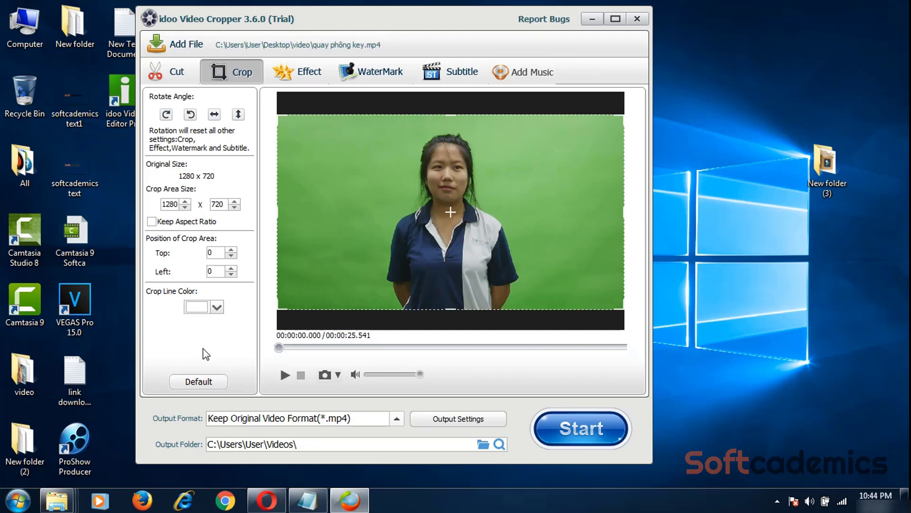
left_click(304, 73)
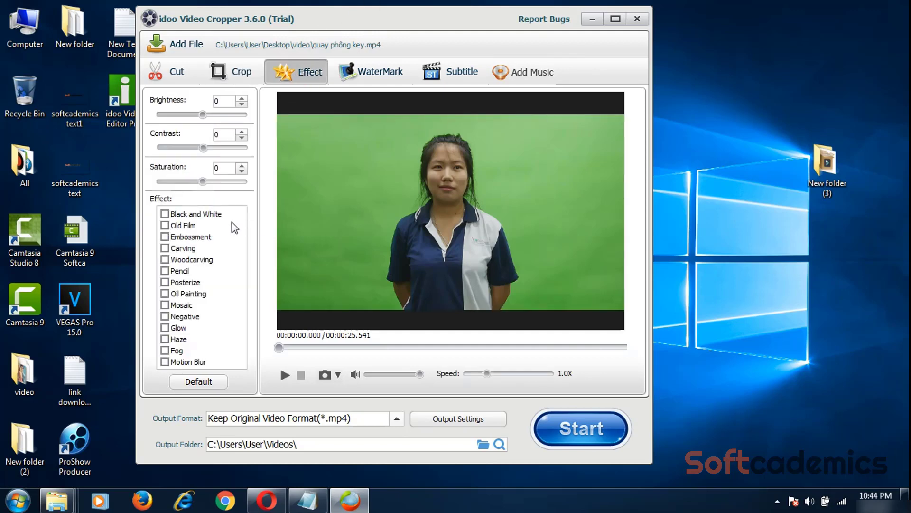
Toggle Black and White on and off, then drag Brightness fully left to -255
left_click(182, 215)
left_click(166, 214)
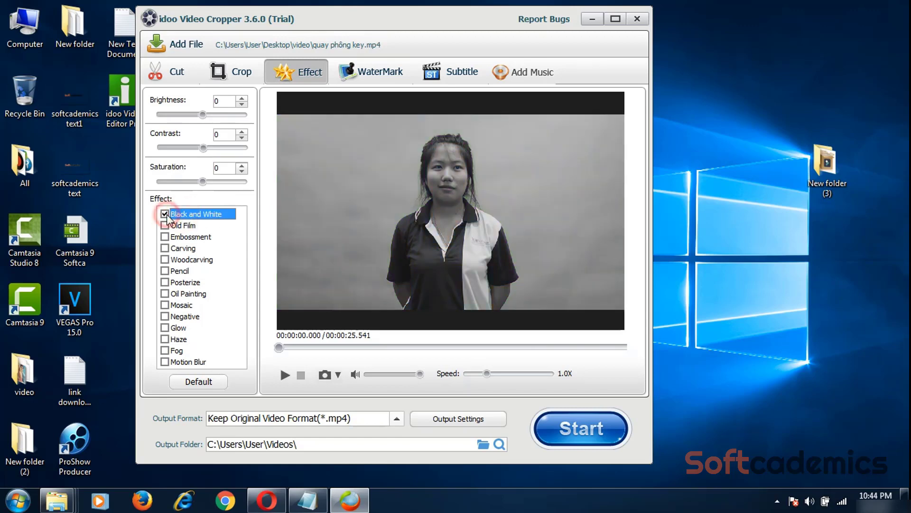
left_click(165, 214)
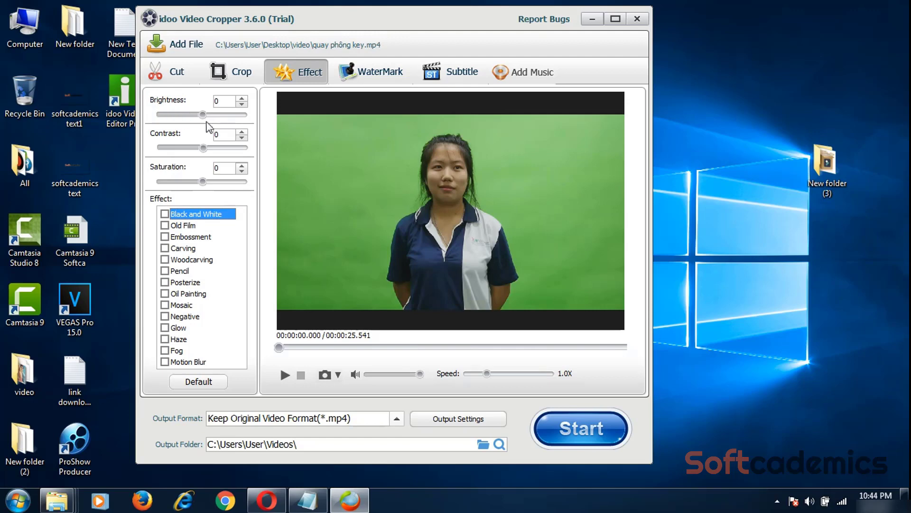
left_click_drag(203, 114, 183, 123)
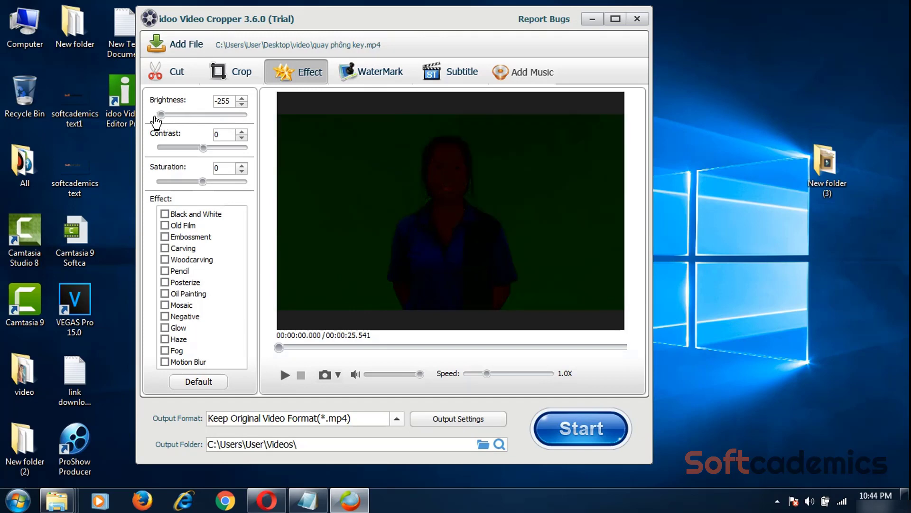
Try brightness 60, contrast 33 and higher saturation, then reset all three to 0 with Default
left_click_drag(181, 115, 208, 114)
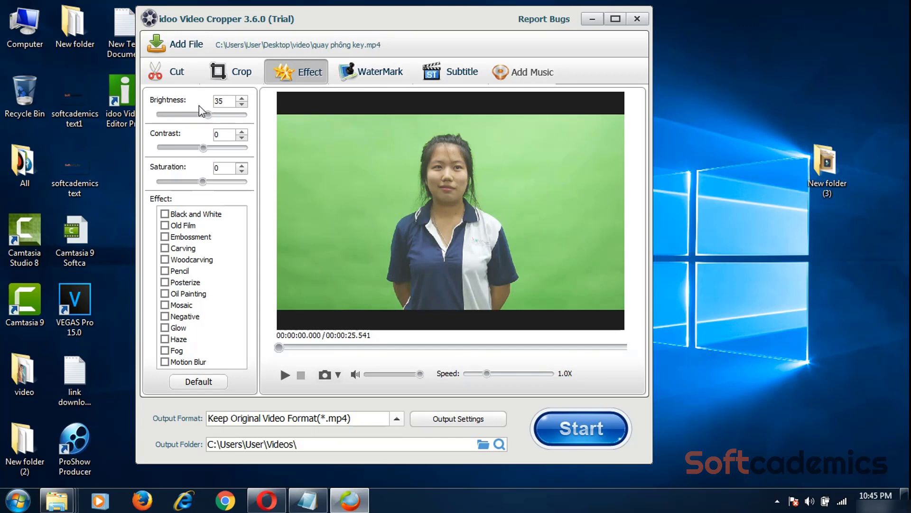
left_click_drag(207, 115, 209, 115)
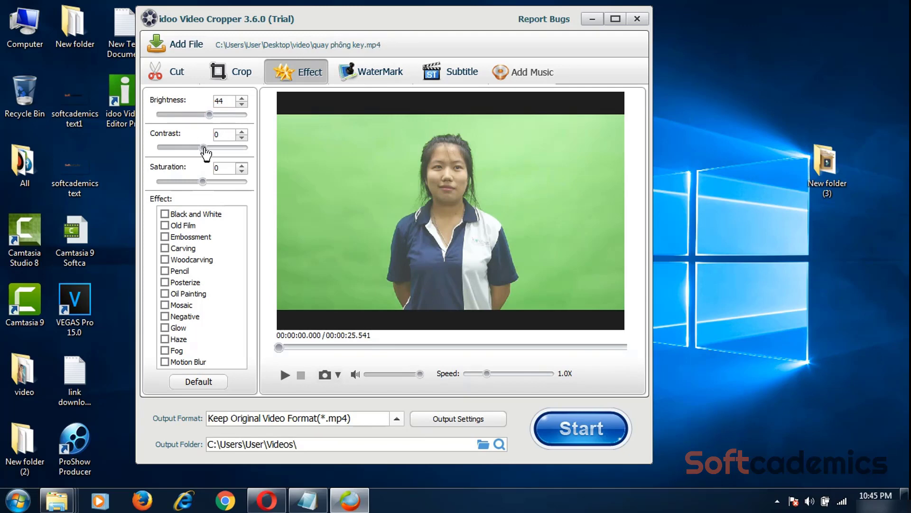
left_click_drag(205, 148, 212, 148)
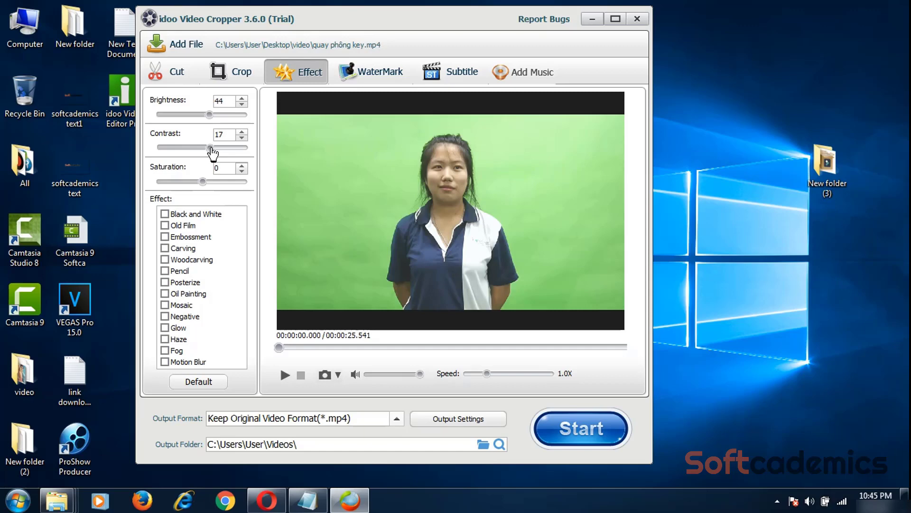
mouse_move(212, 148)
left_mouse_down()
mouse_move(190, 149)
mouse_move(216, 151)
left_mouse_up()
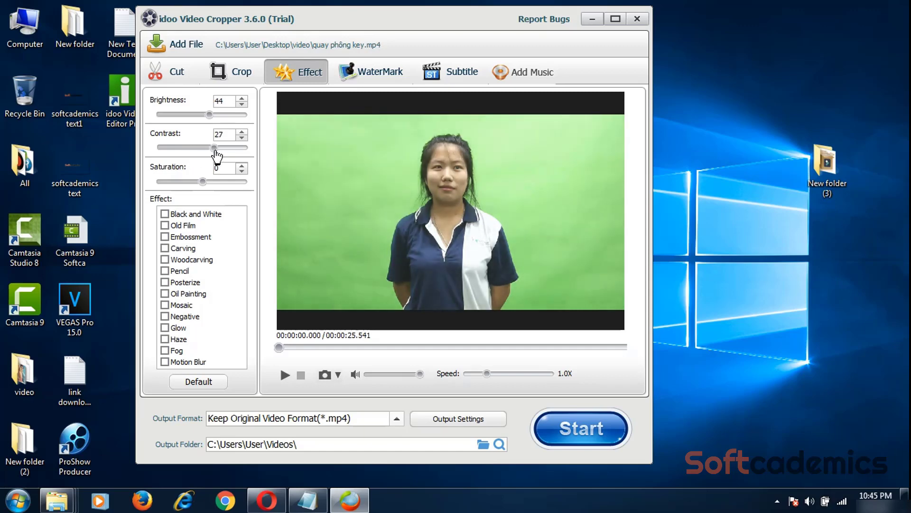
left_click_drag(209, 116, 213, 116)
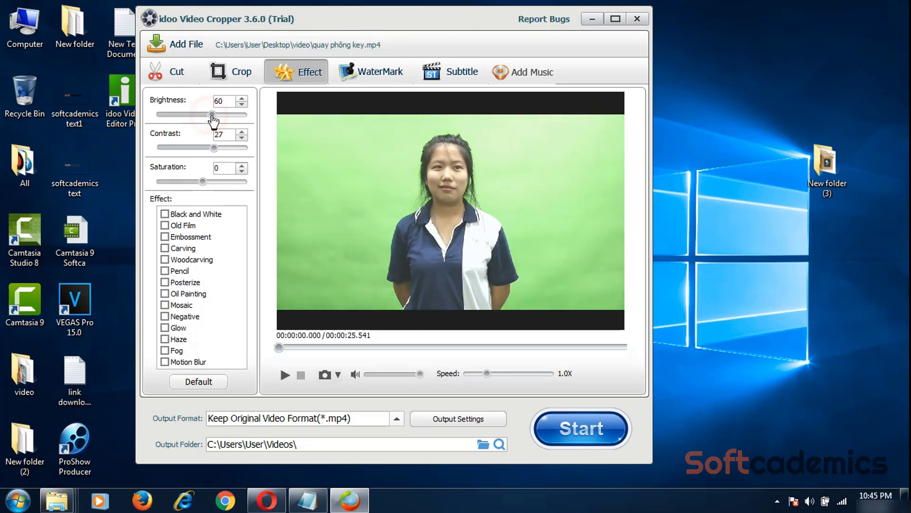
left_click_drag(214, 148, 218, 149)
left_click_drag(203, 182, 224, 186)
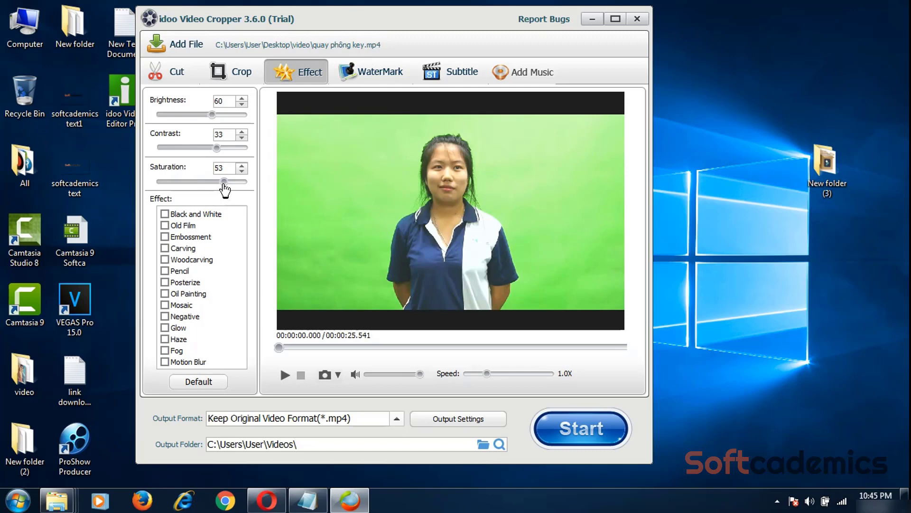
mouse_move(224, 185)
left_mouse_down()
mouse_move(141, 194)
mouse_move(157, 186)
mouse_move(197, 188)
mouse_move(140, 197)
mouse_move(244, 184)
mouse_move(212, 193)
left_mouse_up()
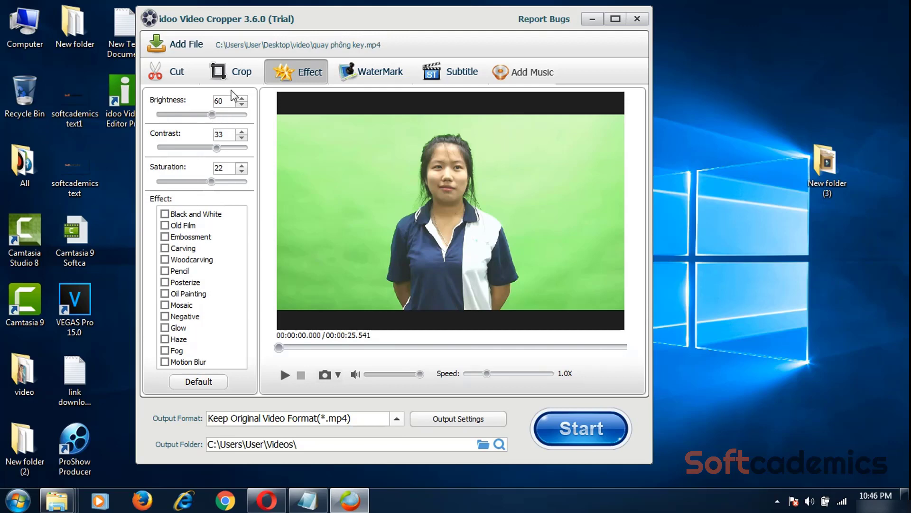
left_click(198, 386)
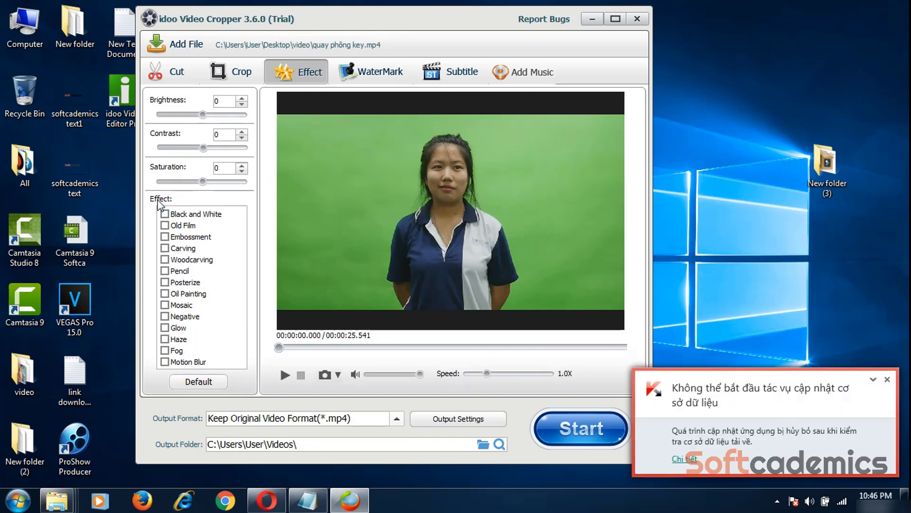
Try the Black and White, Old Film and Pencil effects, leaving none applied
left_click(165, 214)
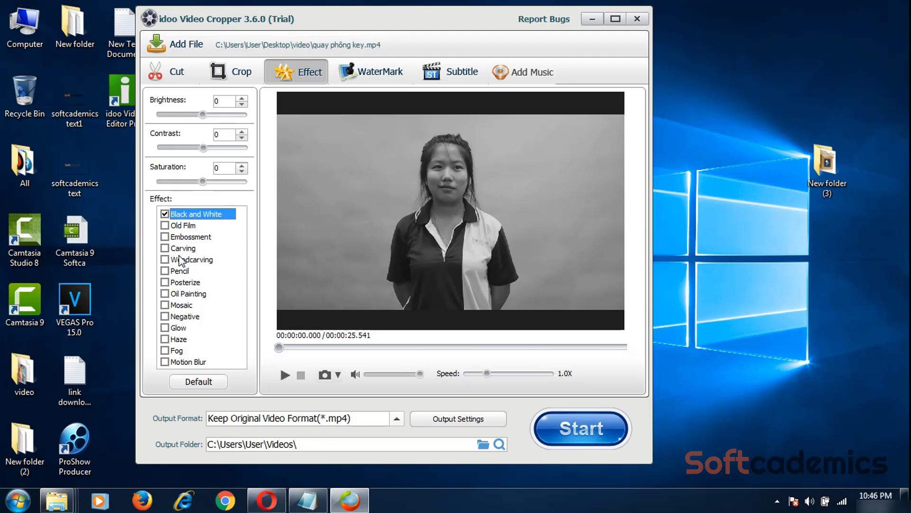
left_click(164, 215)
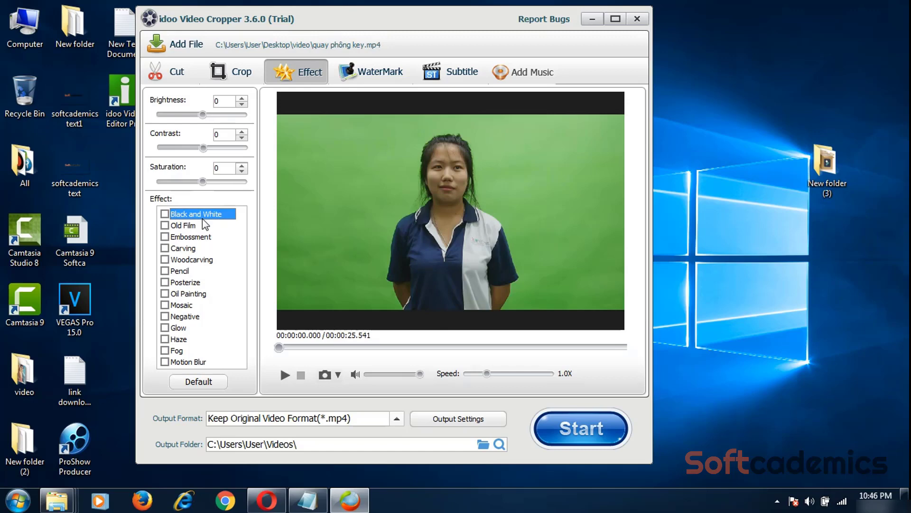
left_click(165, 214)
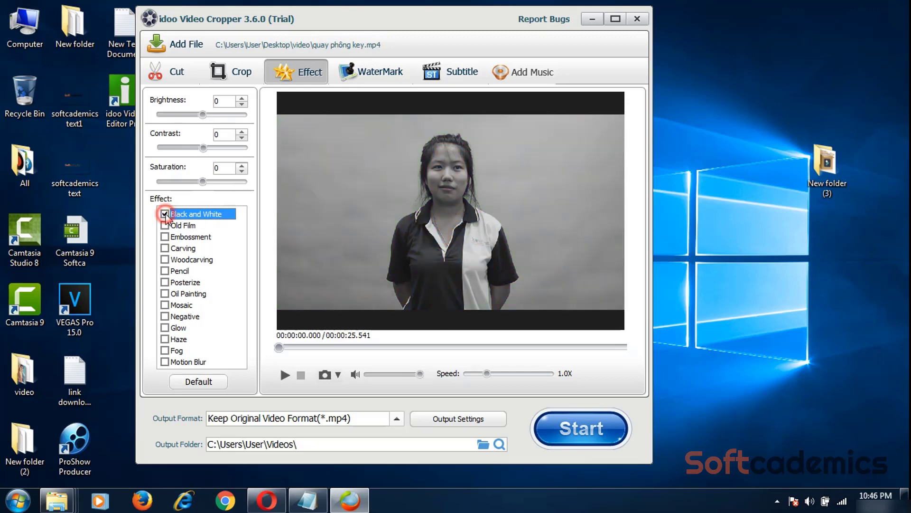
left_click(165, 224)
left_click(165, 226)
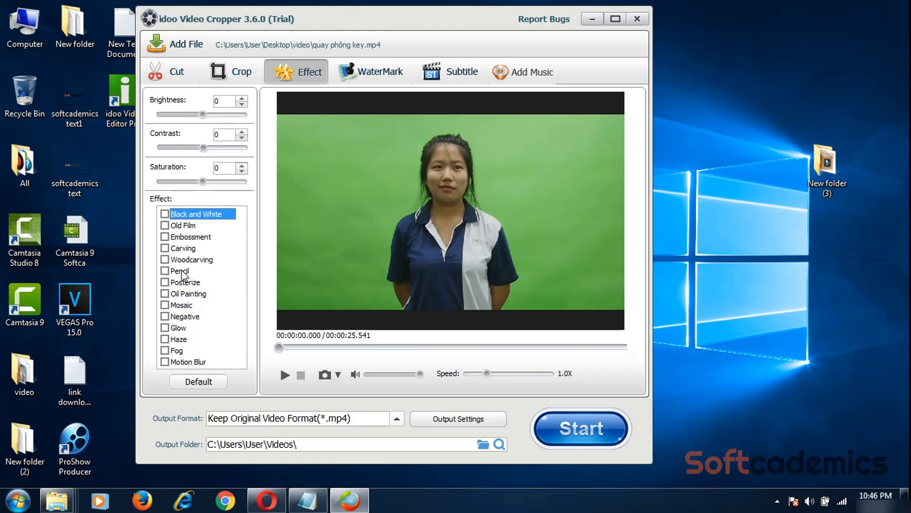
left_click(165, 271)
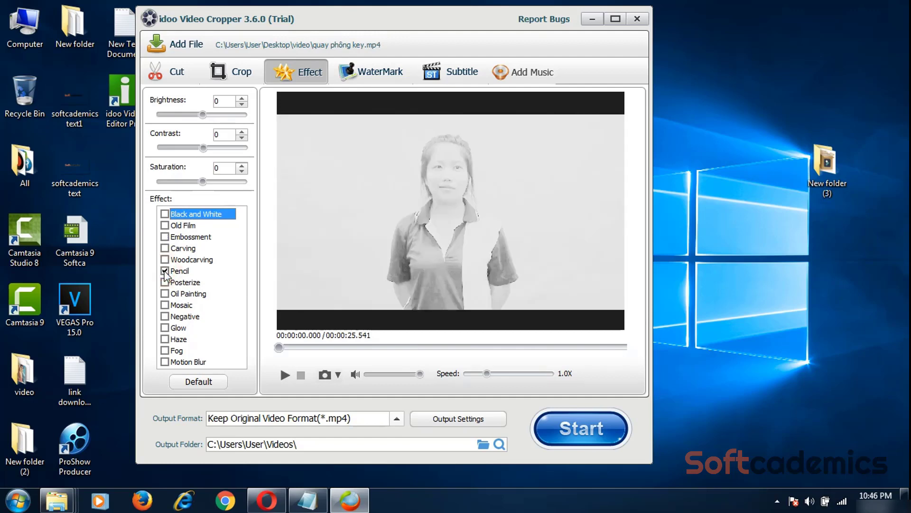
left_click(165, 270)
Try Oil Painting, Glow and Motion Blur effects, then show the WaterMark page
left_click(165, 293)
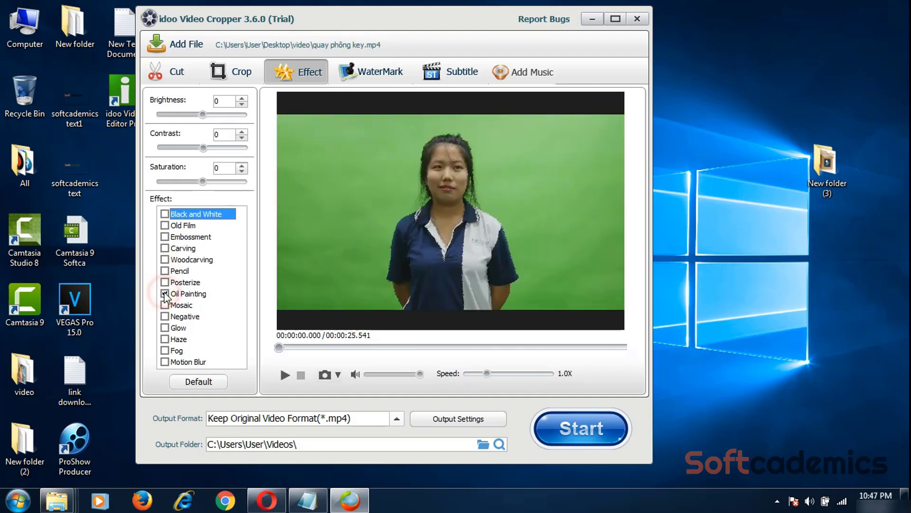
left_click(165, 294)
left_click(164, 327)
left_click(164, 328)
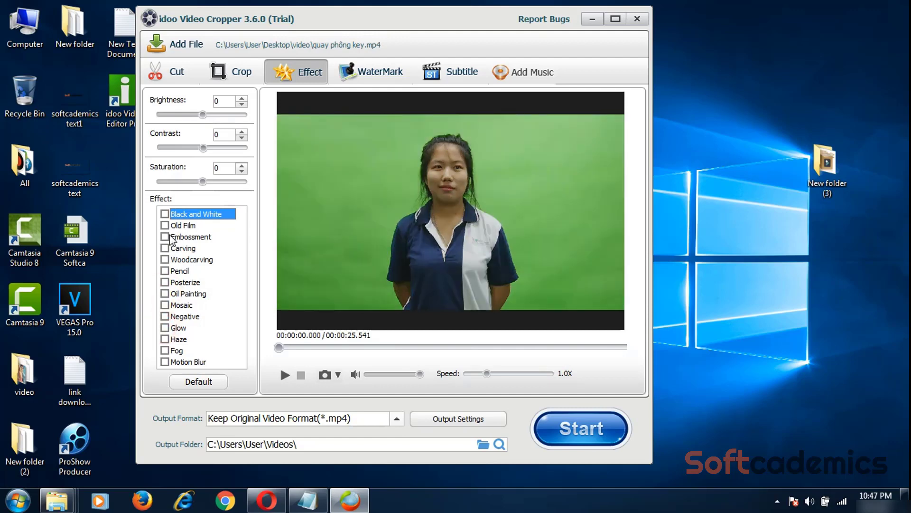
left_click(165, 363)
left_click(380, 75)
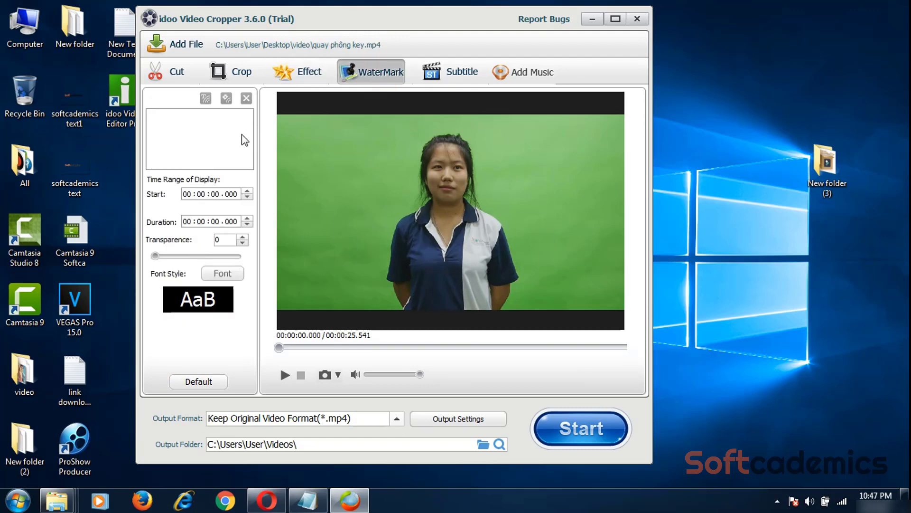
Add a text watermark with the person's name, then start choosing an image watermark file
left_click(206, 99)
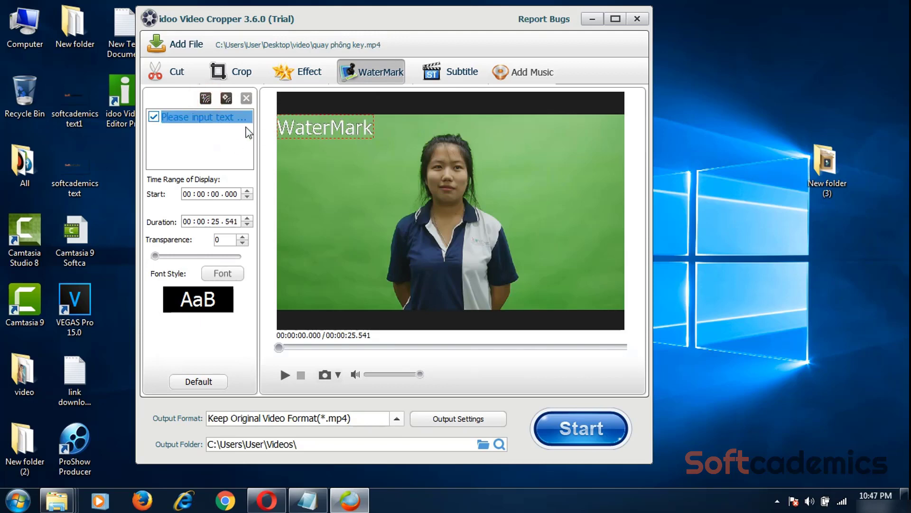
left_click(214, 116)
type("lo")
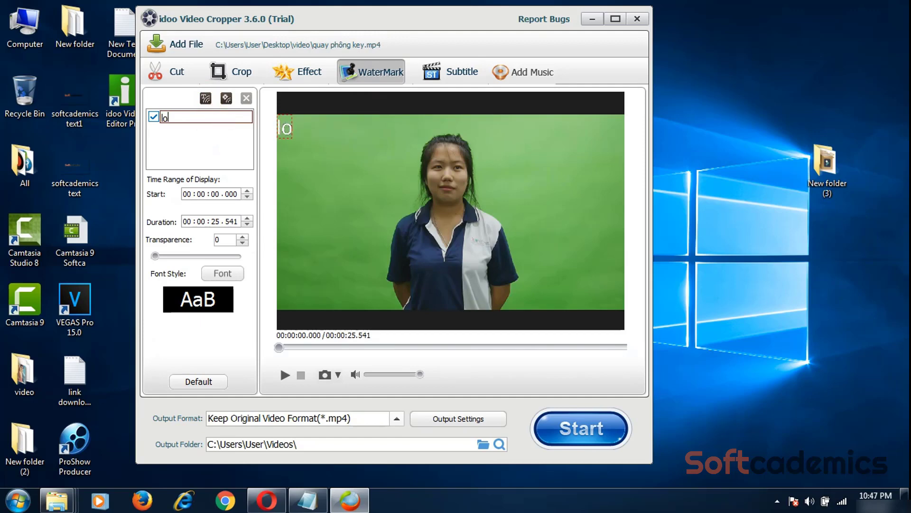
type("i nguyen")
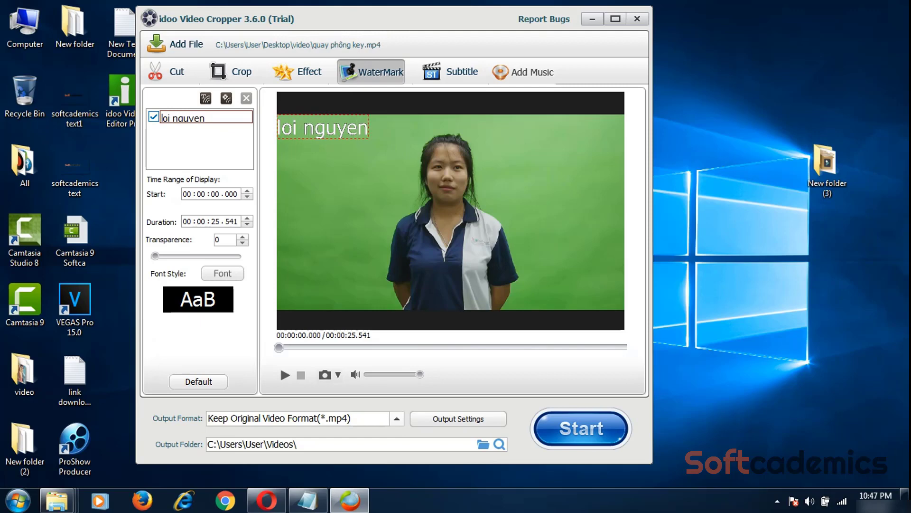
left_click(217, 136)
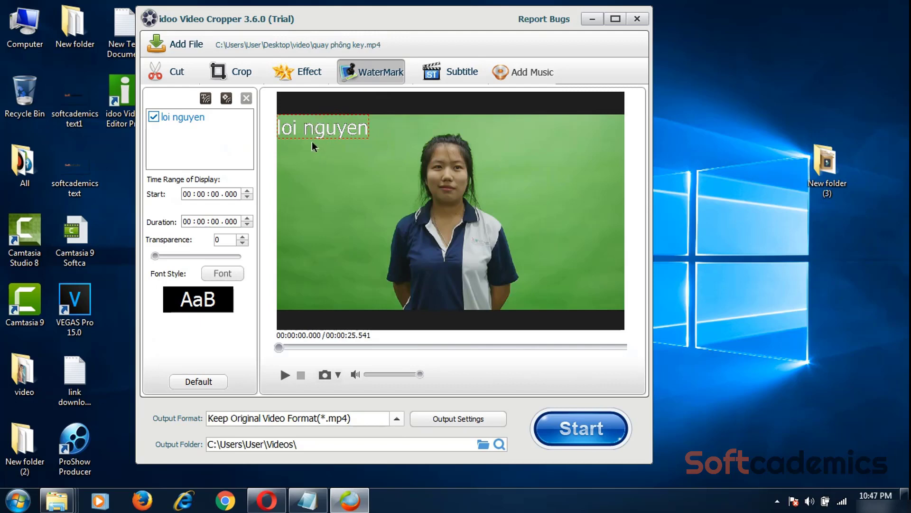
left_click(317, 169)
left_click(226, 99)
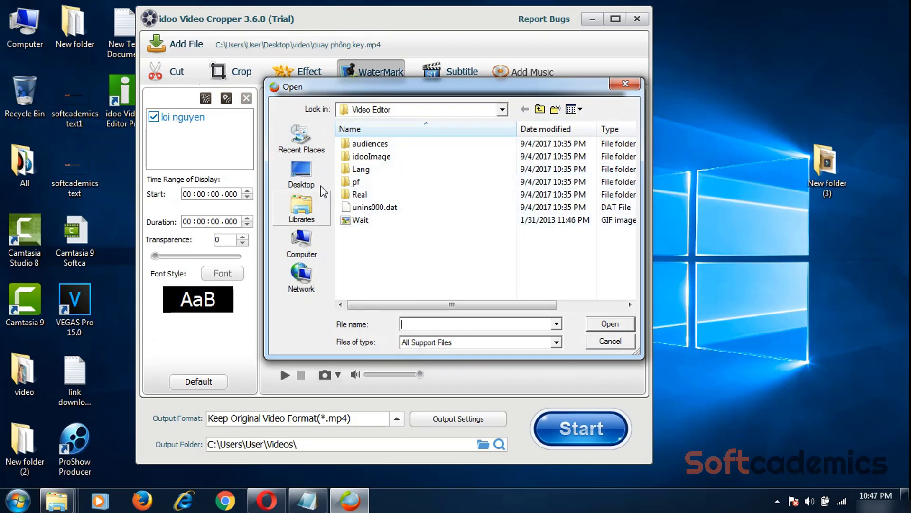
Load the softcademics text1 image from the Desktop as a picture watermark
left_click(306, 250)
left_click(302, 173)
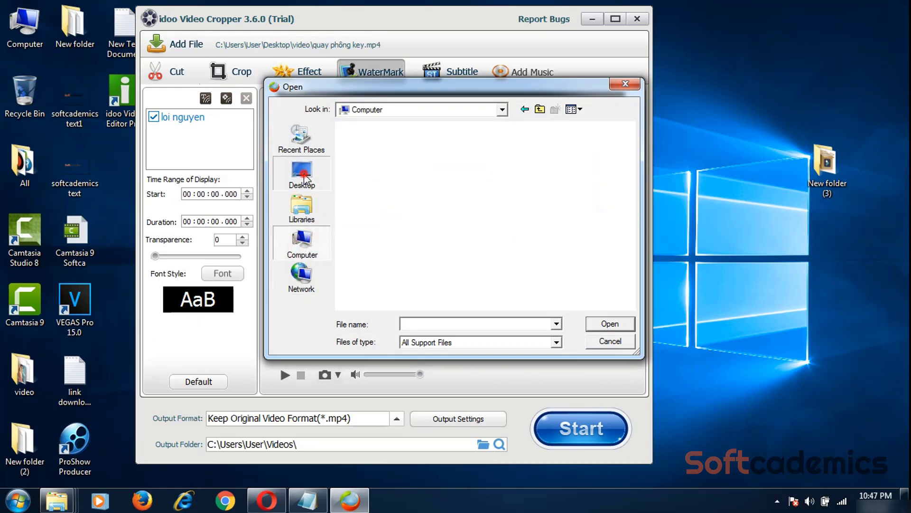
left_click_drag(630, 161, 630, 249)
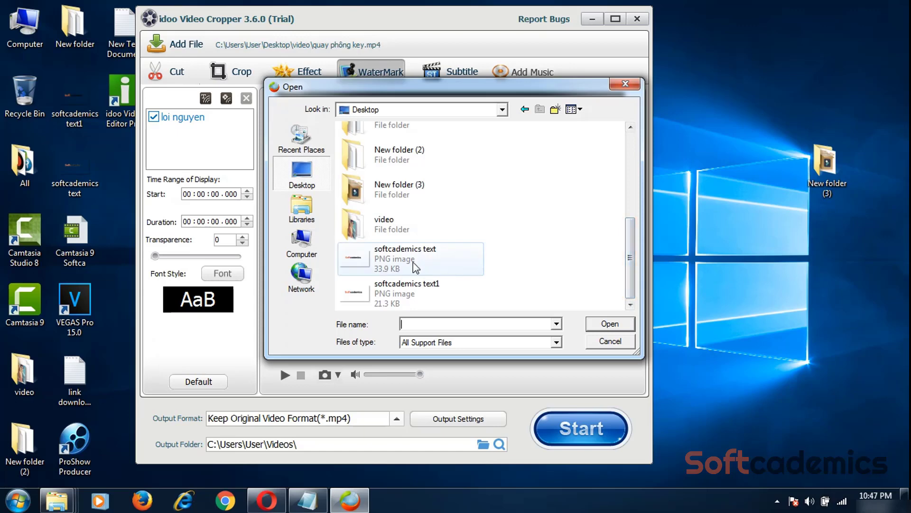
left_click(394, 292)
left_click(599, 323)
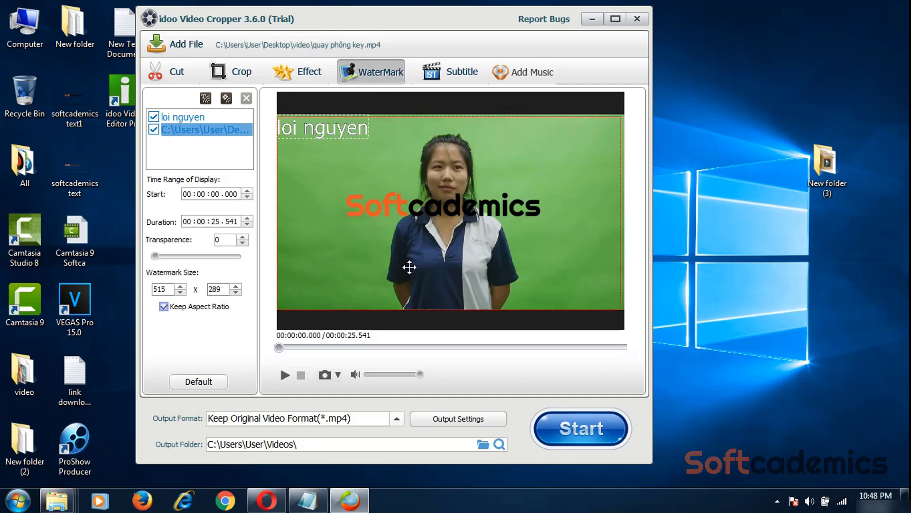
Reposition the Softcademics logo on the preview, then delete that logo watermark
left_click_drag(369, 201, 455, 200)
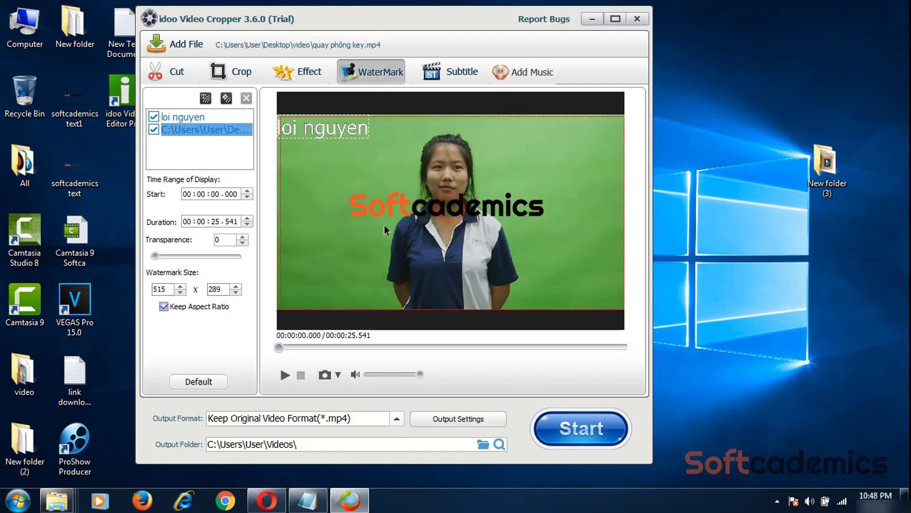
left_click_drag(397, 208, 299, 305)
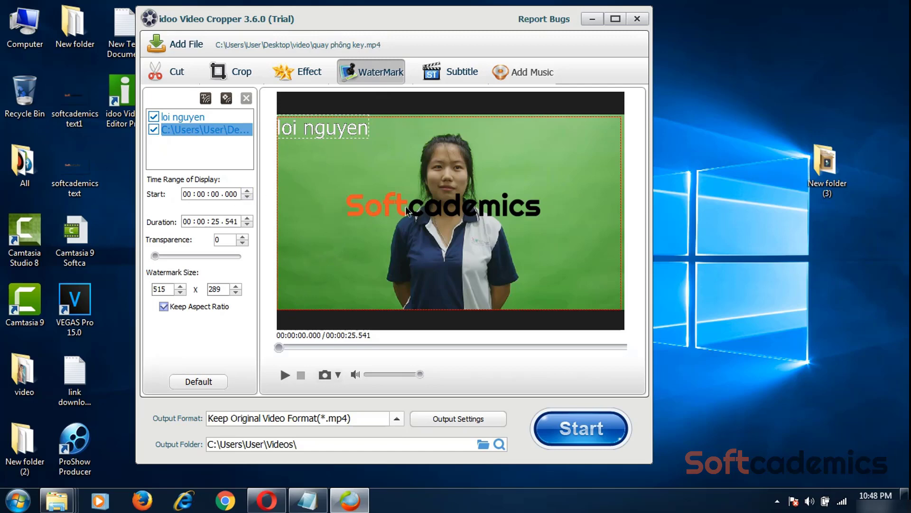
left_click(387, 257)
left_click(200, 117)
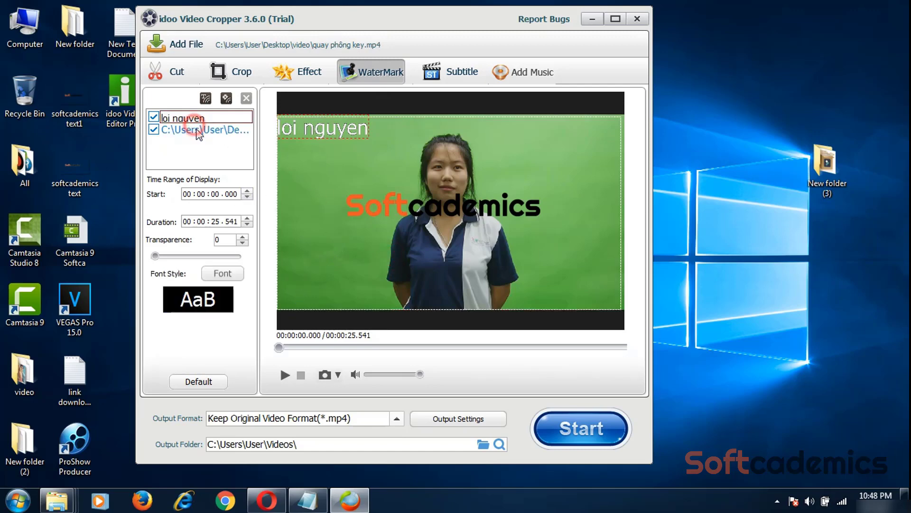
left_click(213, 130)
left_click_drag(444, 207, 471, 212)
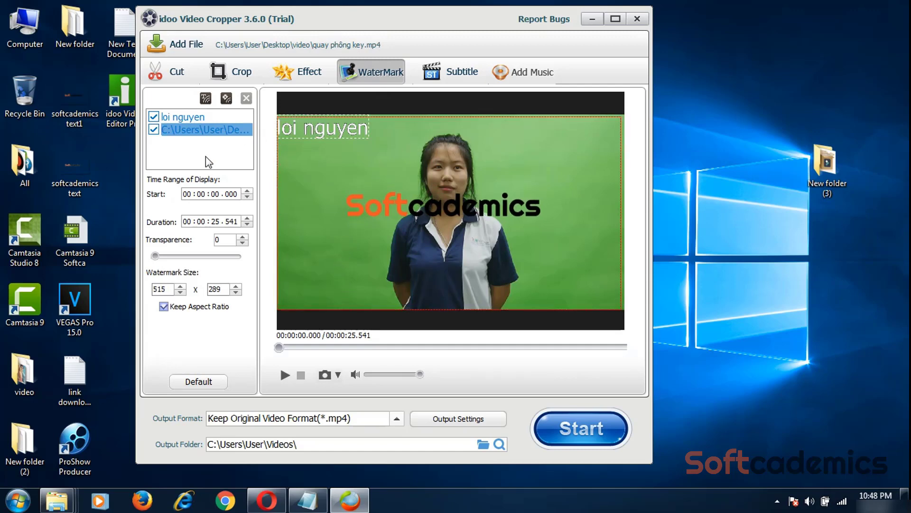
left_click(230, 153)
left_click(246, 98)
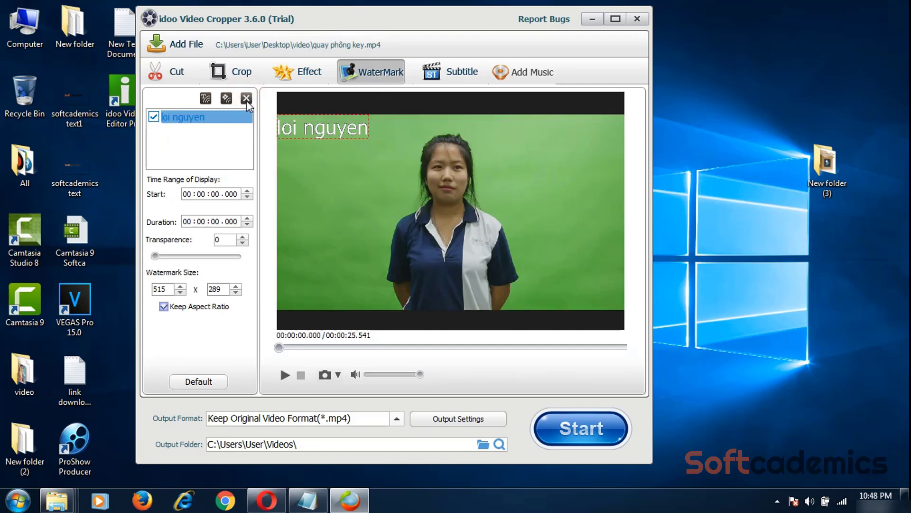
Delete the name watermark, set the subtitle to No Subtitle, and show the Add Music page
left_click(246, 99)
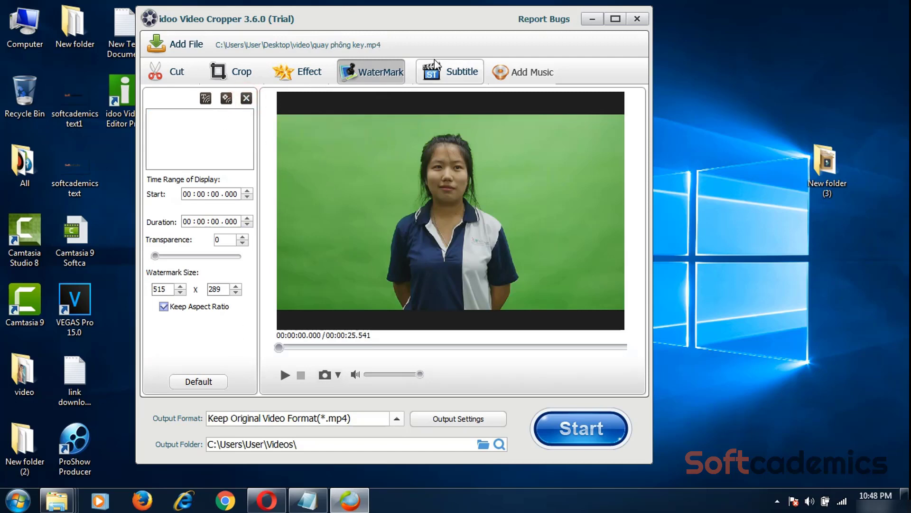
left_click(459, 74)
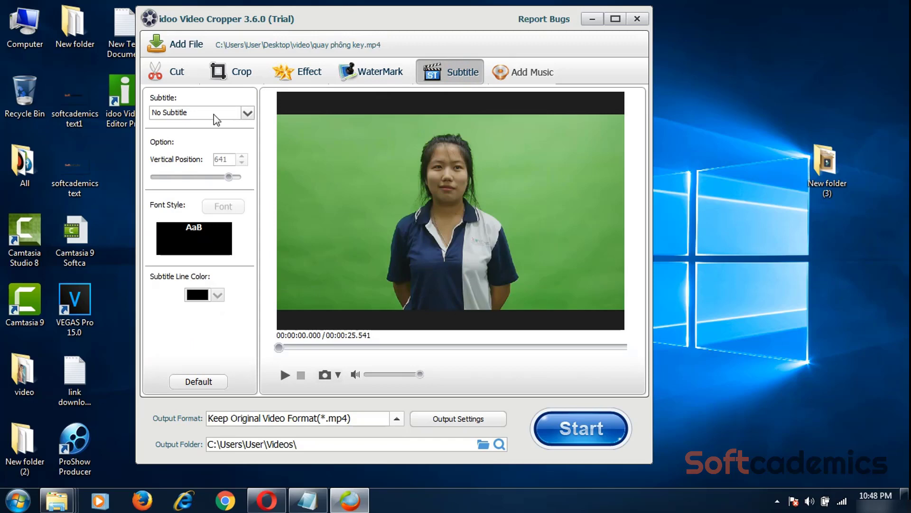
left_click(245, 113)
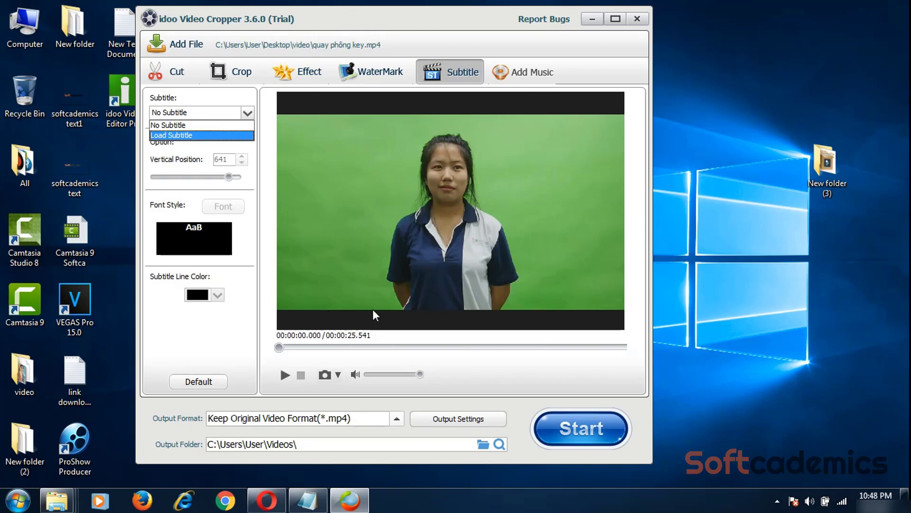
left_click(179, 186)
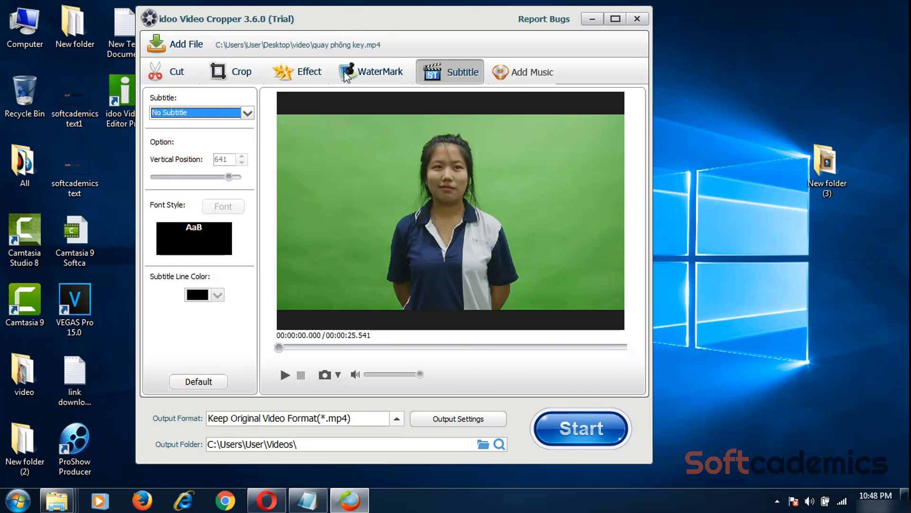
left_click(531, 81)
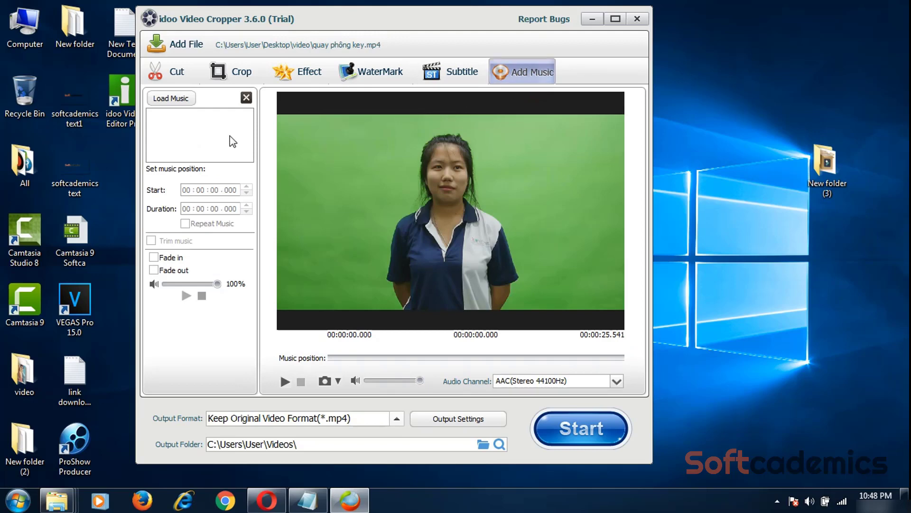
Load the Adventure MP3 from the Desktop's New folder as background music and adjust its start position
left_click(180, 98)
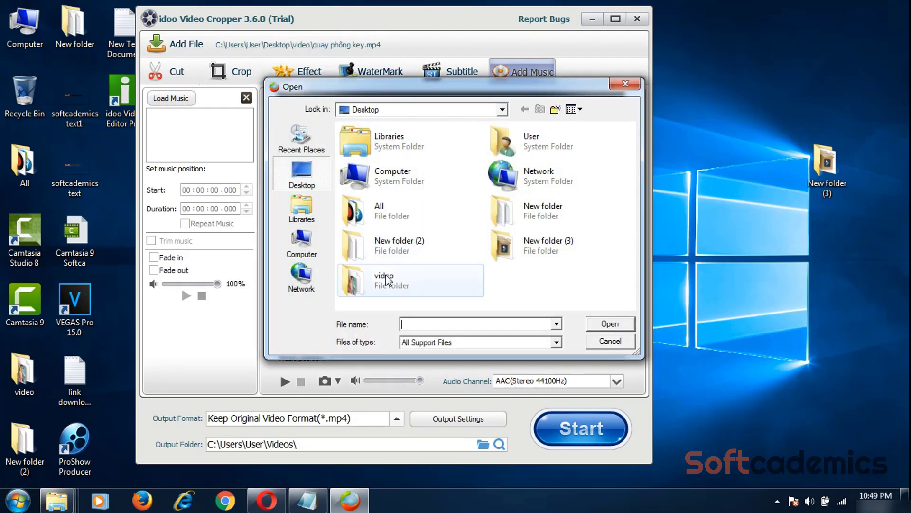
double_click(422, 242)
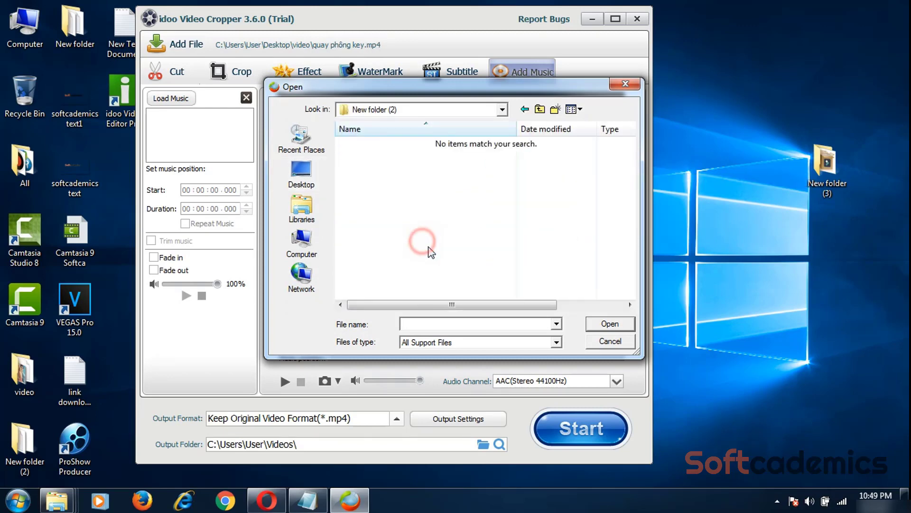
left_click(525, 109)
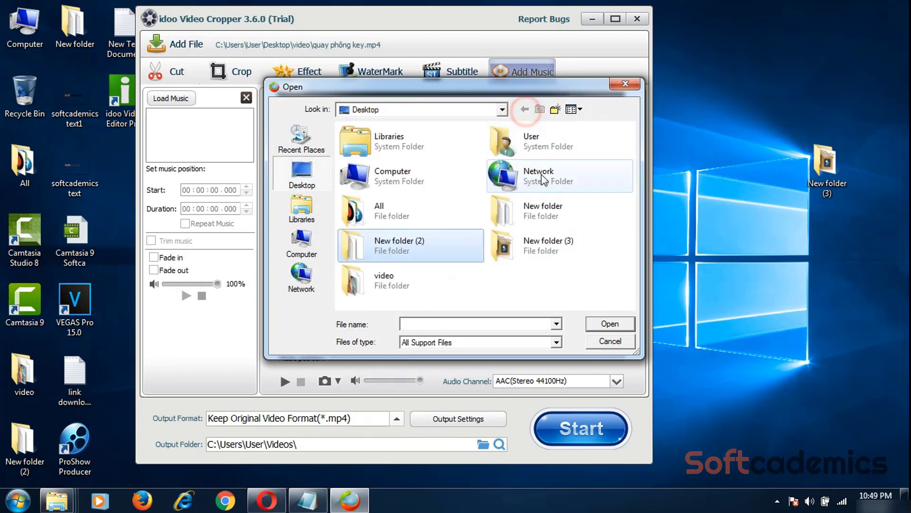
double_click(544, 218)
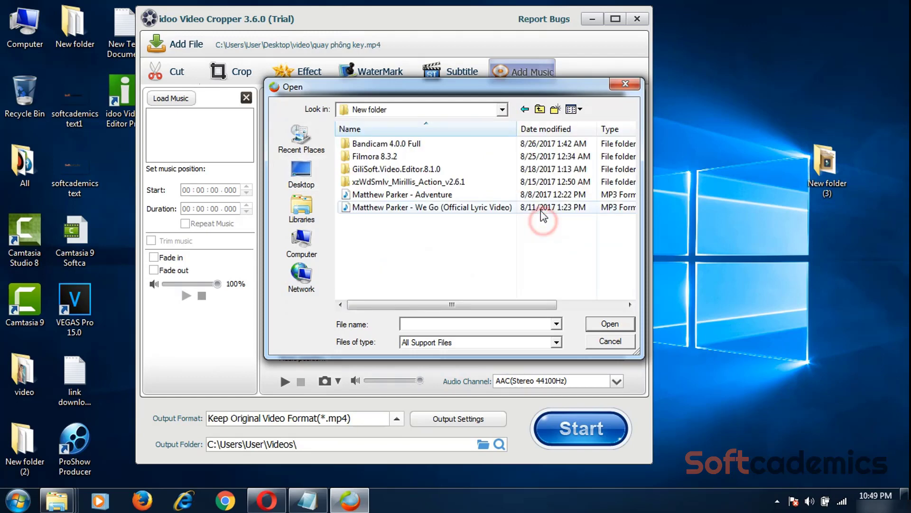
left_click(408, 195)
left_click(599, 324)
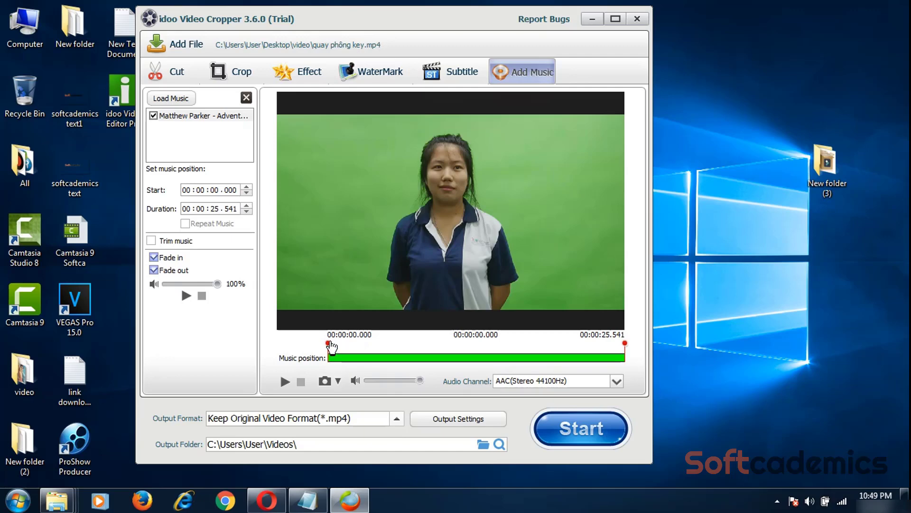
mouse_move(327, 343)
left_mouse_down()
mouse_move(342, 343)
mouse_move(328, 351)
left_mouse_up()
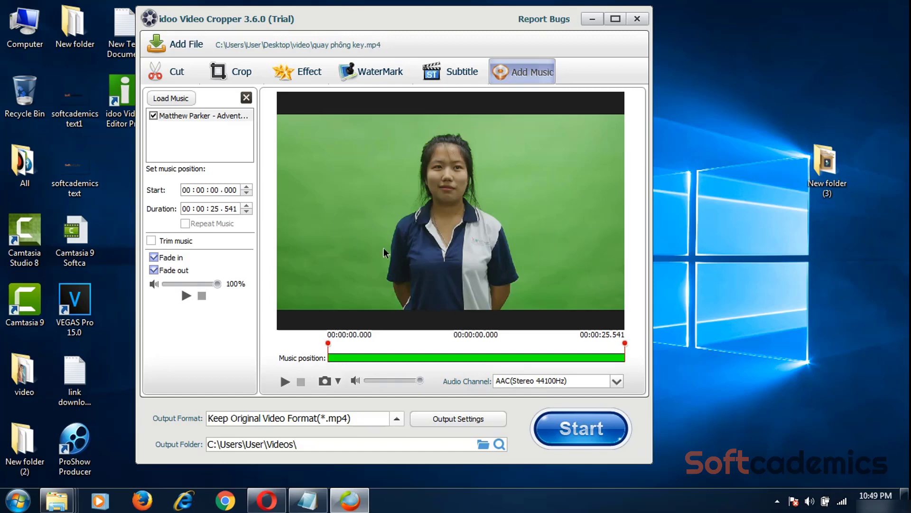
left_click(164, 70)
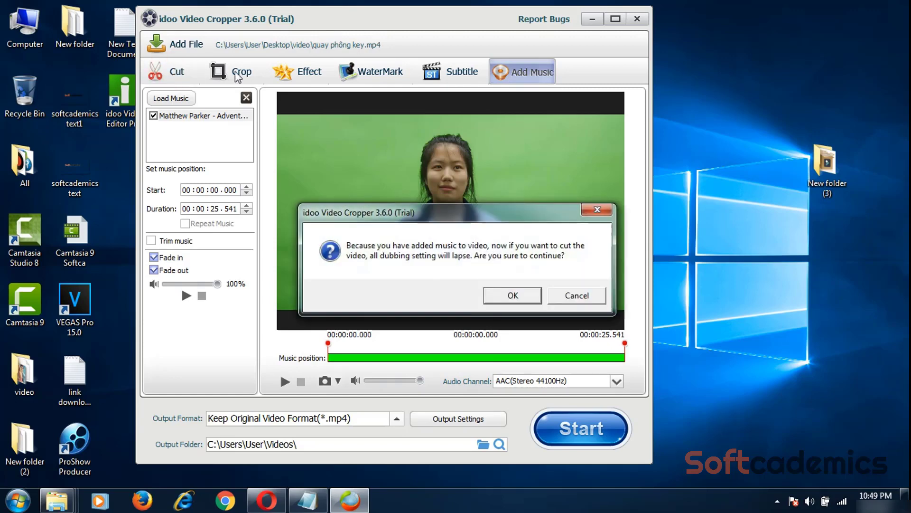
left_click(587, 297)
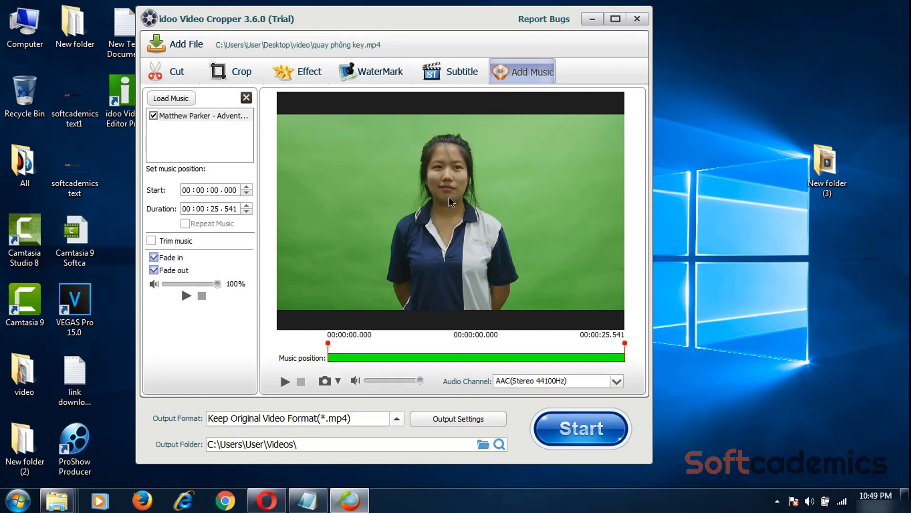
left_click(170, 81)
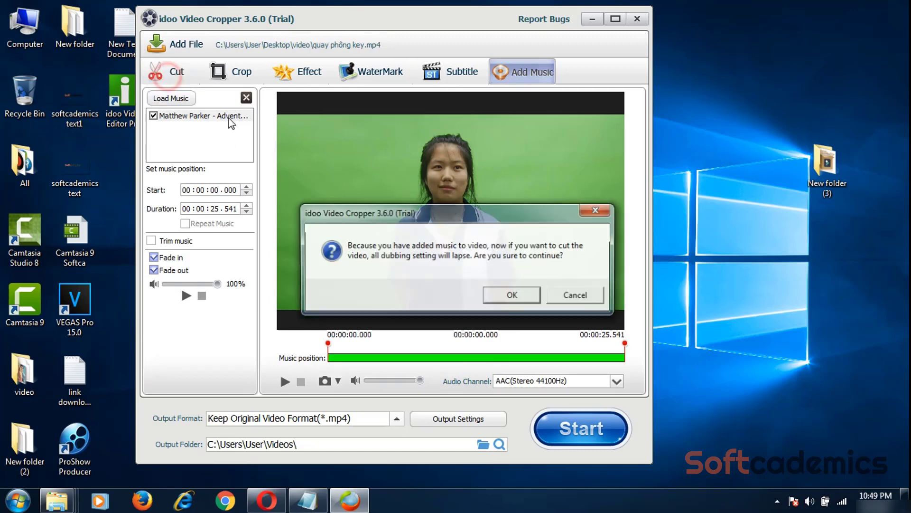
left_click(489, 299)
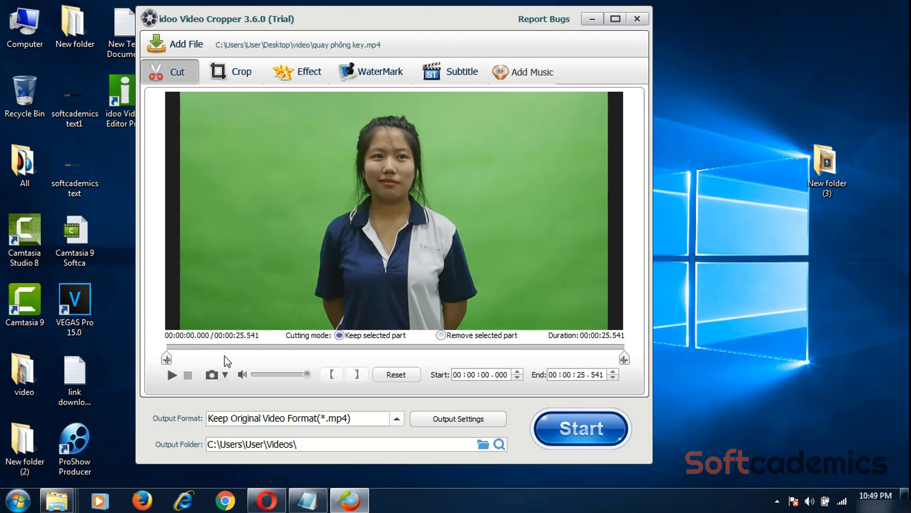
left_click(228, 72)
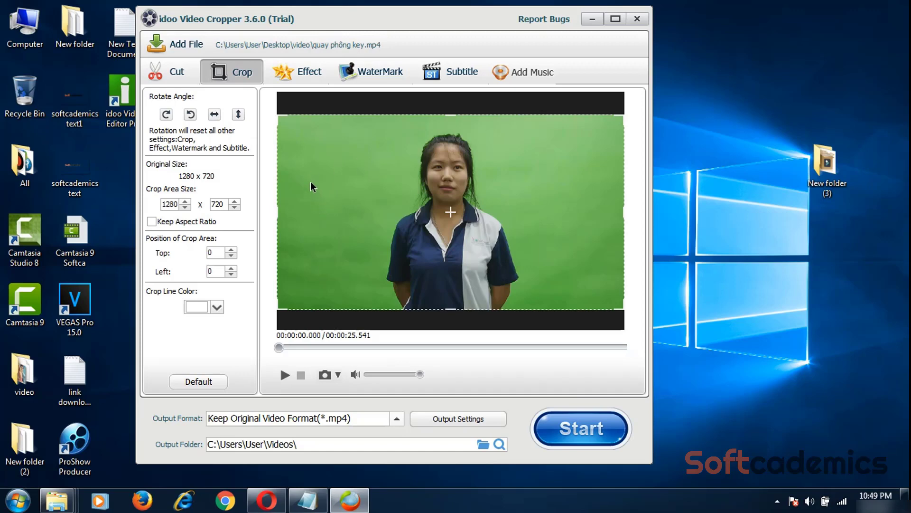
left_click(290, 74)
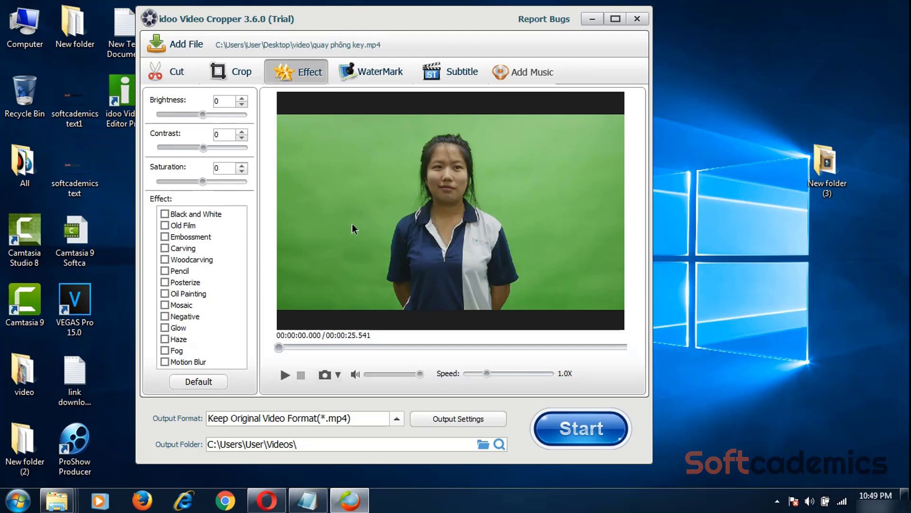
left_click(371, 75)
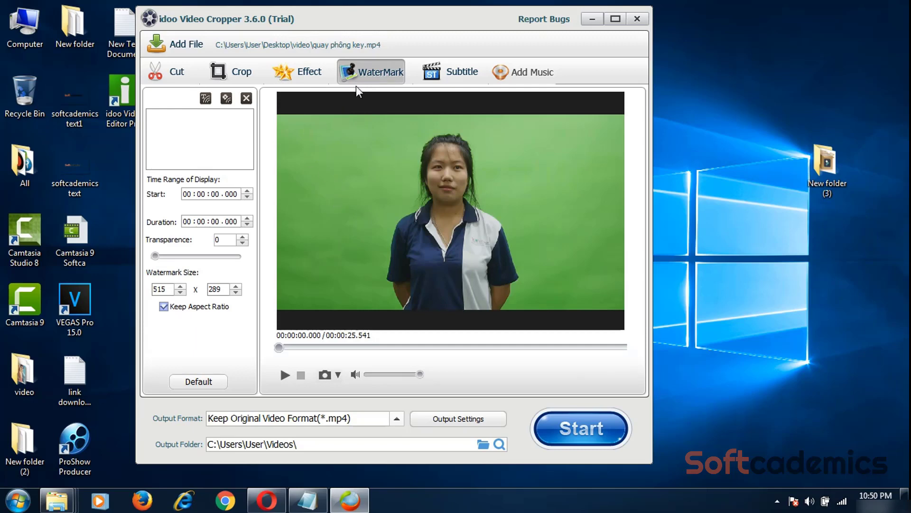
left_click(451, 75)
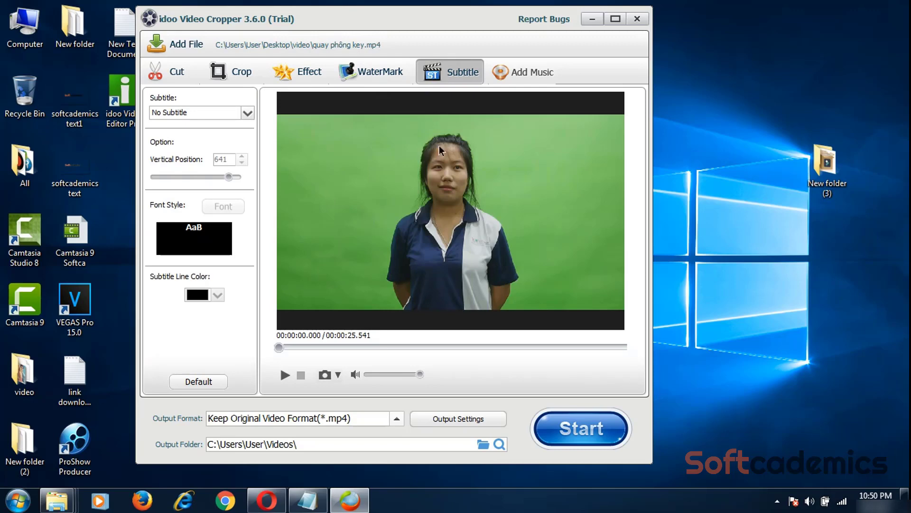
left_click(522, 73)
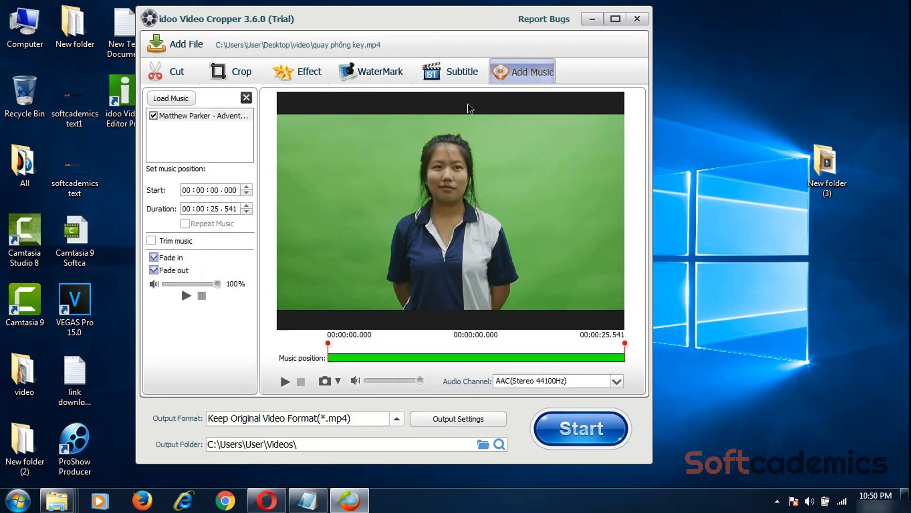
left_click(502, 418)
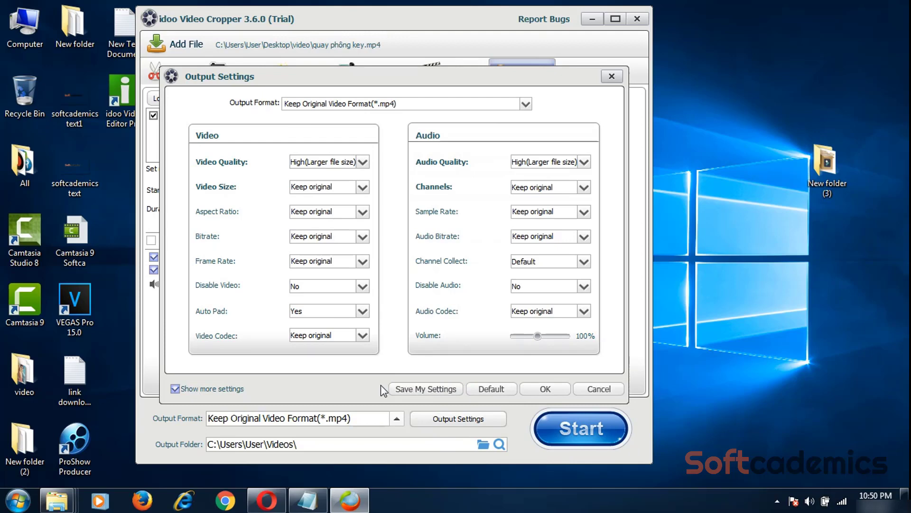
left_click(612, 76)
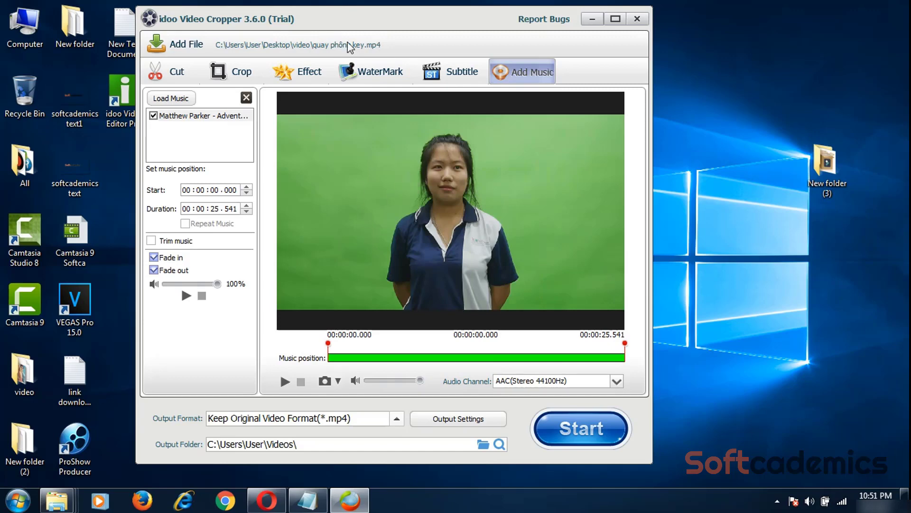
left_click_drag(329, 20, 347, 24)
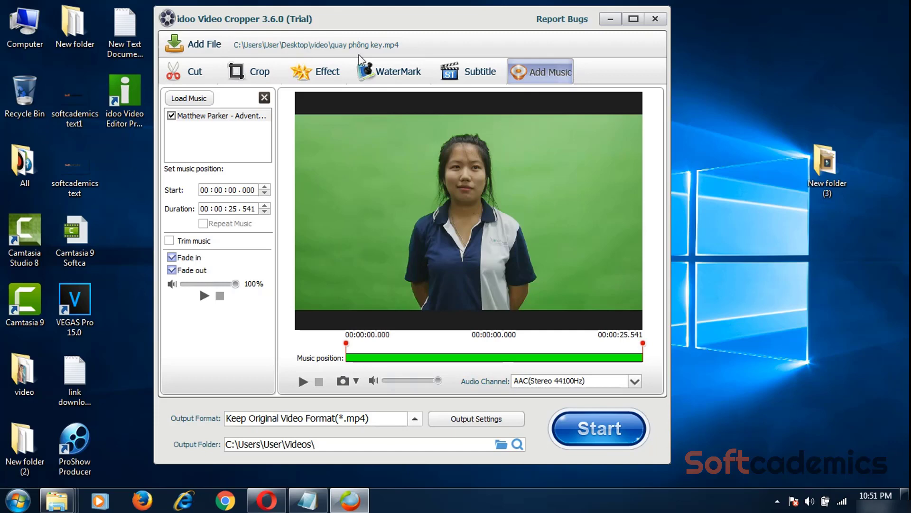
Choose H.264 Video (*.mp4) as the output format in Output Settings
left_click(502, 417)
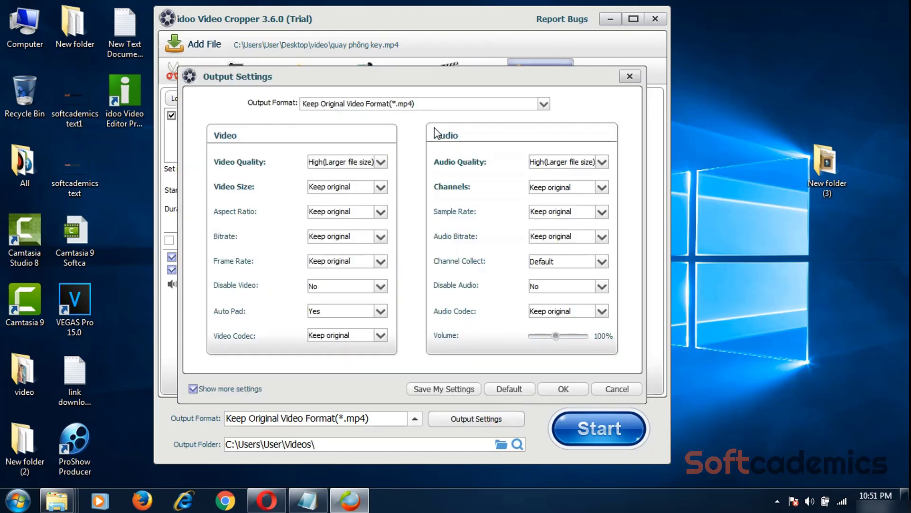
left_click(412, 103)
left_click(393, 76)
left_click(370, 105)
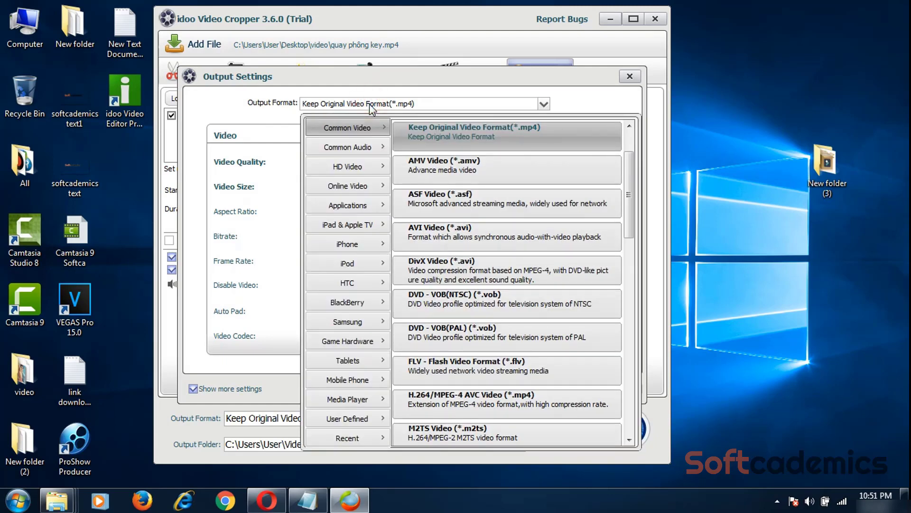
mouse_move(332, 166)
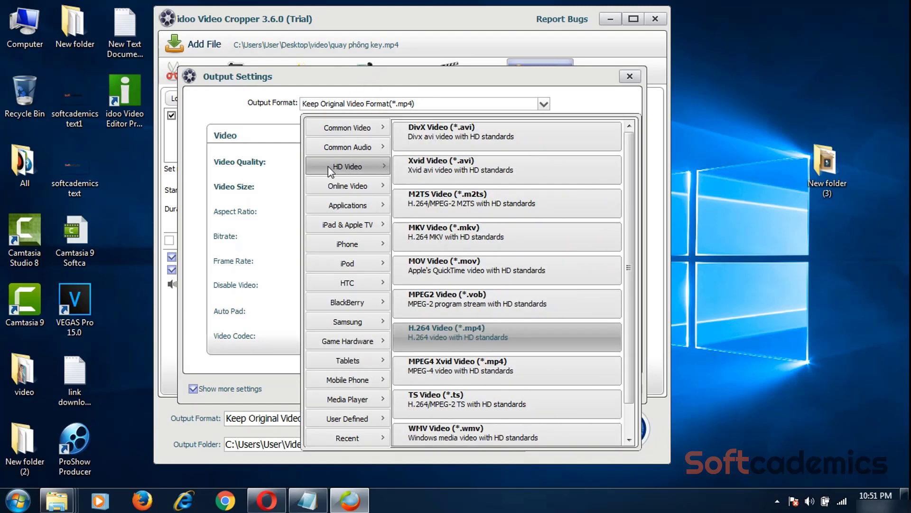
mouse_move(346, 186)
left_click(477, 328)
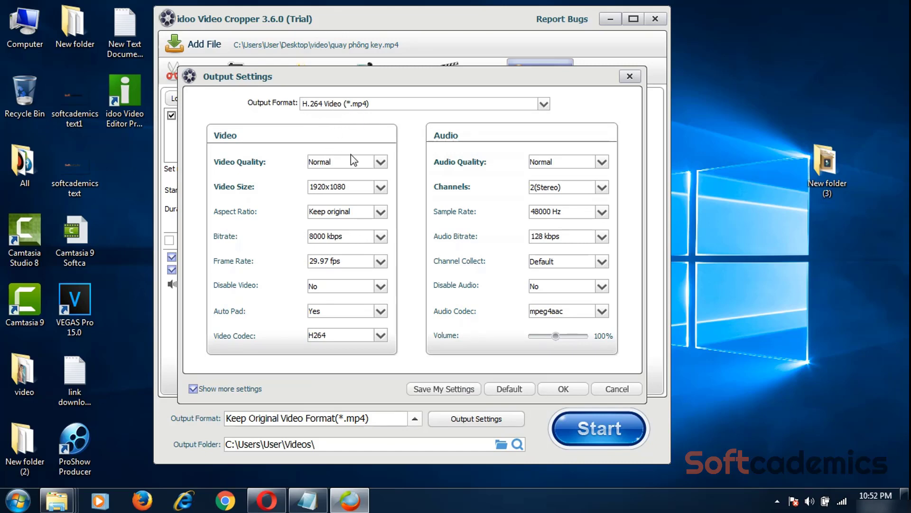
Keep Normal quality and 1920x1080 size, change the frame rate to 30 fps, and apply
left_click(379, 161)
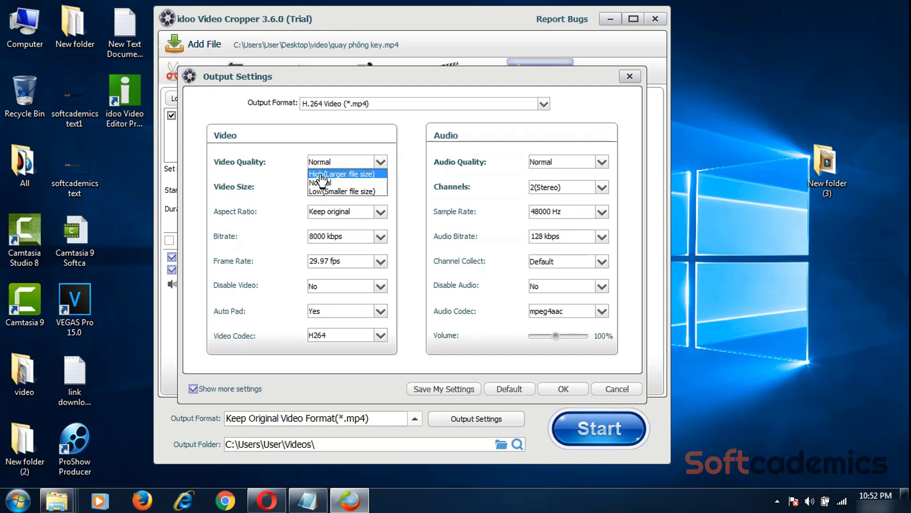
left_click(274, 180)
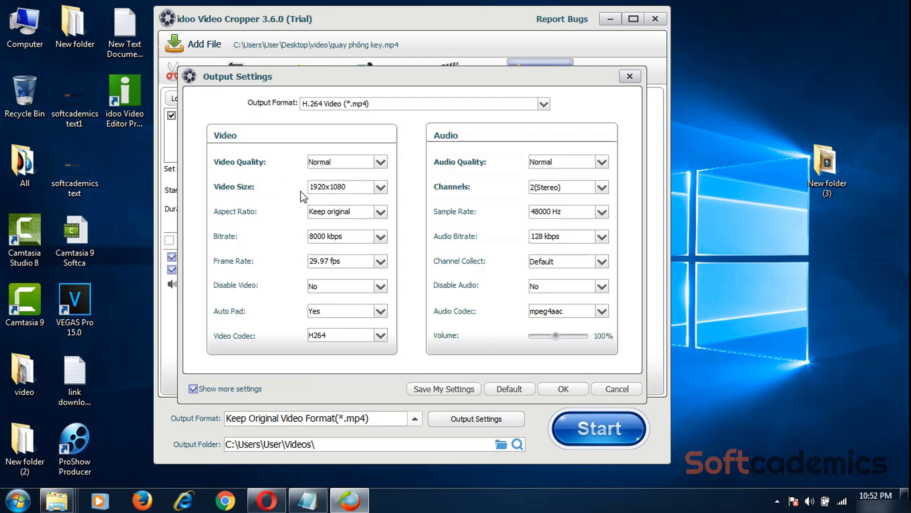
left_click(385, 193)
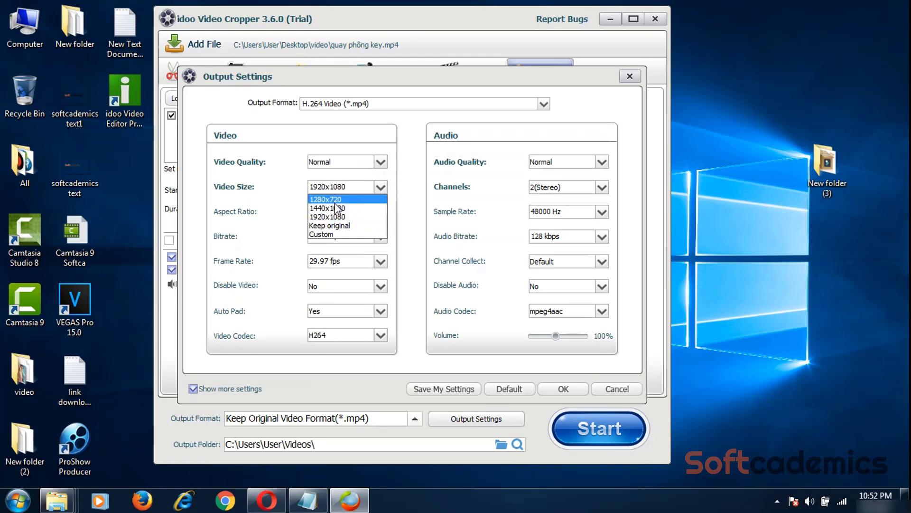
left_click(337, 216)
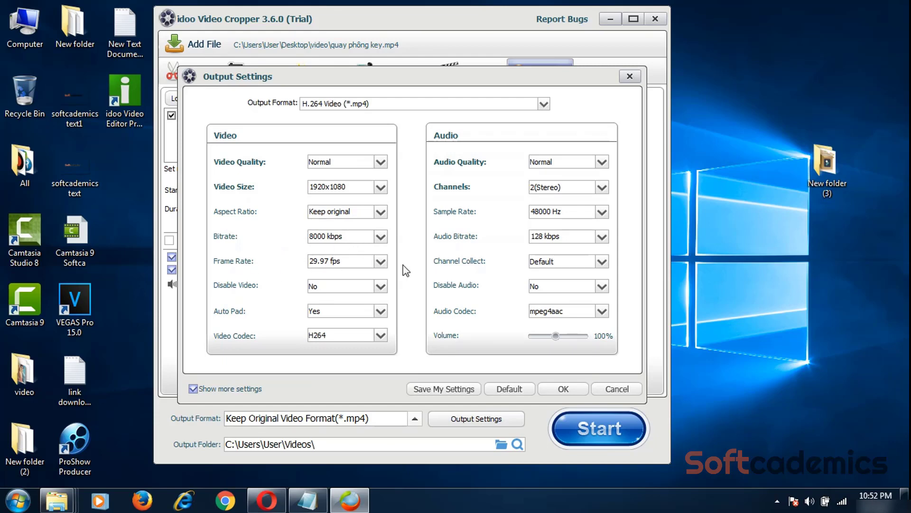
left_click(377, 261)
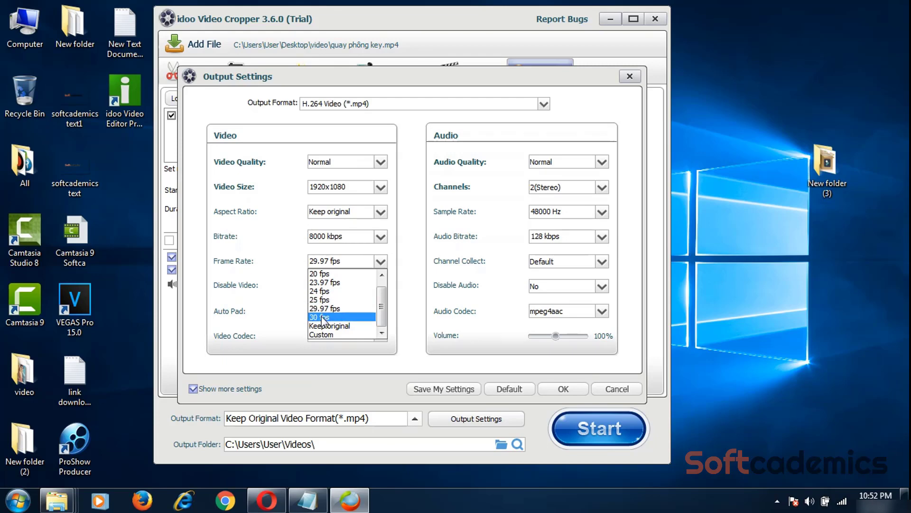
left_click(324, 316)
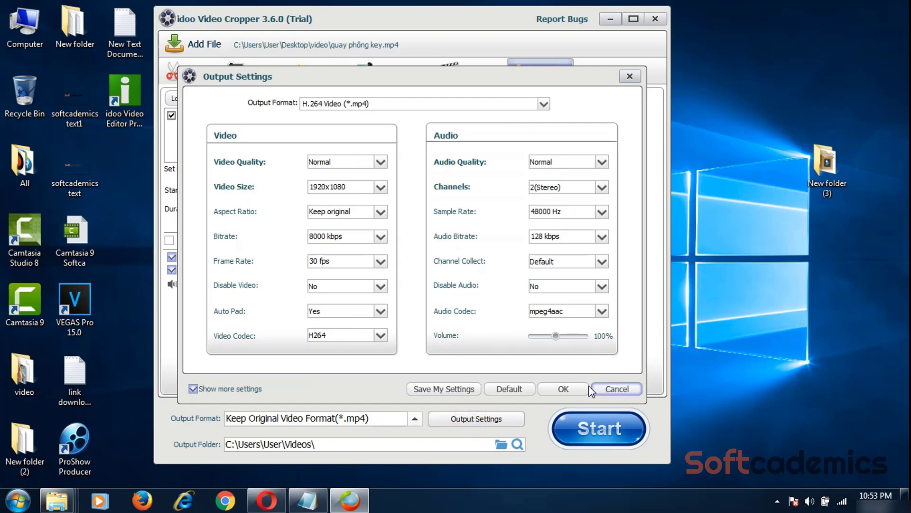
left_click(563, 389)
left_click(484, 419)
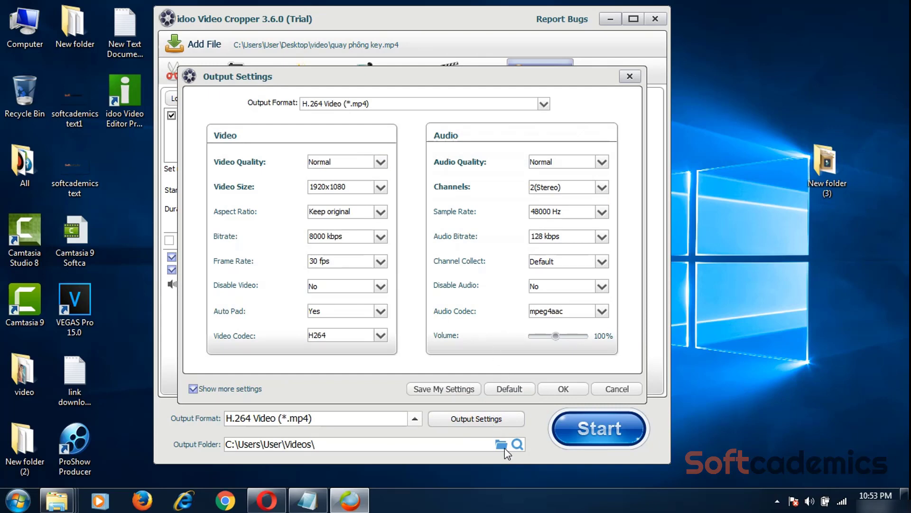
Browse to Desktop > New folder (3) and confirm it as the output folder
left_click(629, 76)
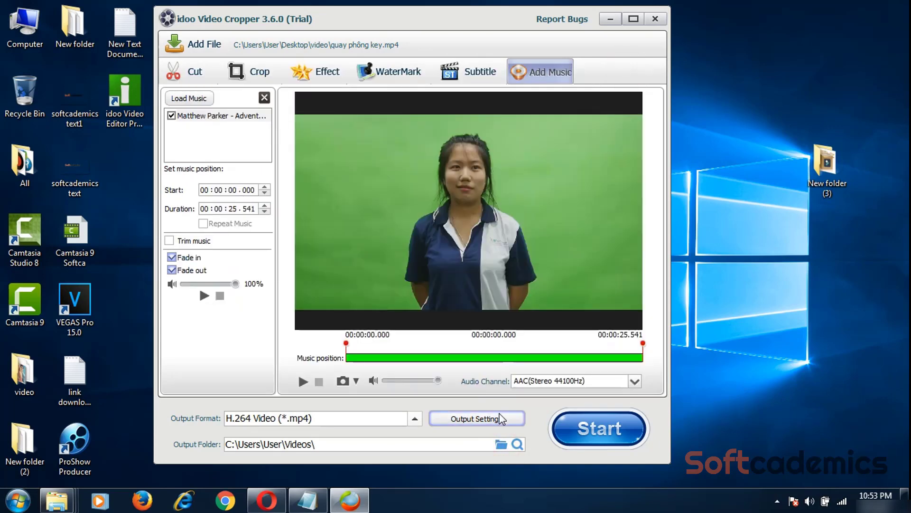
left_click(501, 445)
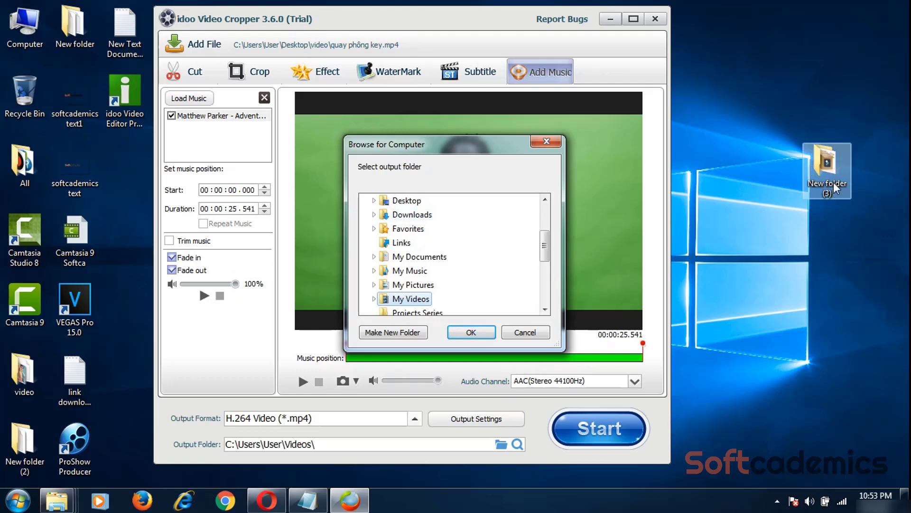
left_click(403, 200)
scroll(537, 240, "up", 2)
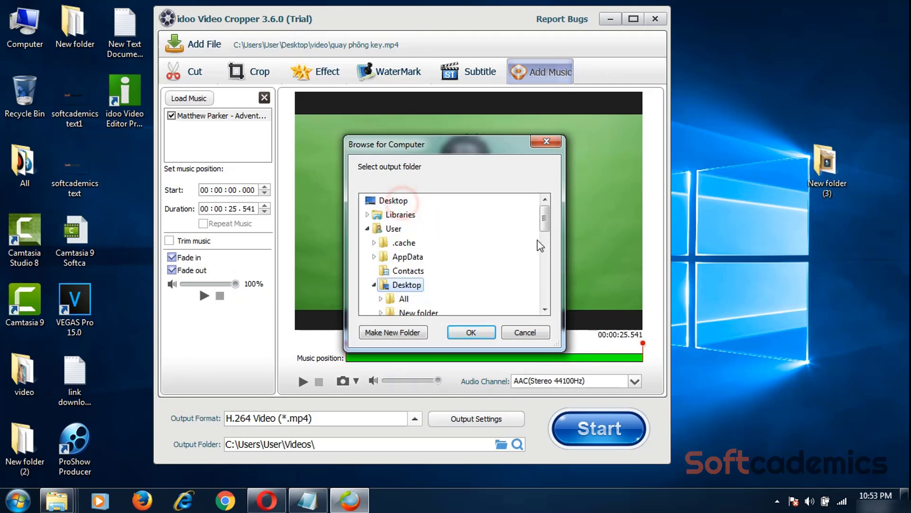
left_click(538, 223)
left_click(544, 309)
mouse_move(545, 223)
left_mouse_down()
mouse_move(544, 233)
mouse_move(544, 209)
left_mouse_up()
key("Home")
left_click(384, 199)
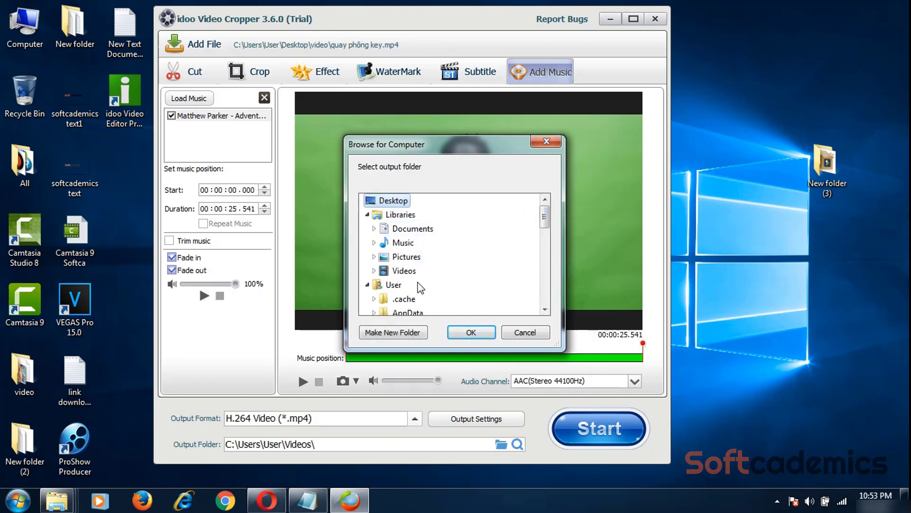
left_click_drag(545, 217, 540, 254)
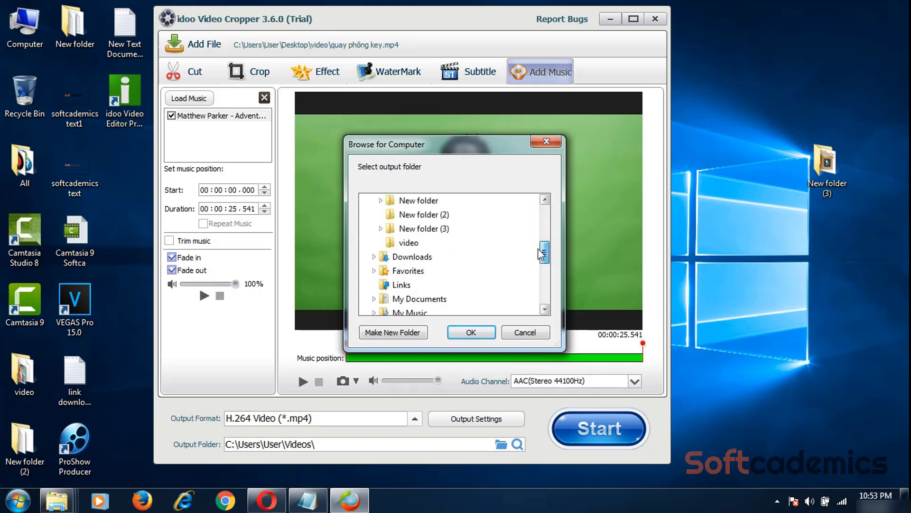
left_click(423, 229)
left_click(467, 332)
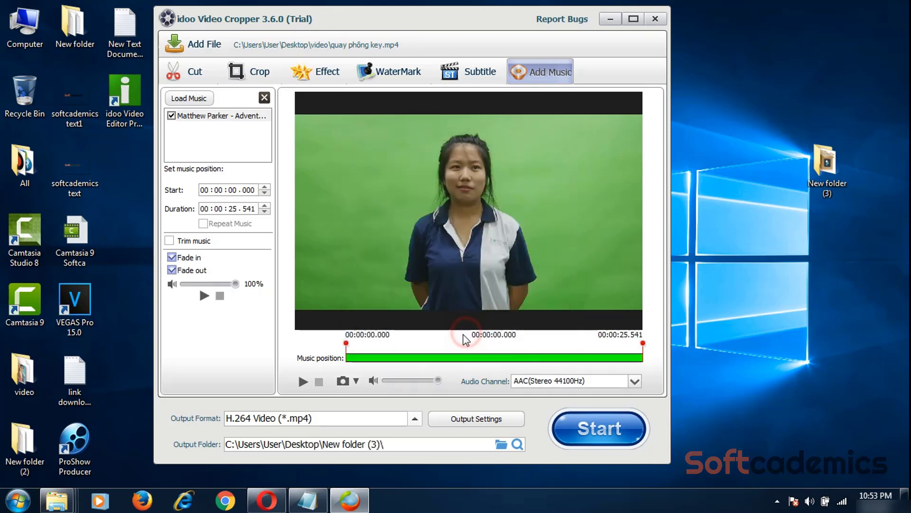
Start the MP4 conversion, dismissing the Software Registration trial notice
left_click(598, 440)
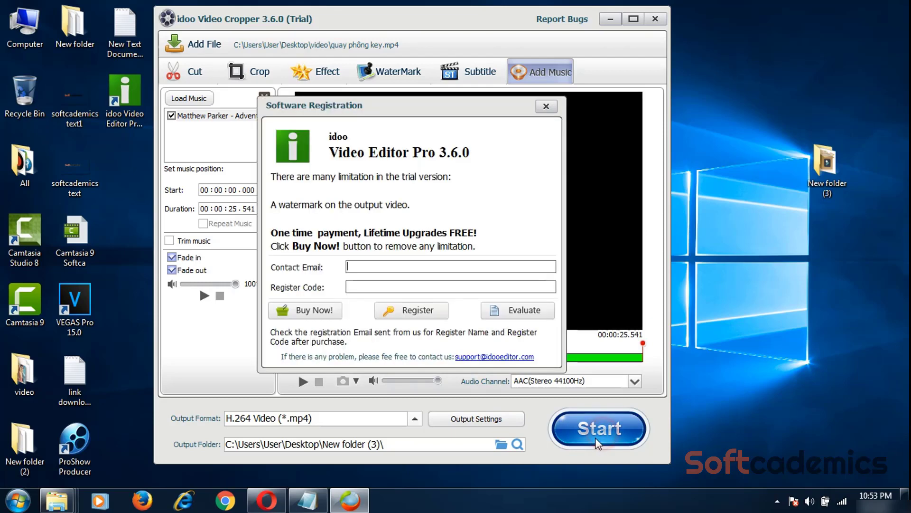
left_click(552, 107)
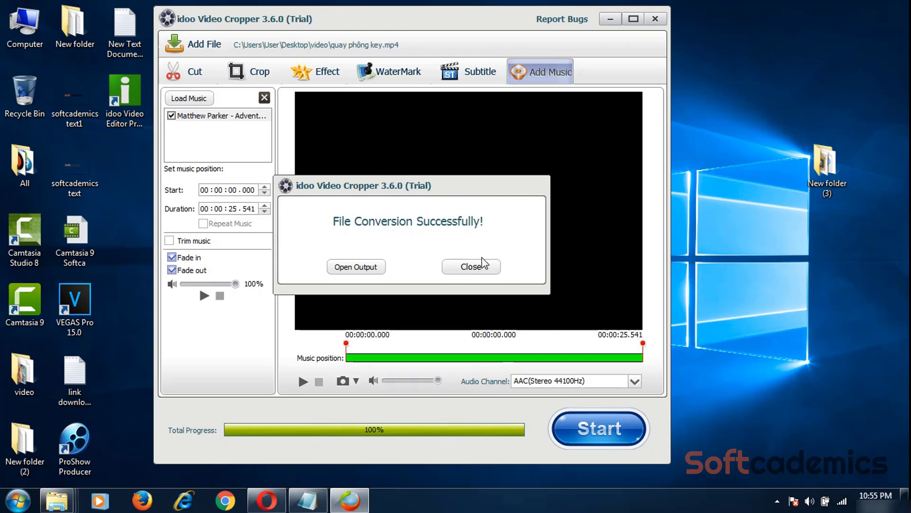
Open the output folder and play quay phông key.mp4 in MPC-HC x64
left_click(363, 268)
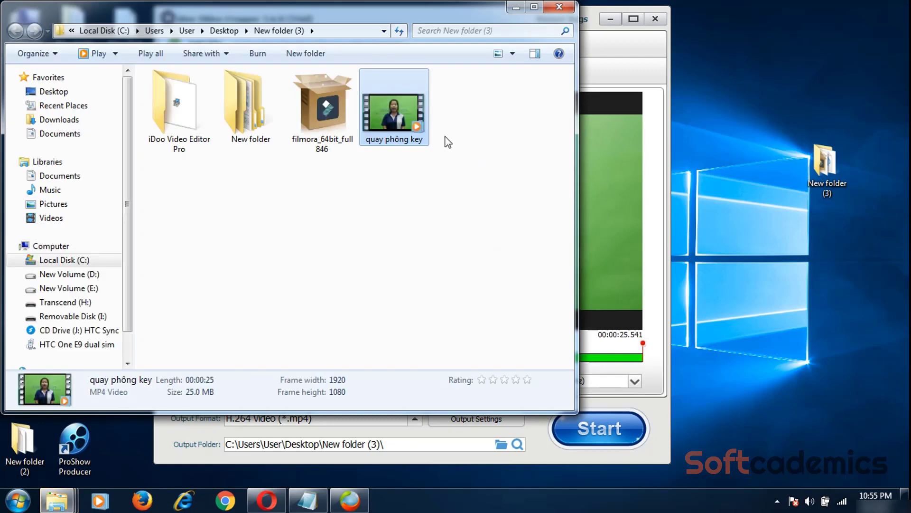
right_click(383, 110)
mouse_move(456, 245)
left_click(645, 274)
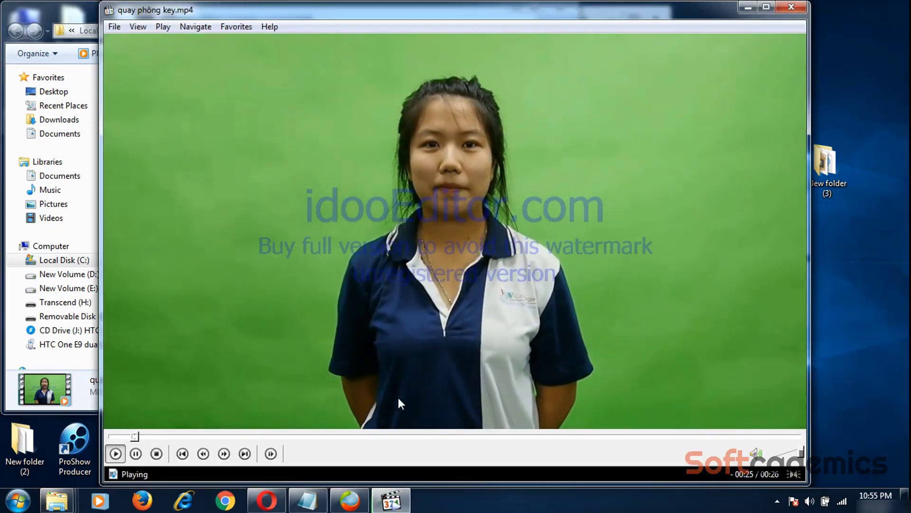
Seek to about 00:12, toggle full screen, and pause the converted video at 00:13
left_click(407, 436)
left_click(429, 324)
double_click(429, 324)
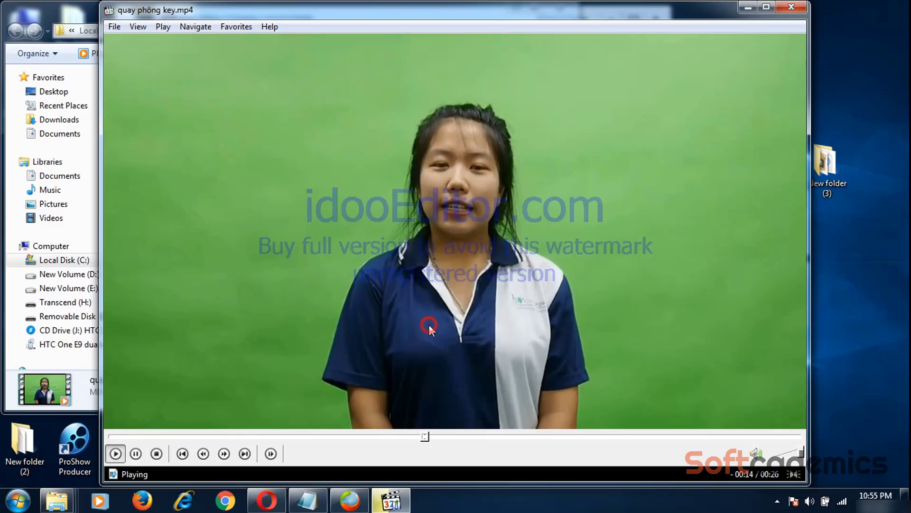
double_click(556, 247)
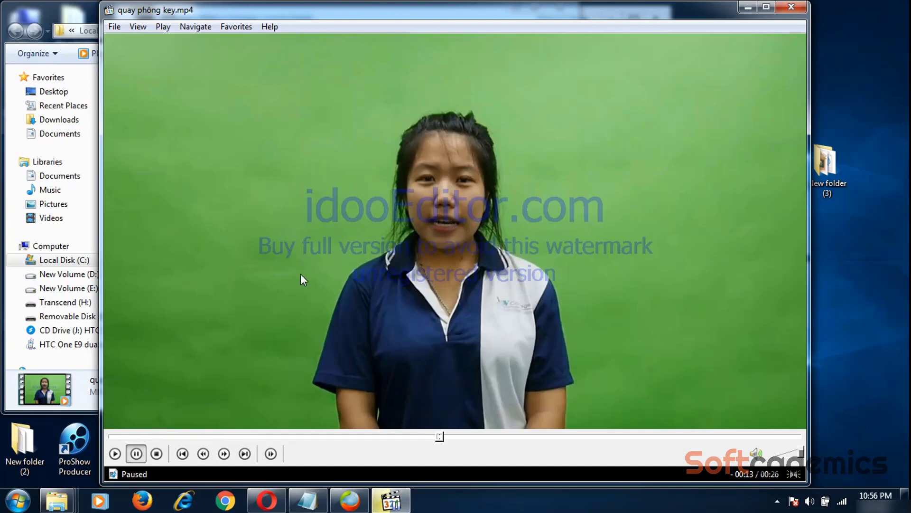
Close the player and permanently delete quay phông key.mp4
left_click(799, 4)
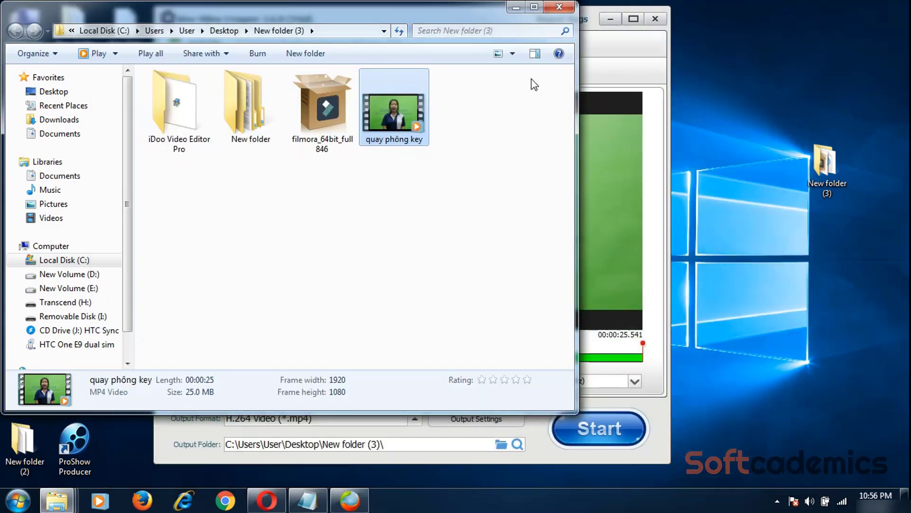
right_click(398, 99)
left_click(459, 435)
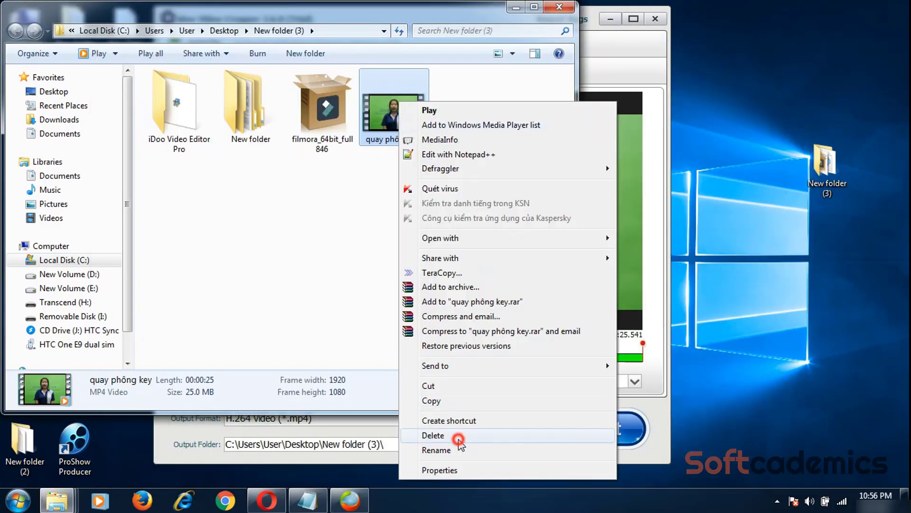
left_click(504, 286)
Close Explorer and empty the Recycle Bin
left_click(559, 7)
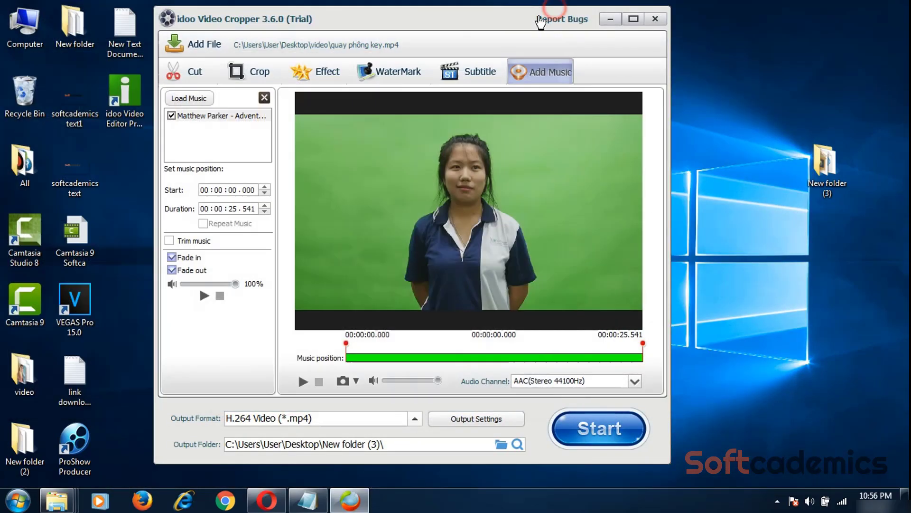
right_click(17, 93)
left_click(50, 131)
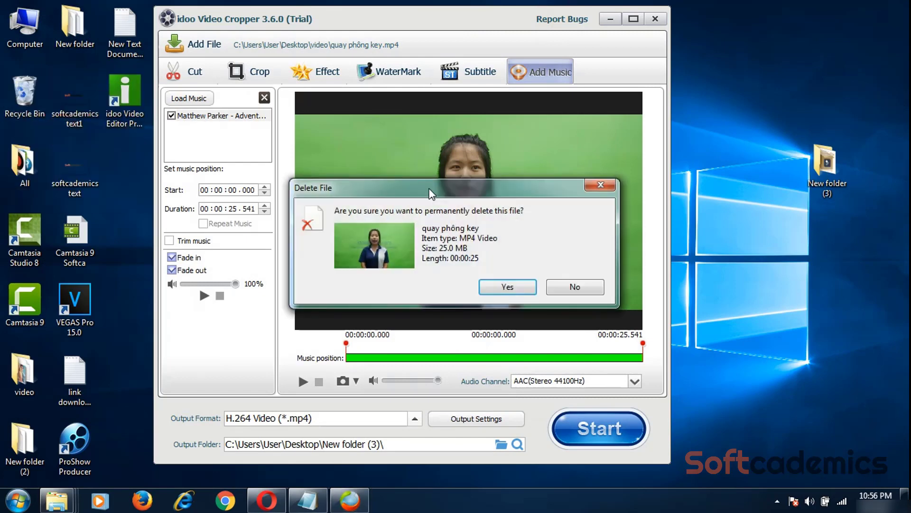
left_click(504, 286)
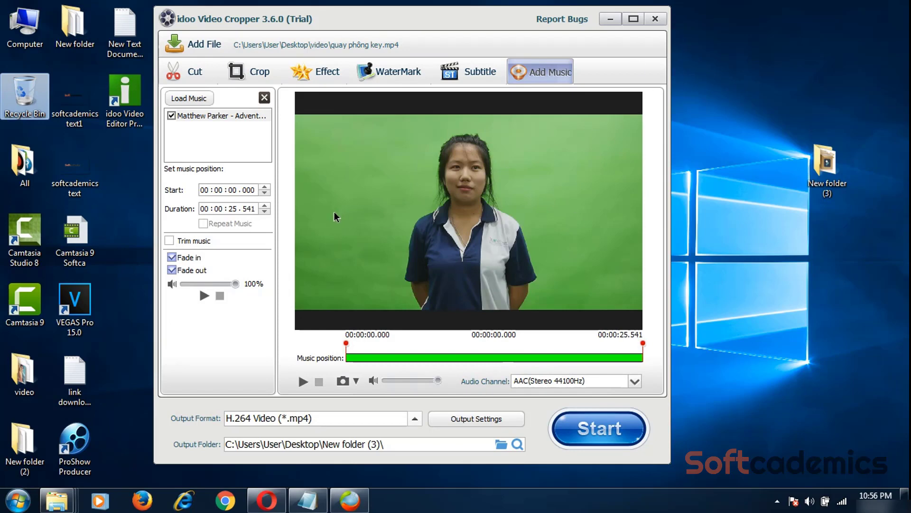
Cancel the cutting tool's music settings prompt and close the video cropper
left_click(192, 77)
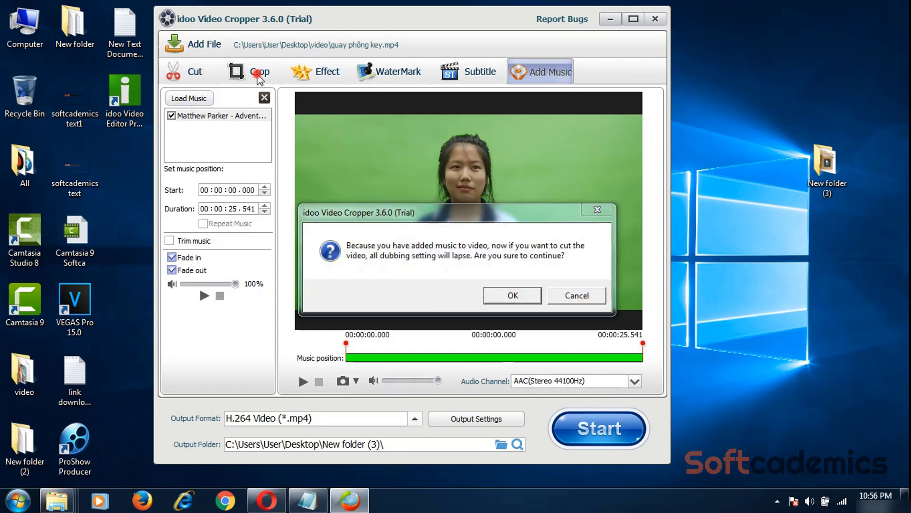
left_click(572, 295)
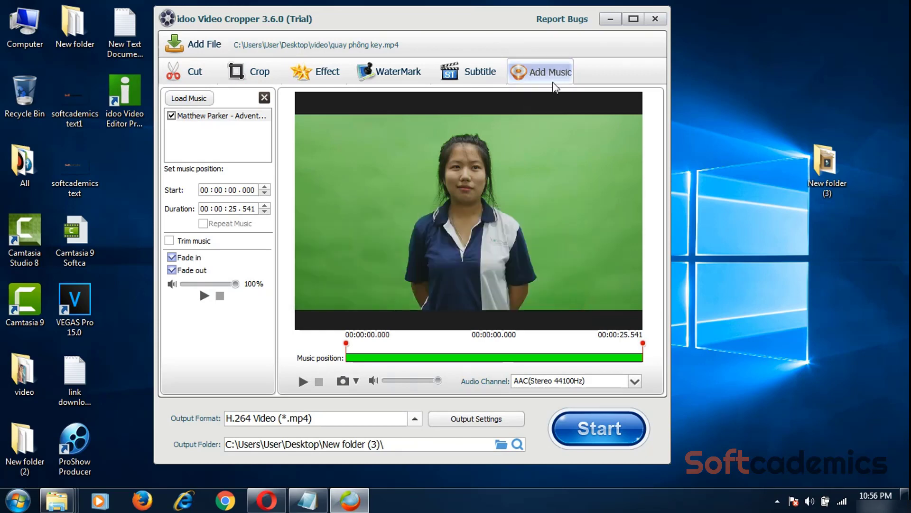
left_click(655, 19)
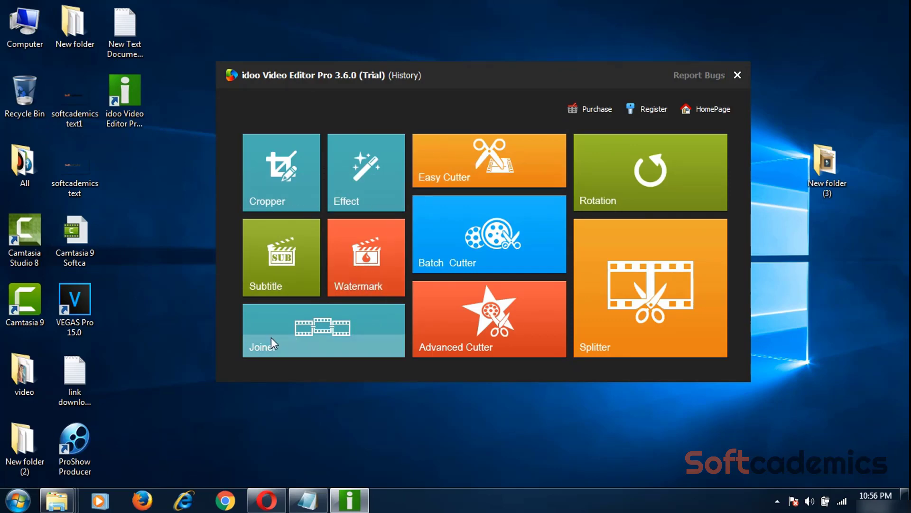
Launch the Video/Audio Joiner from the Joiner tile
left_click(287, 336)
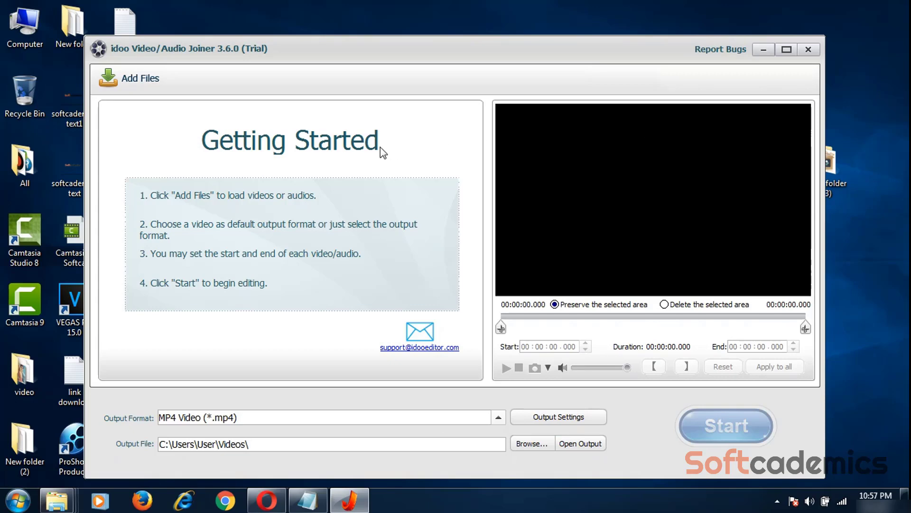
Browse to the Desktop's video folder and load clip3.mp4, quay phông key.mp4 and video.mov
left_click(134, 82)
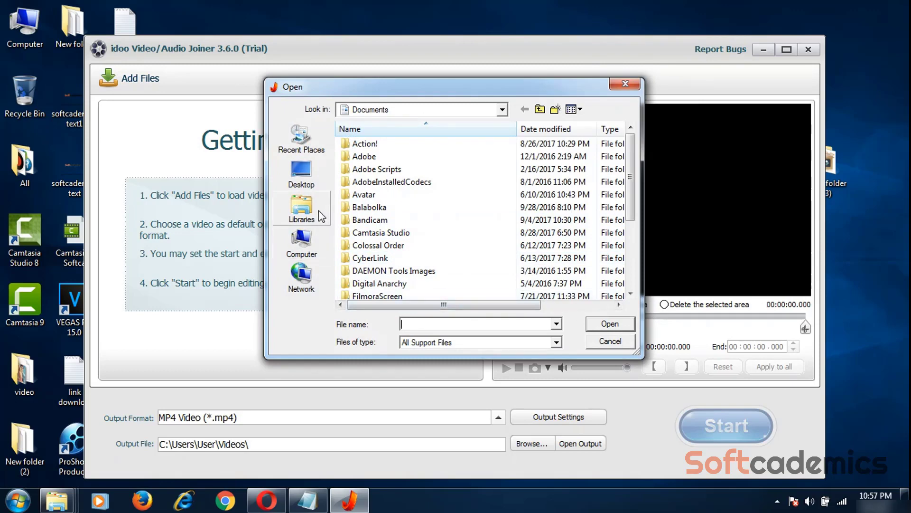
left_click(303, 242)
left_click(302, 176)
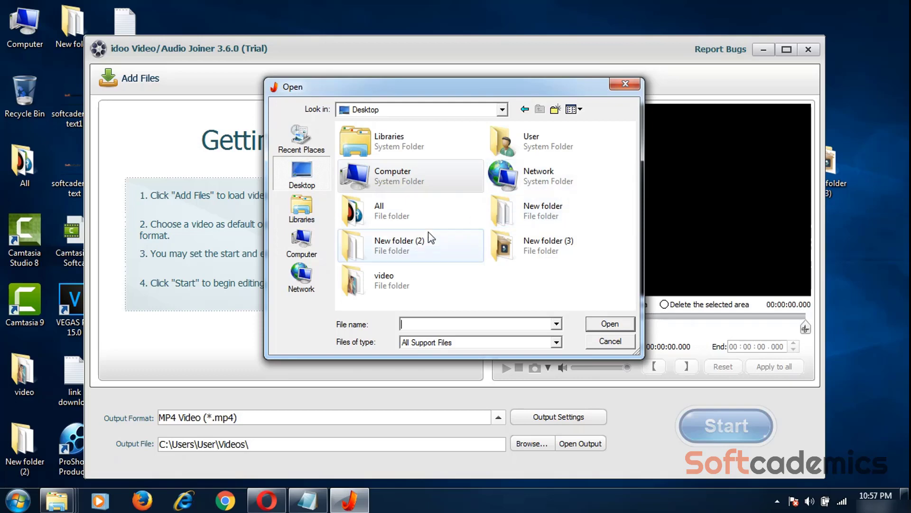
double_click(513, 211)
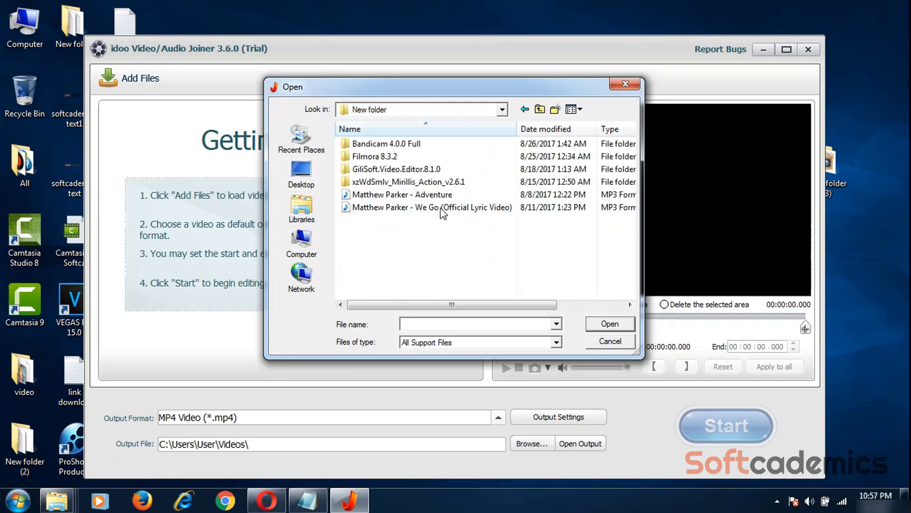
left_click(523, 108)
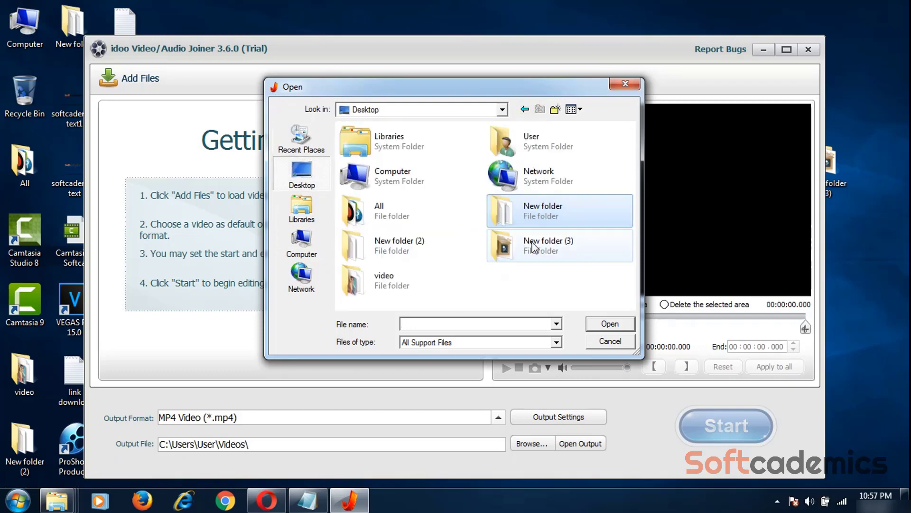
left_click(387, 245)
double_click(387, 247)
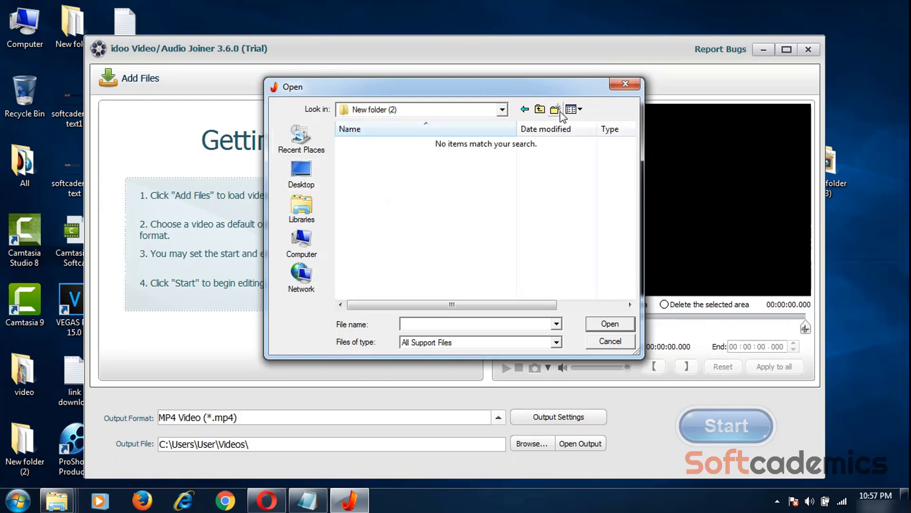
left_click(524, 109)
double_click(414, 277)
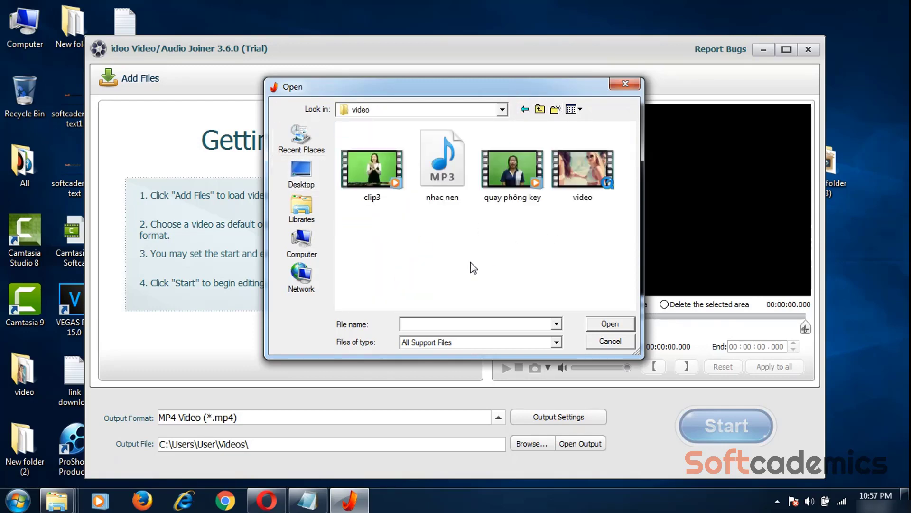
left_click_drag(622, 226, 479, 130)
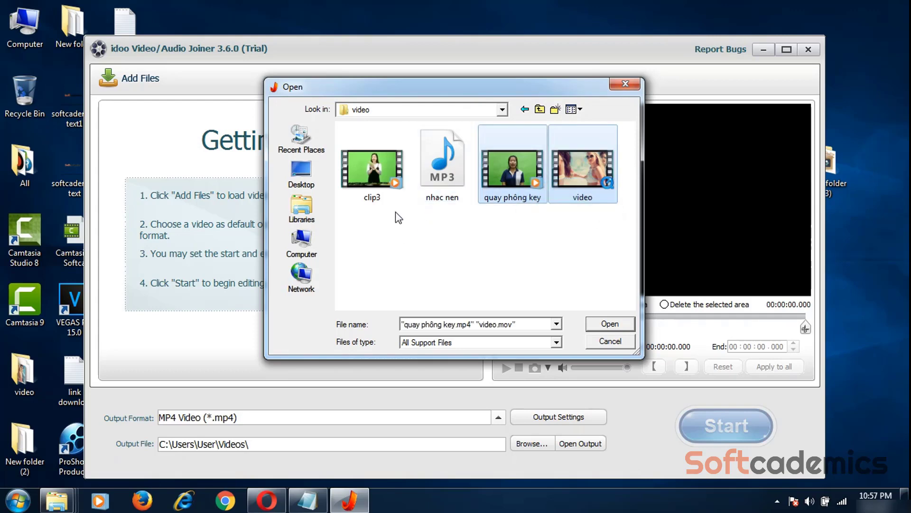
left_click(387, 192, "ctrl")
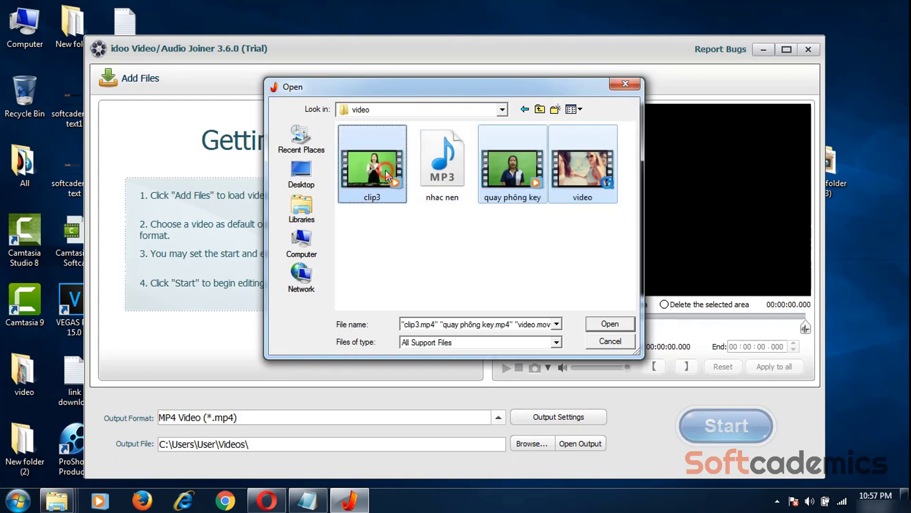
left_click(619, 327)
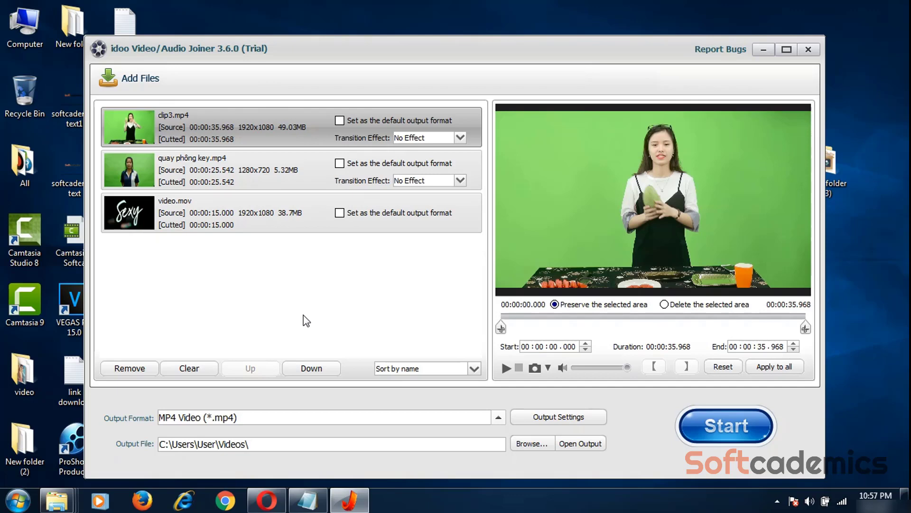
Toggle the default output format checkboxes, leaving clip3's format unchecked
left_click(342, 122)
left_click(342, 122)
left_click(340, 164)
left_click(340, 121)
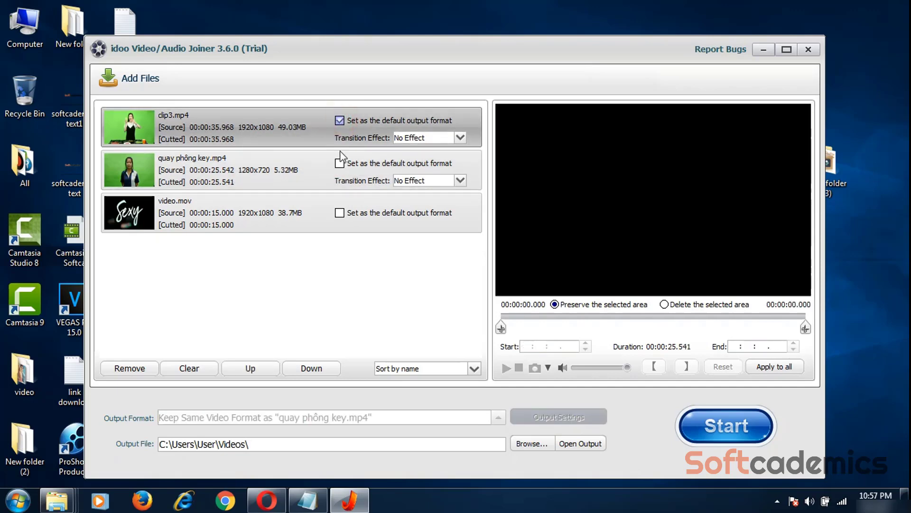
left_click(340, 120)
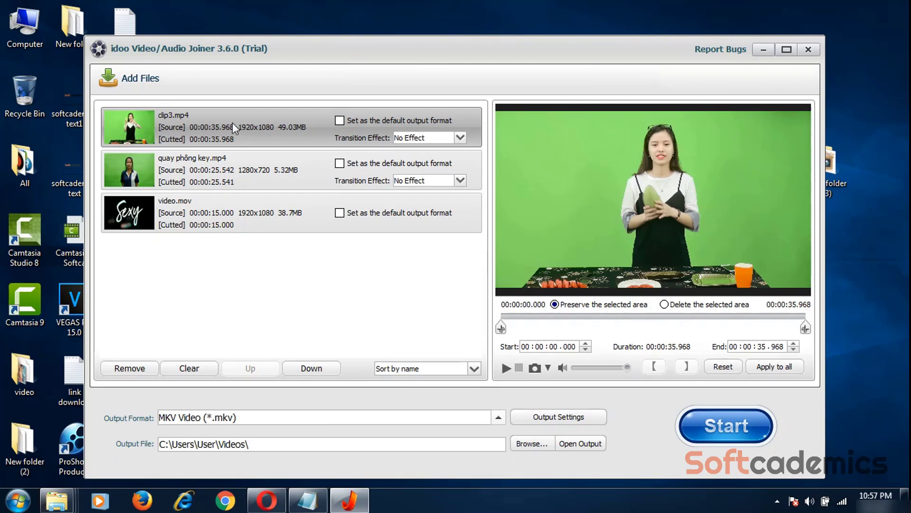
Set clip3's transition to From right to left and quay phông key's to From bottom to top
left_click(444, 137)
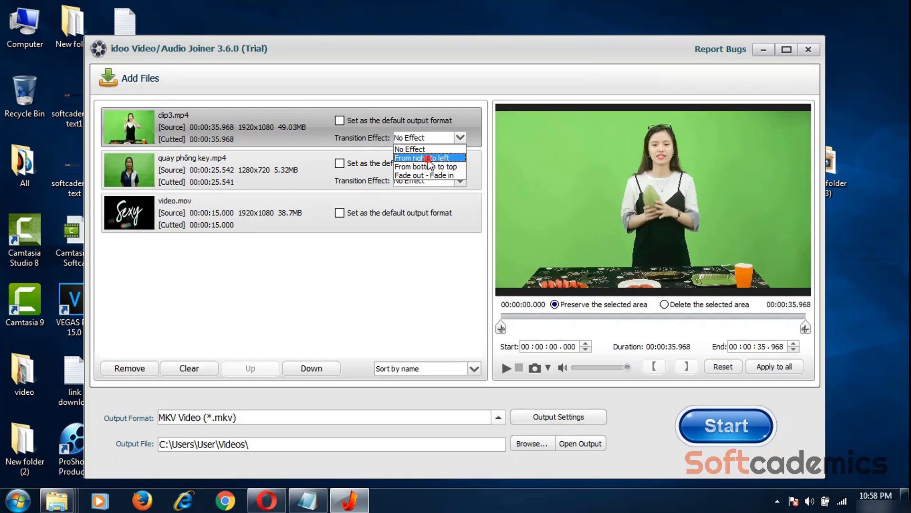
left_click(430, 159)
left_click(427, 182)
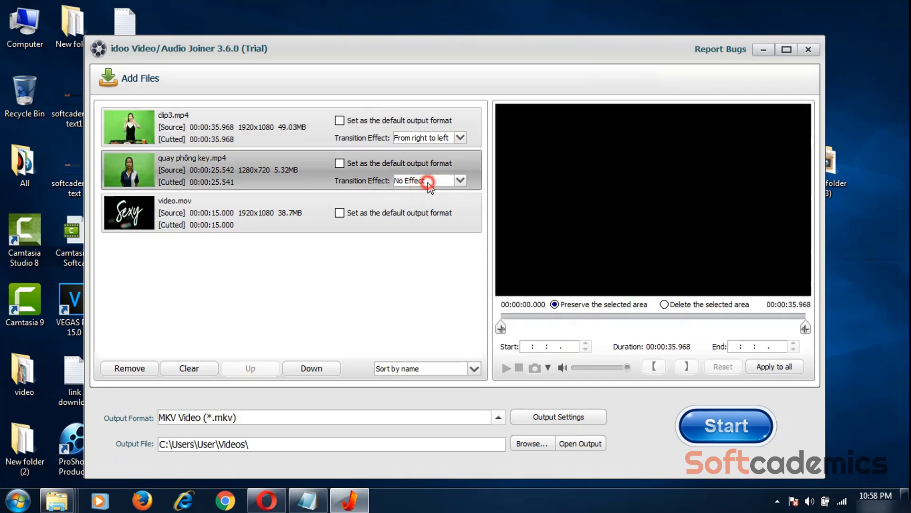
left_click(458, 180)
left_click(459, 181)
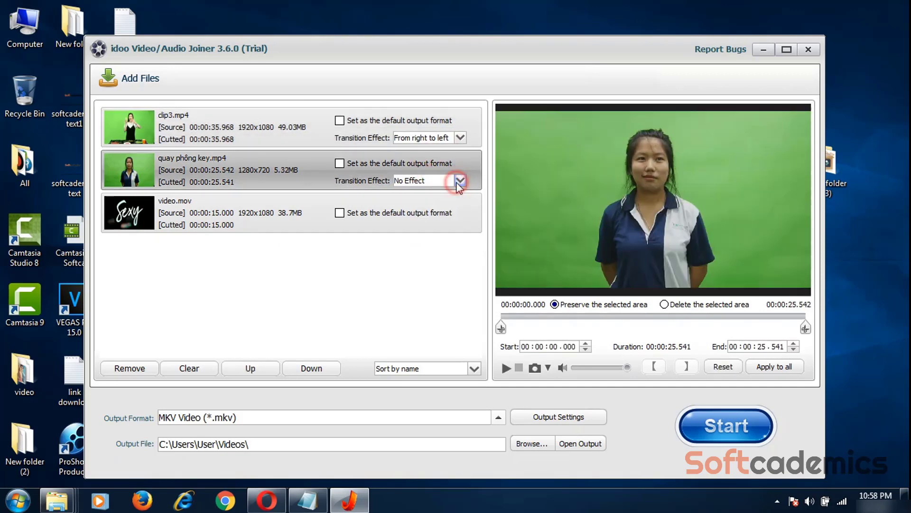
left_click(458, 181)
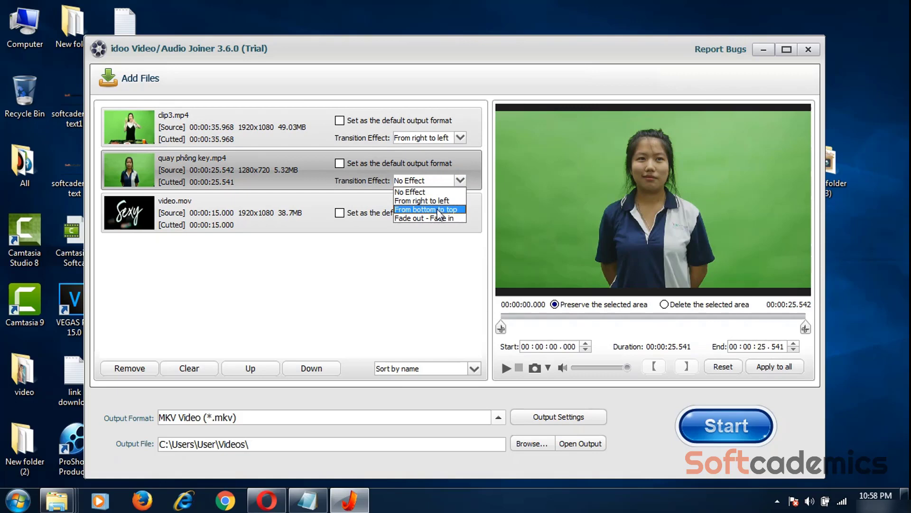
left_click(438, 210)
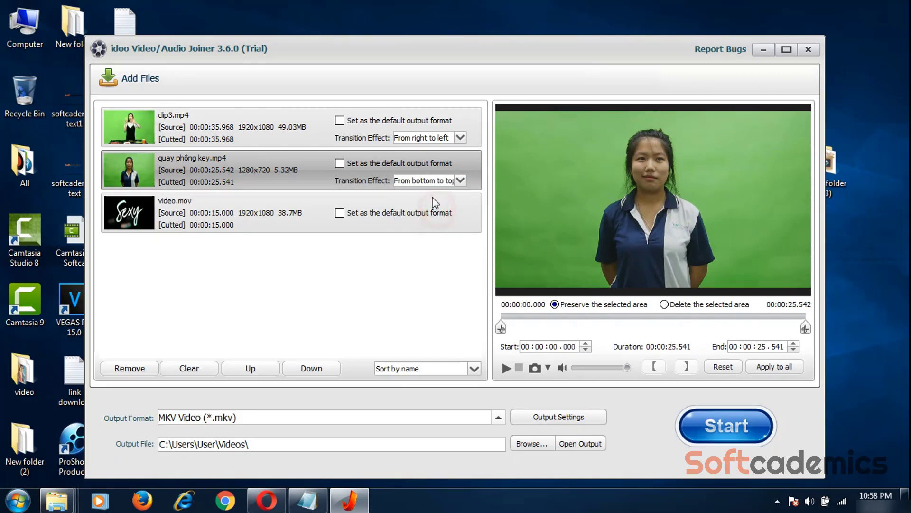
left_click(458, 181)
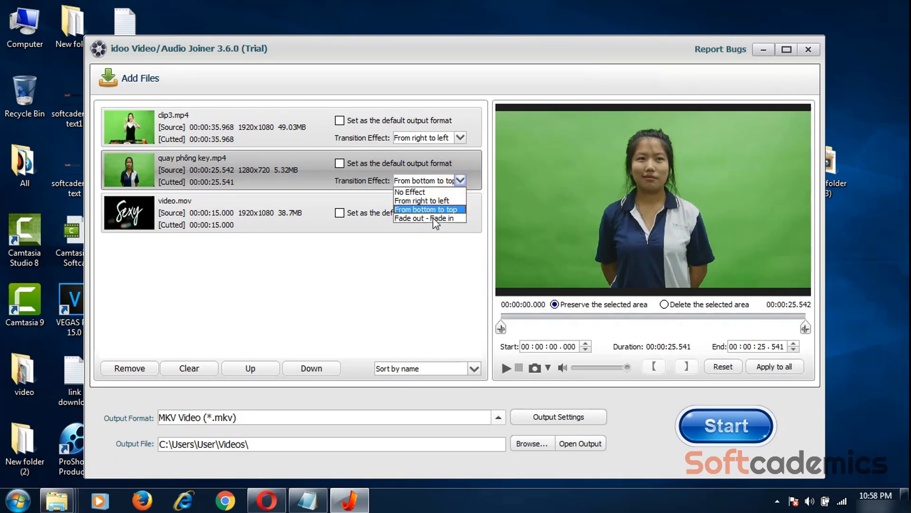
left_click(395, 292)
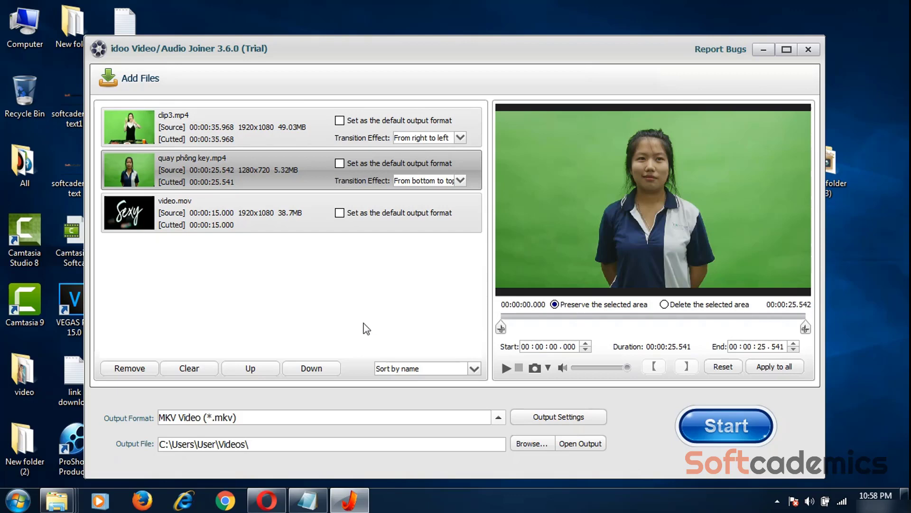
Switch the joiner's output format to HD Video > H.264 Video (*.mp4) and confirm
left_click(558, 417)
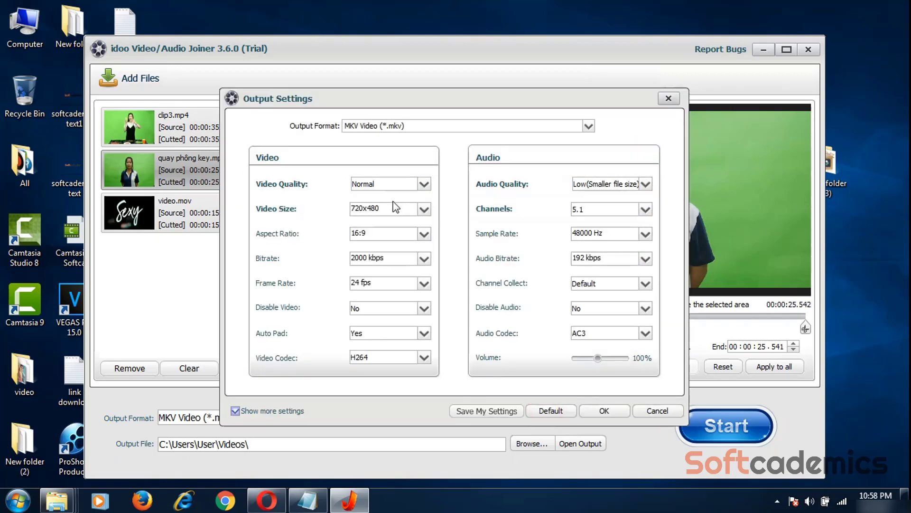
left_click(466, 126)
mouse_move(389, 189)
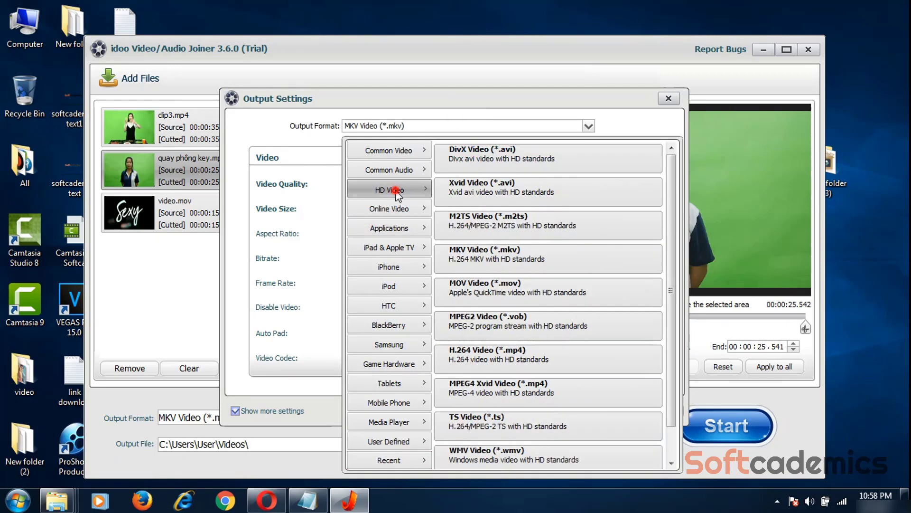
left_click(474, 352)
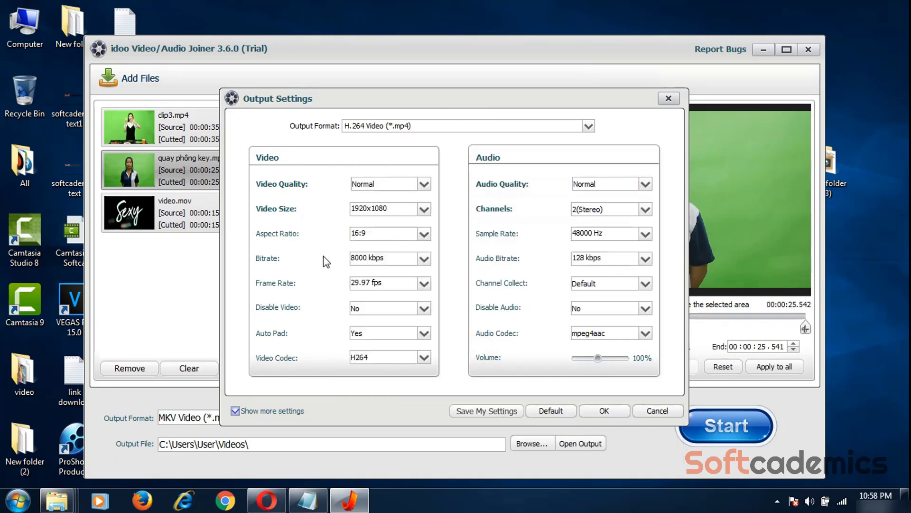
left_click(603, 410)
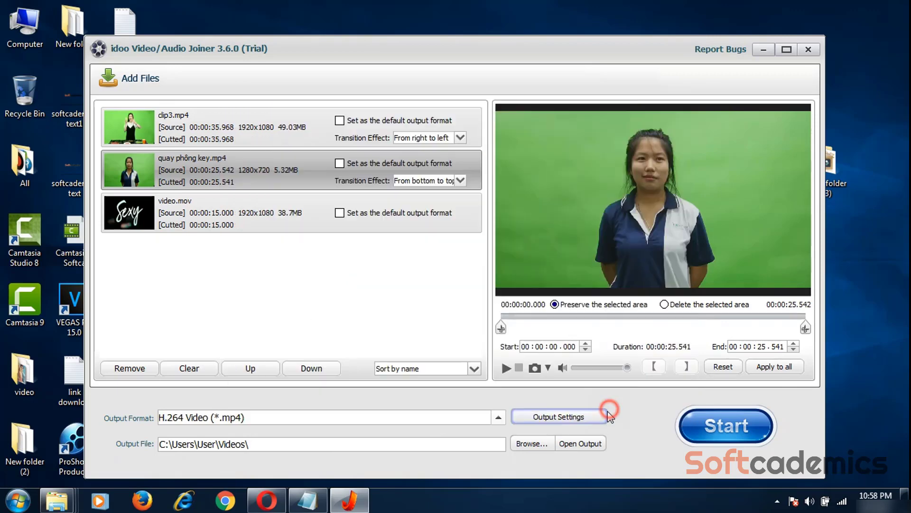
Point the joiner's output to the Desktop's New folder (3), then start the join
left_click(532, 444)
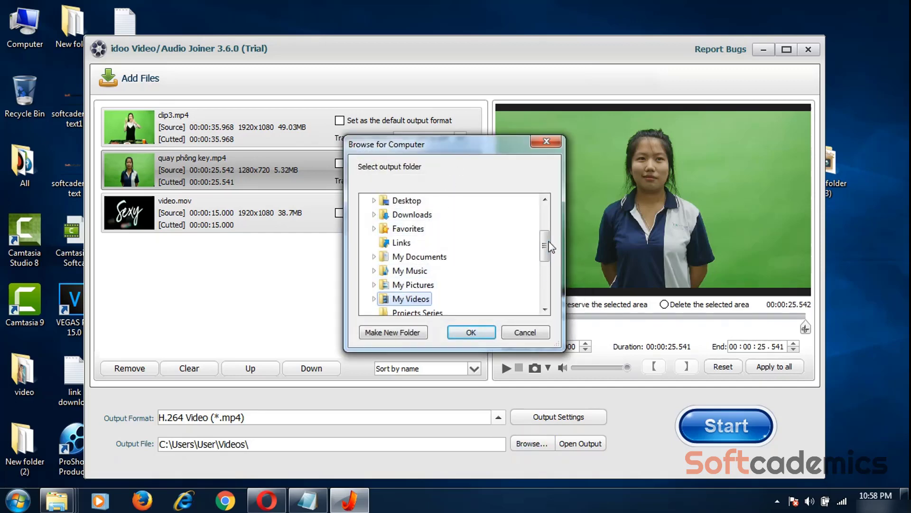
scroll(549, 241, "down", 2)
scroll(543, 284, "down", 1)
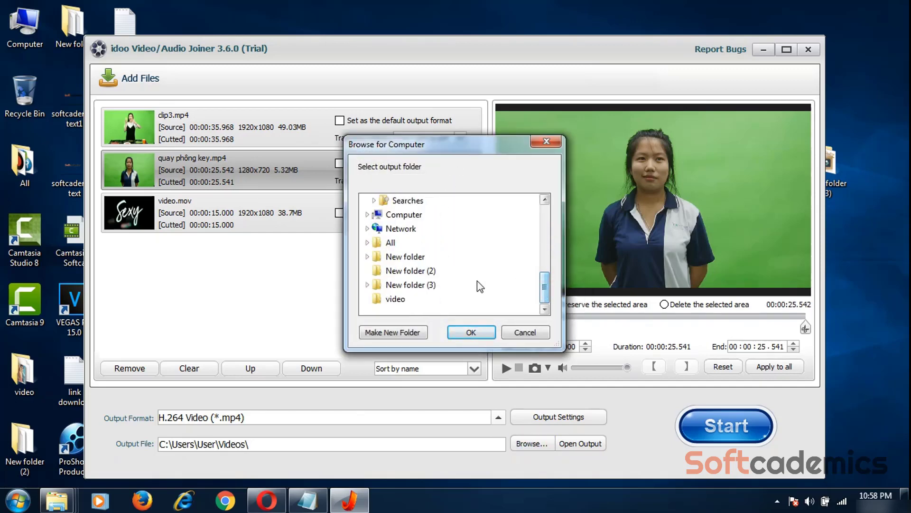
left_click(411, 285)
left_click(470, 333)
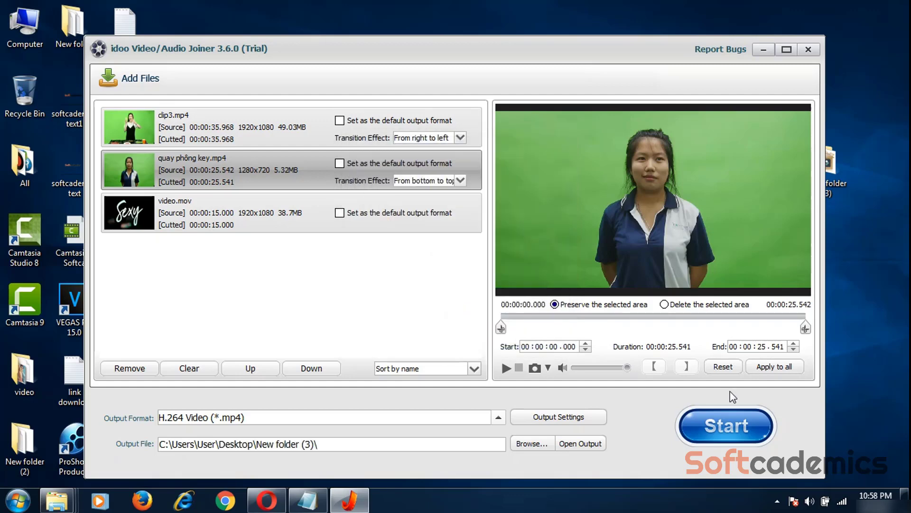
left_click(725, 426)
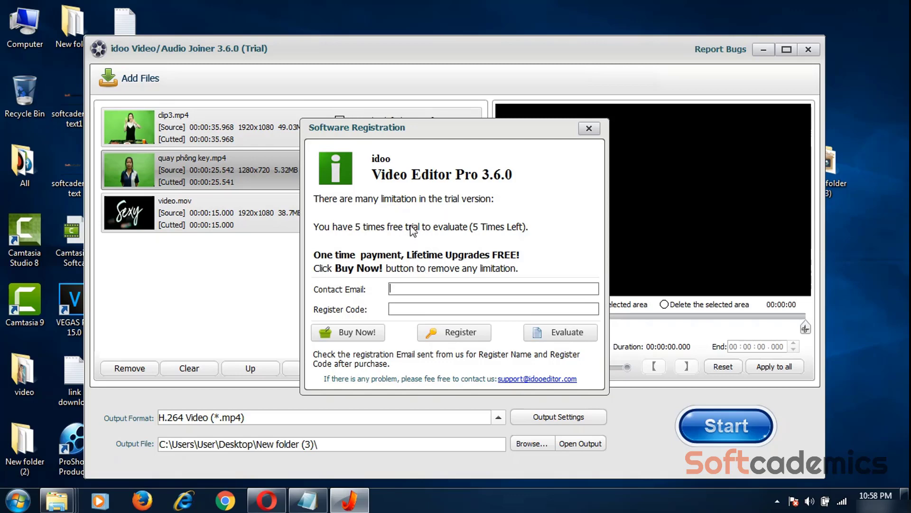
Choose Evaluate on the Software Registration notice to continue the trial and begin joining
left_click_drag(408, 126, 400, 86)
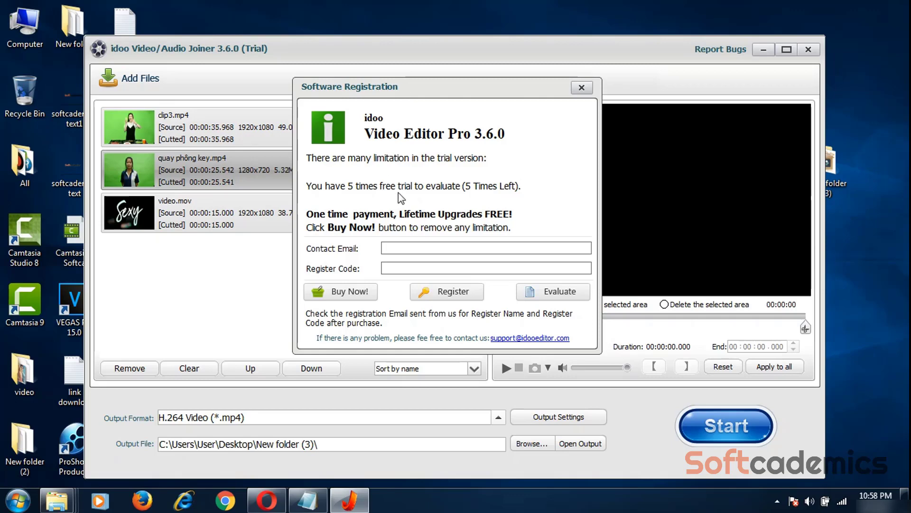
left_click(556, 296)
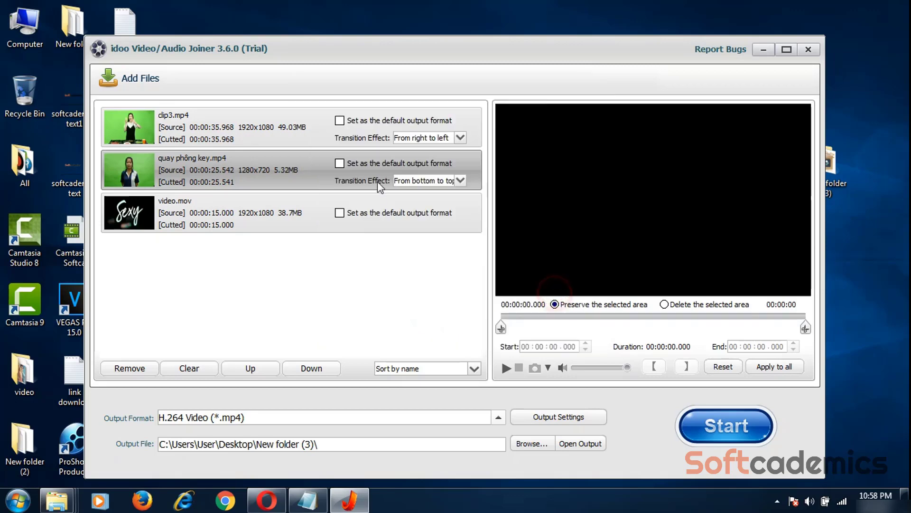
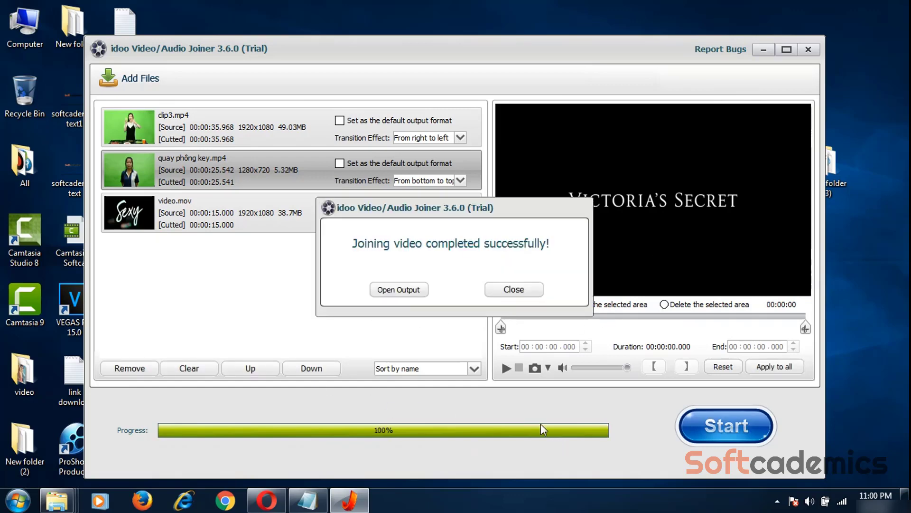
Play the joined video 20170904225853.mp4 from New folder (3) in MPC-HC x64
left_click(420, 289)
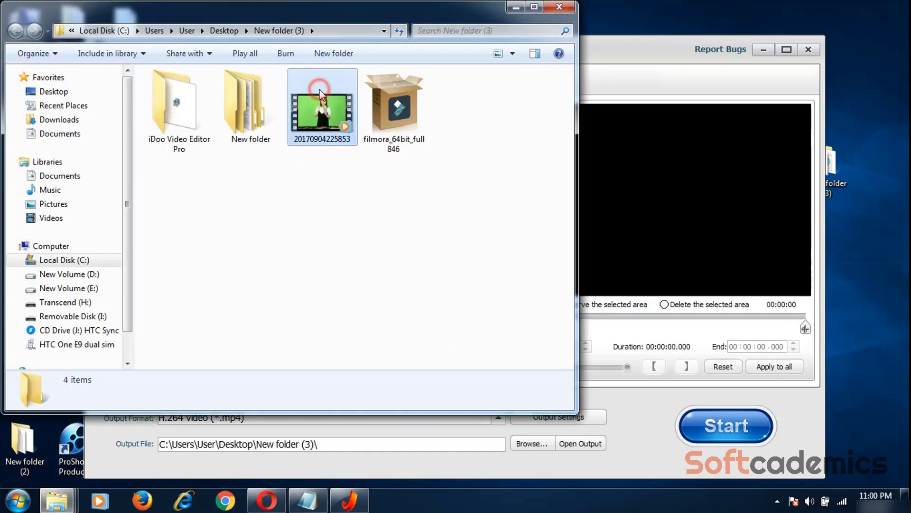
left_click(315, 117)
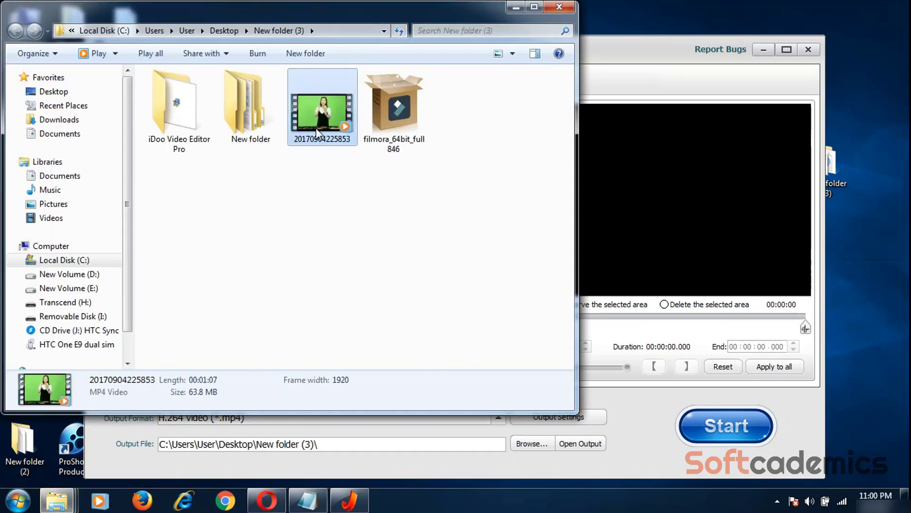
right_click(303, 107)
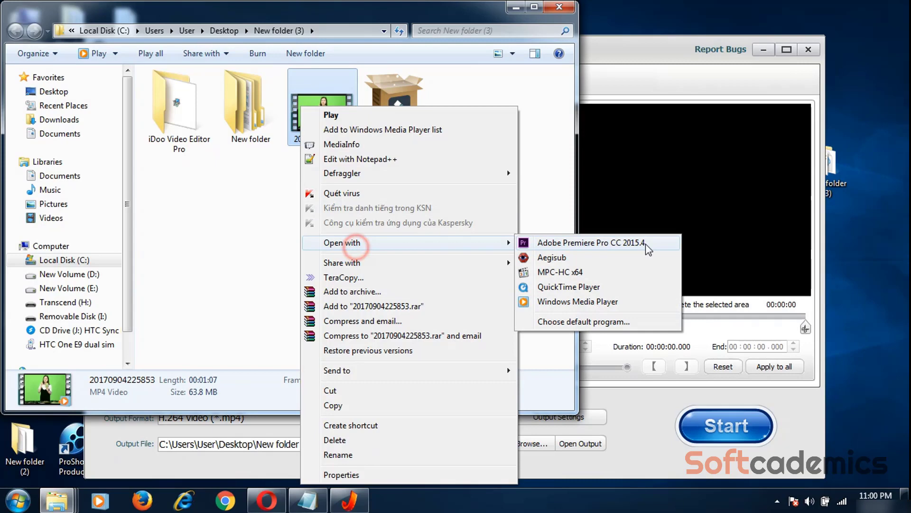
left_click(541, 272)
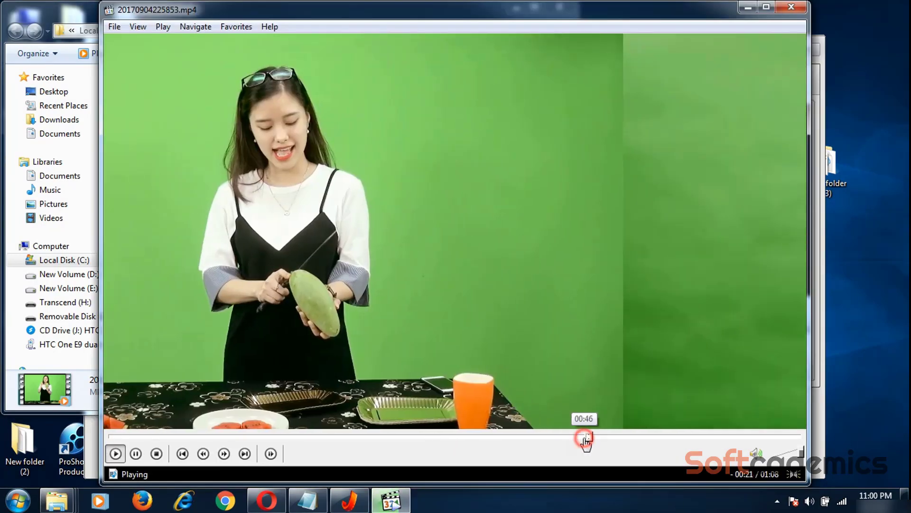
Skip ahead to the beach clip near the end, pause, and close MPC-HC
left_click(593, 436)
left_click(755, 436)
left_click(535, 230)
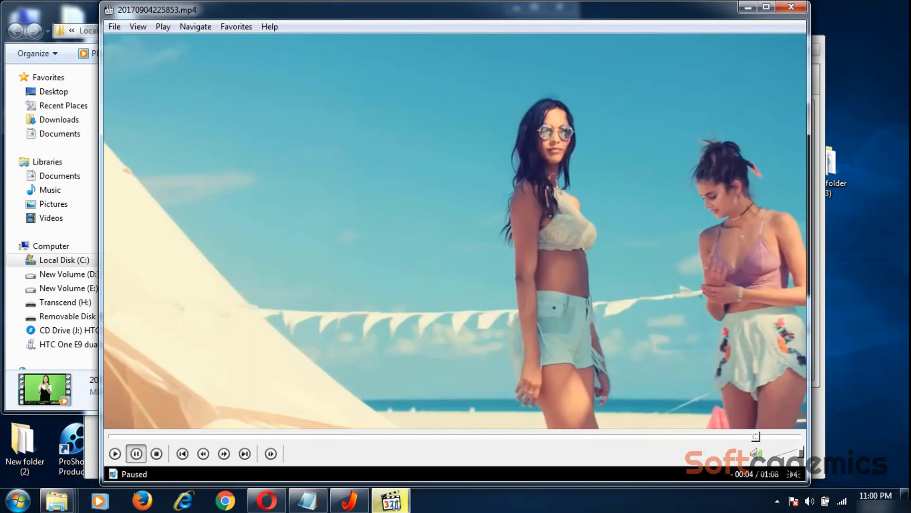
left_click(780, 8)
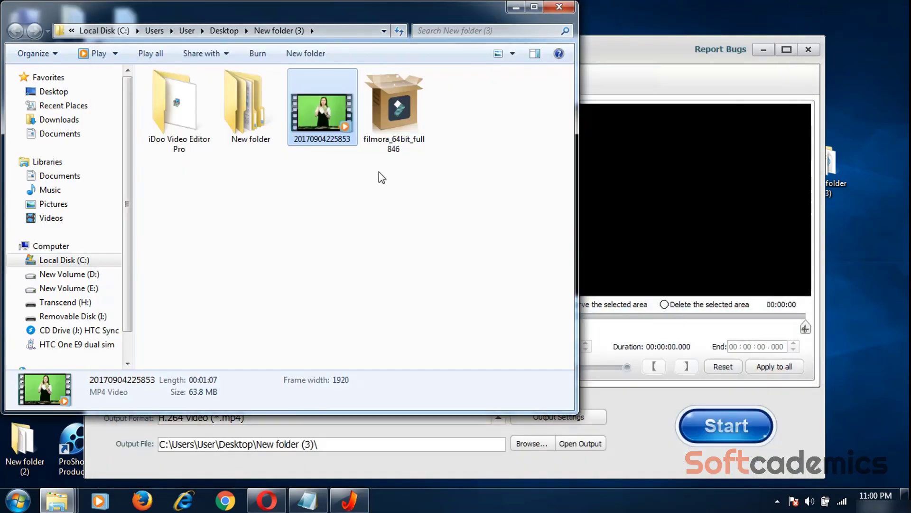
Delete 20170904225853.mp4 to the Recycle Bin, then close Explorer and the Video/Audio Joiner
right_click(326, 104)
left_click(346, 431)
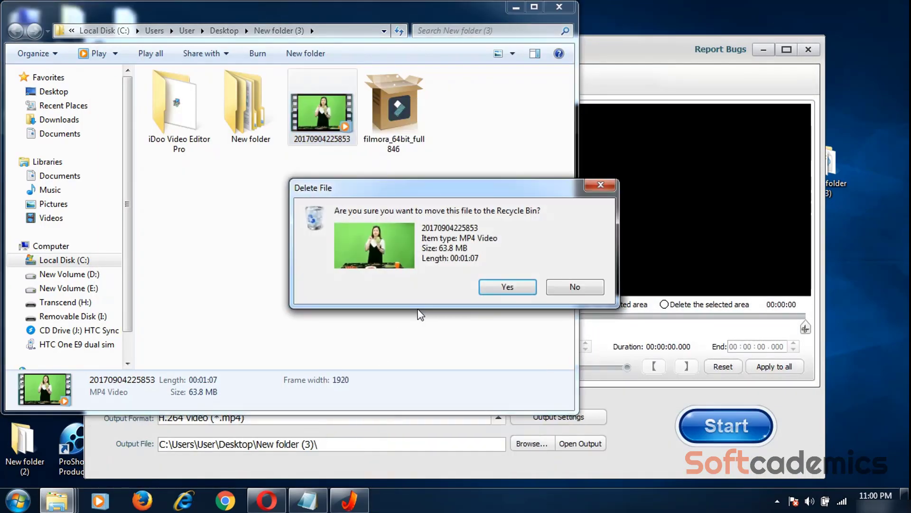
left_click(491, 288)
left_click(560, 7)
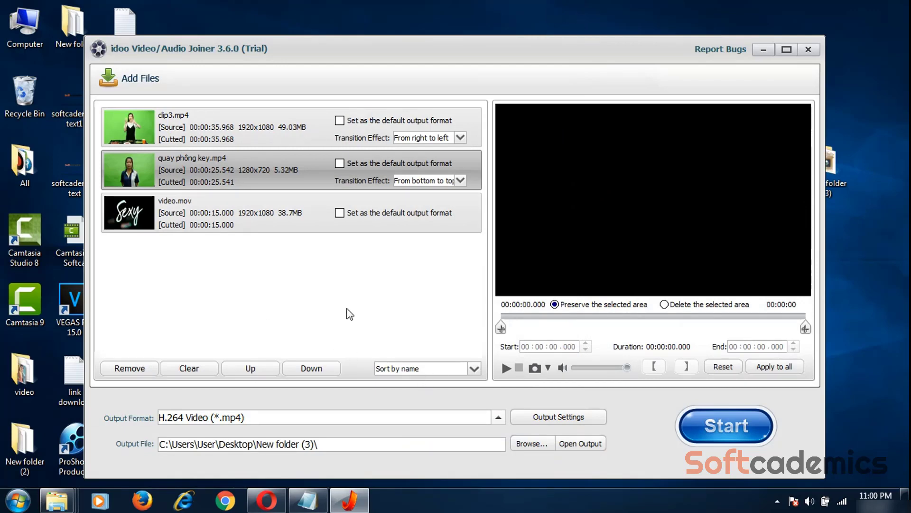
left_click(809, 50)
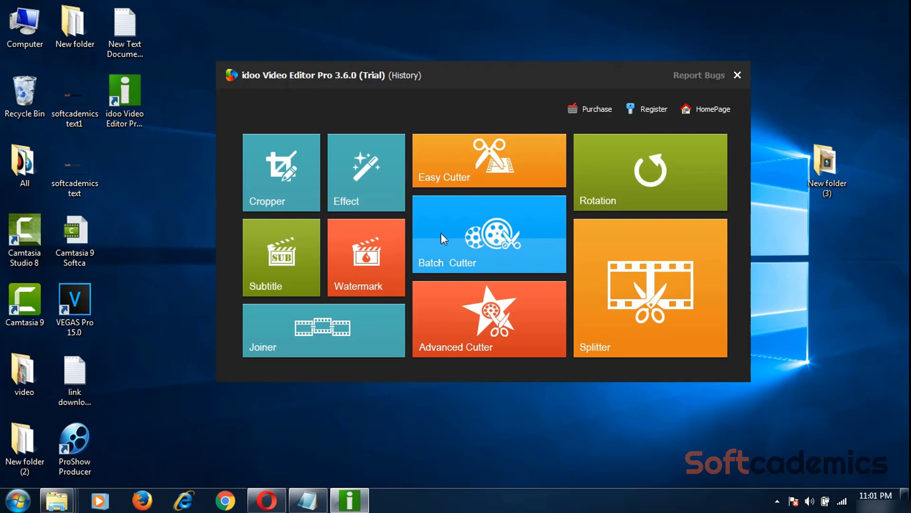
Preview and close the Advanced Cutter and Video Rotator, then launch the Video/Audio Splitter
left_click(460, 315)
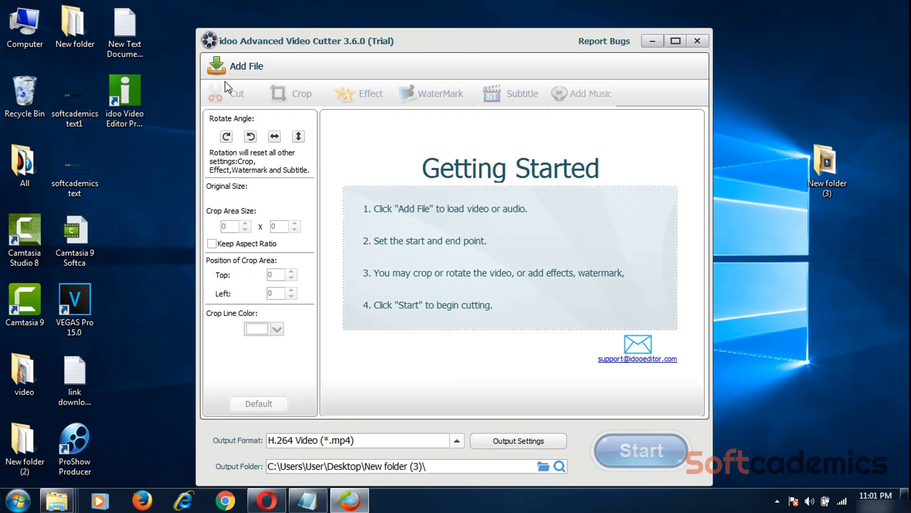
left_click(698, 40)
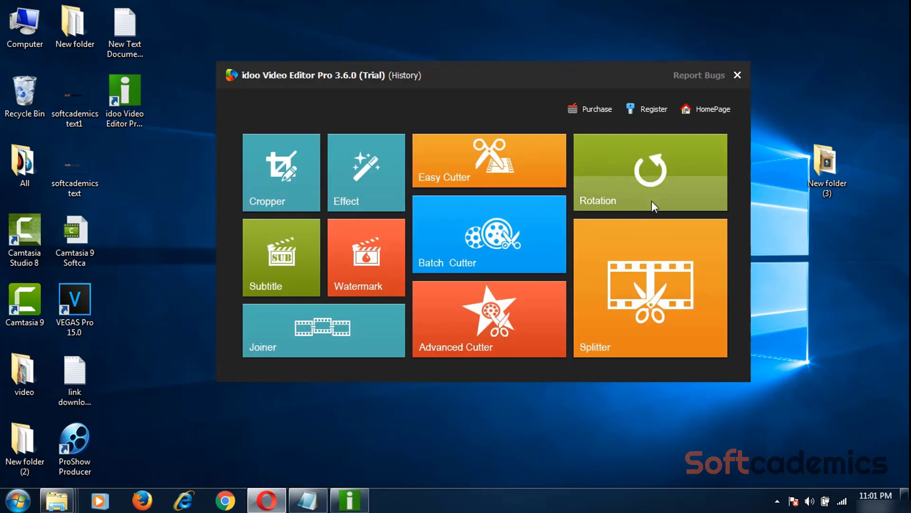
left_click(617, 180)
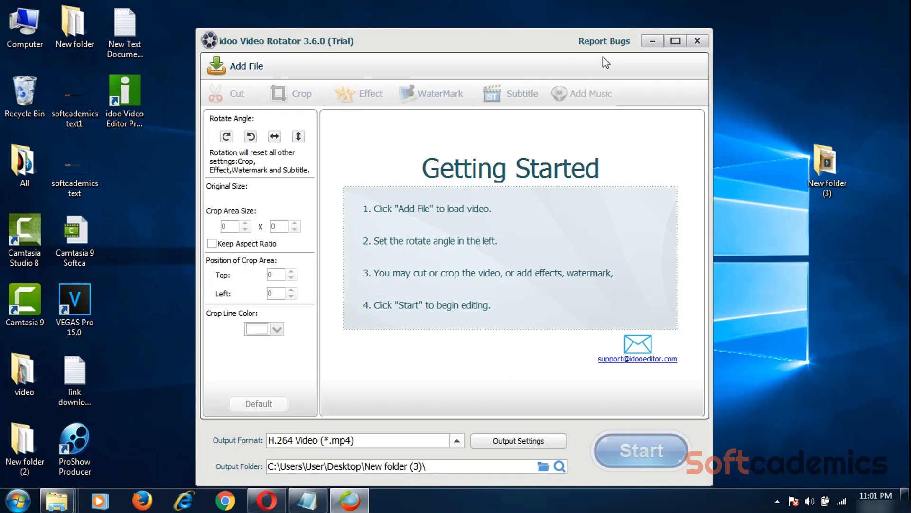
left_click(694, 41)
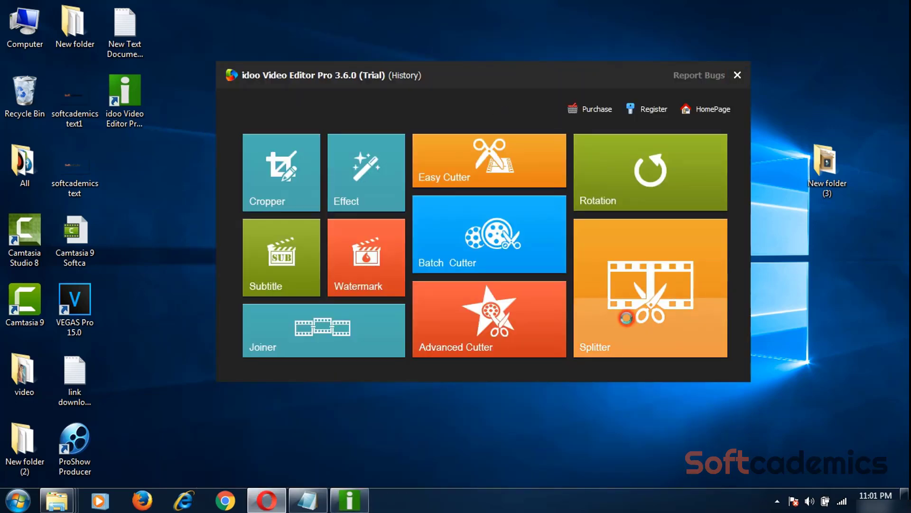
left_click(593, 345)
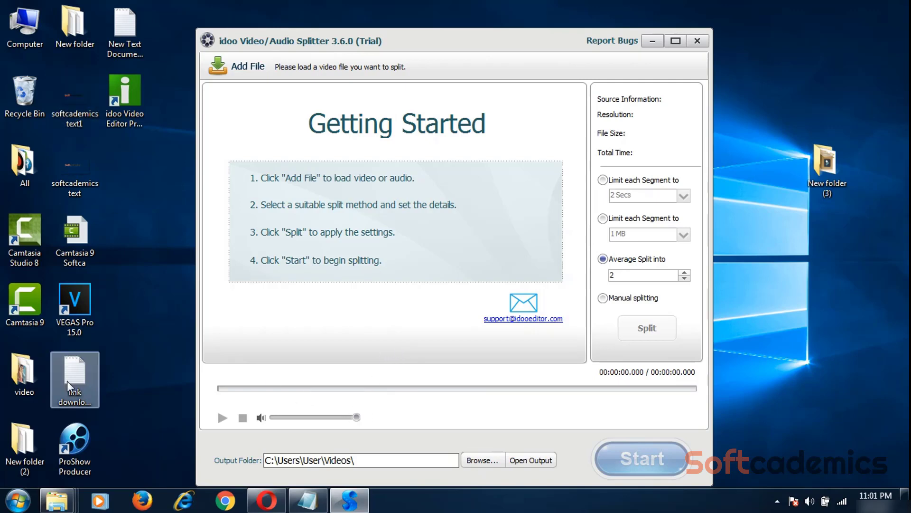
Drag quay phông key.mp4 from its folder into the Splitter window
mouse_move(61, 506)
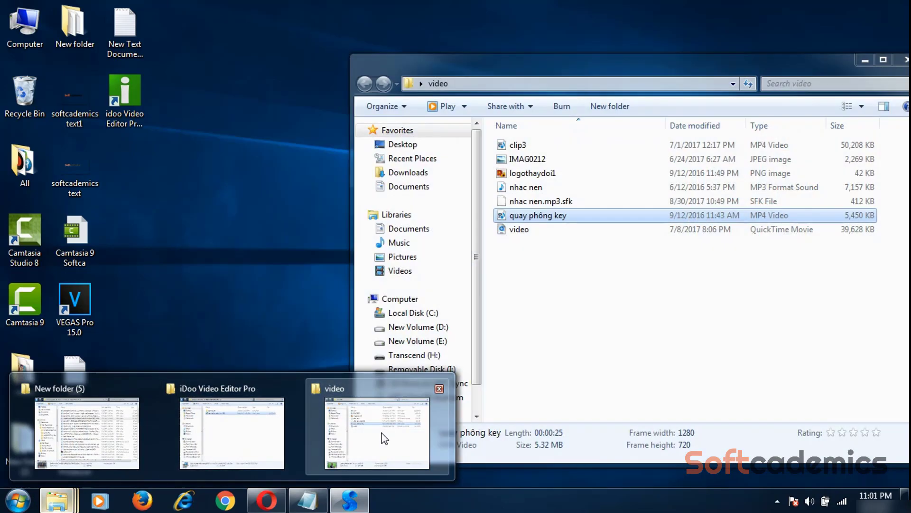
left_click(383, 437)
left_click_drag(541, 216, 269, 172)
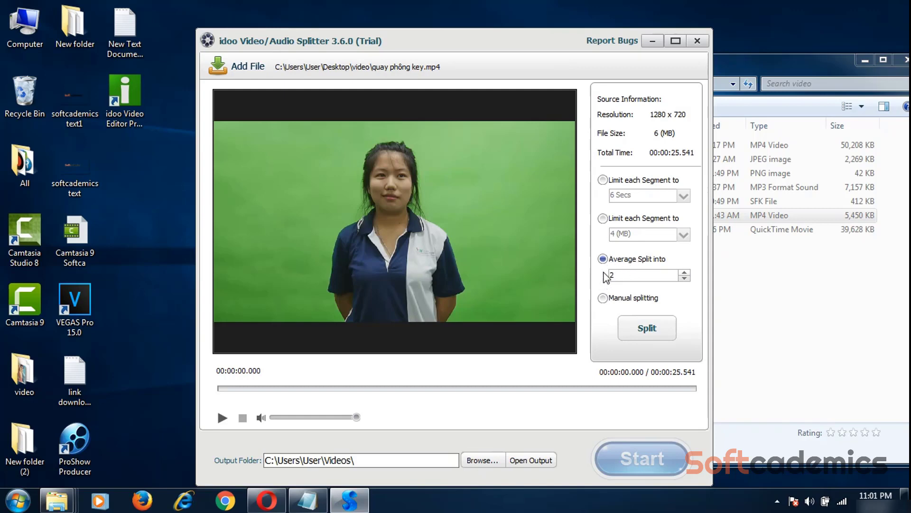
Set the Average Split into count to 6 parts
left_click(684, 273)
left_click(685, 273)
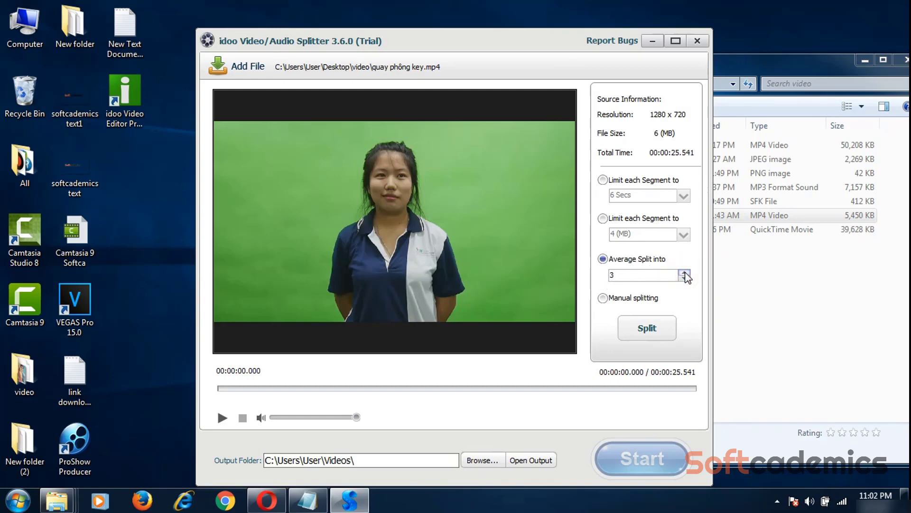
left_click(685, 272)
left_click(685, 273)
left_click(685, 273)
left_click(684, 278)
Try the 6 Secs and 4 MB split modes, then return to Average Split into
left_click(603, 179)
double_click(613, 194)
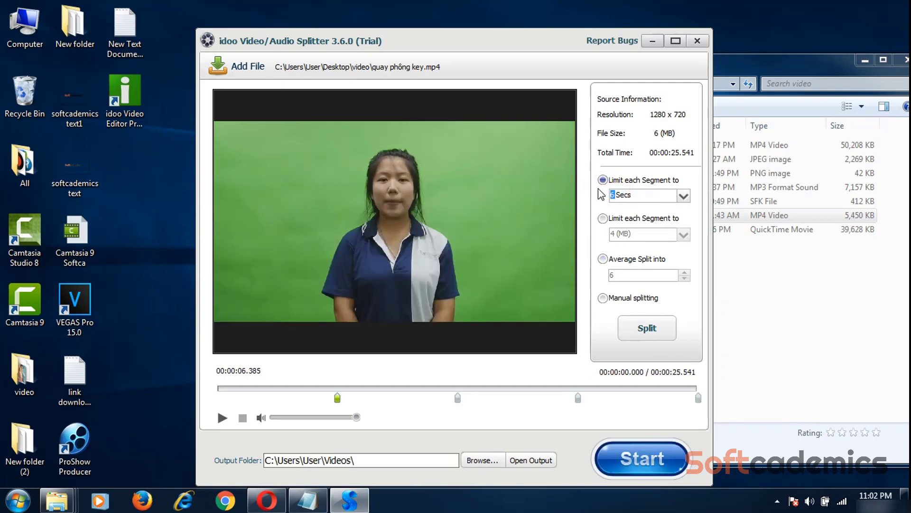
left_click(603, 218)
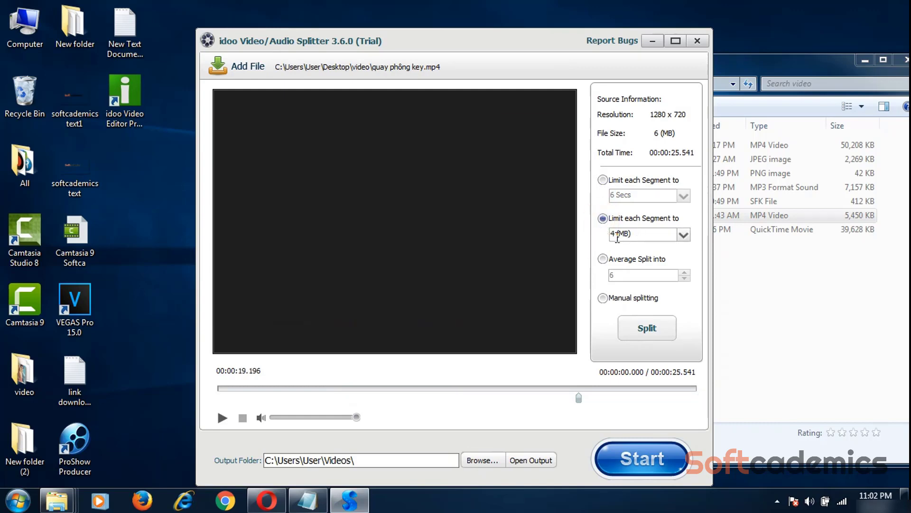
double_click(613, 234)
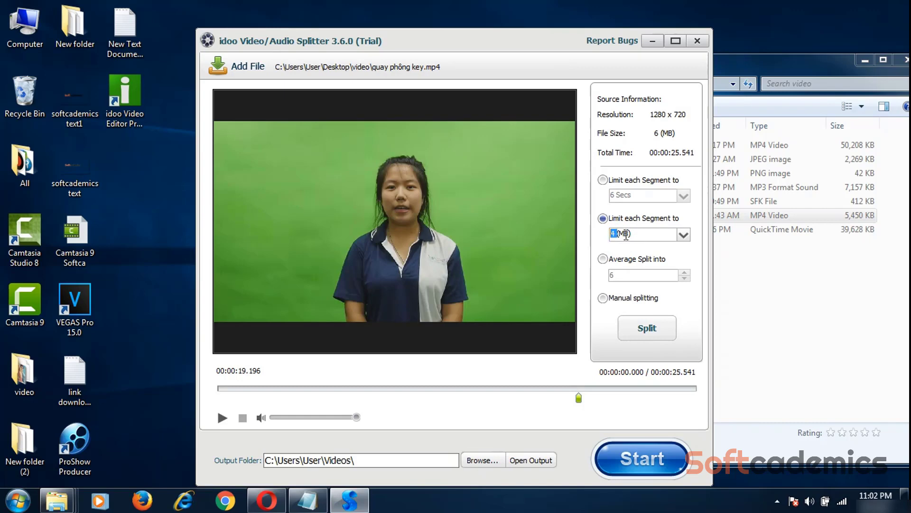
left_click(603, 258)
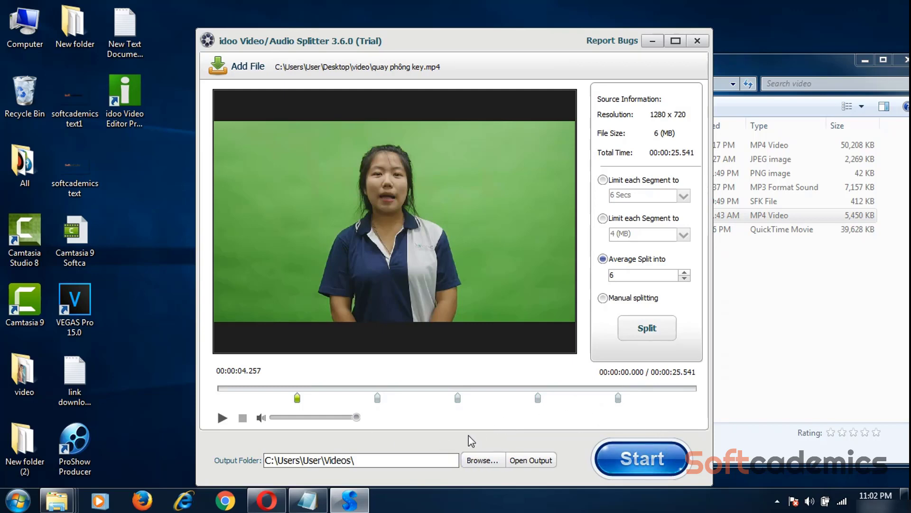
Set the Splitter's output folder to Desktop\New folder (3)
left_click(477, 460)
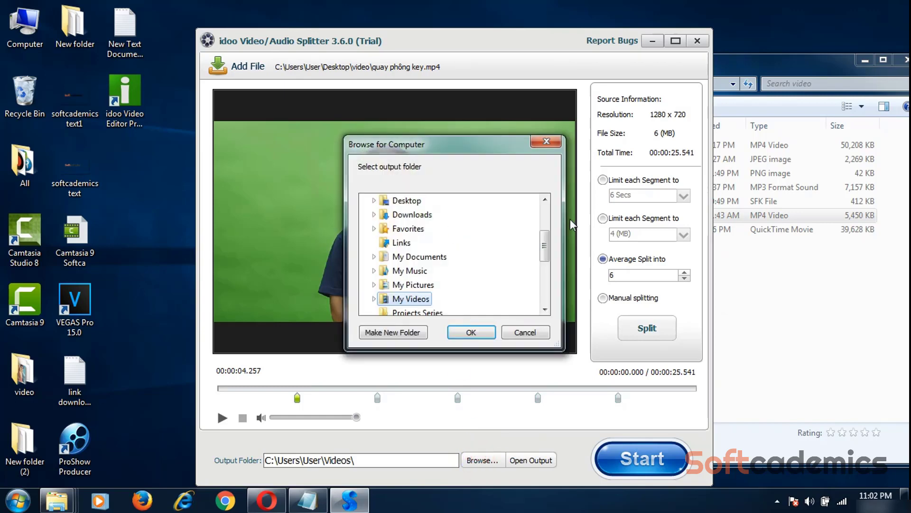
left_click(543, 284)
left_click(544, 285)
left_click(410, 284)
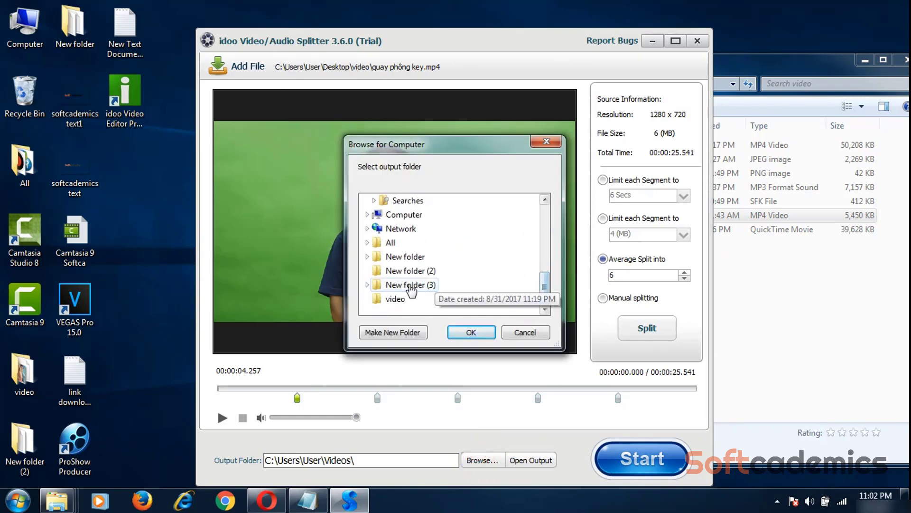
left_click(467, 335)
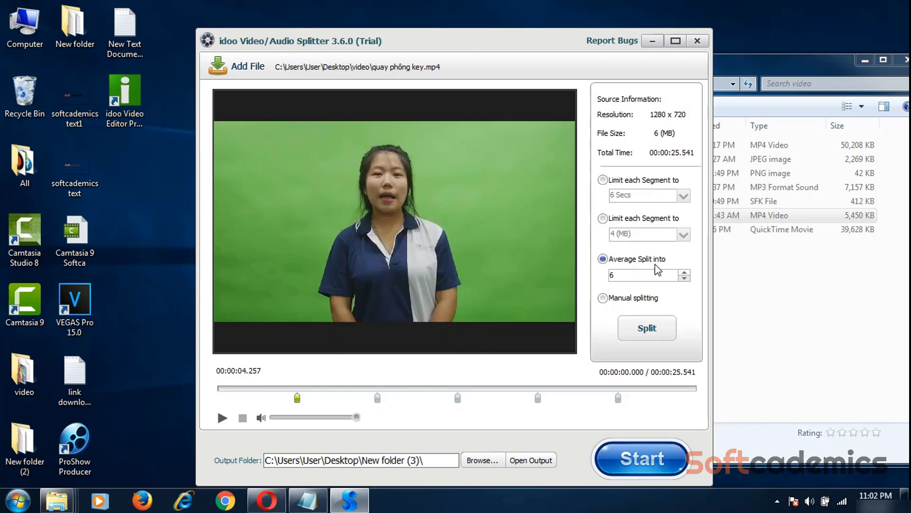
Check that the Average Split into count is still 6
double_click(637, 275)
left_click(628, 275)
double_click(640, 279)
Split the clip in trial mode and open New folder (3) showing the six clips
left_click(657, 456)
left_click(534, 332)
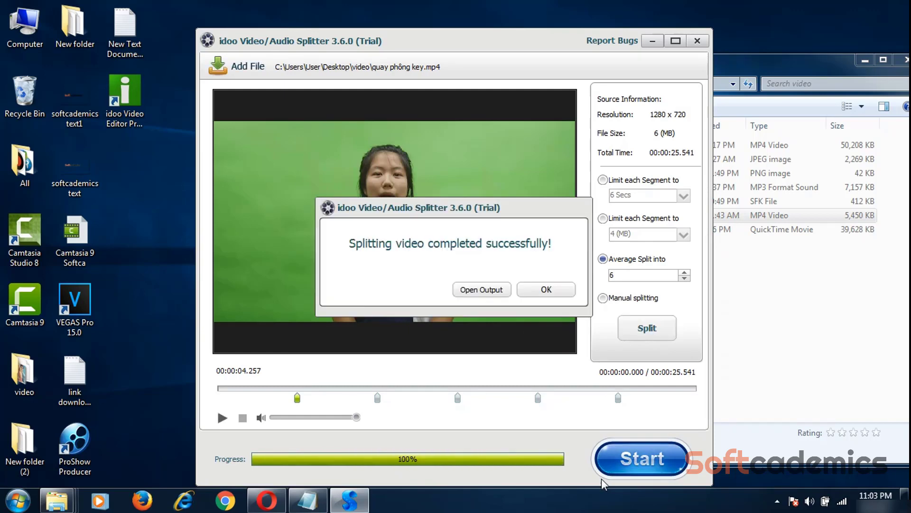
left_click(482, 289)
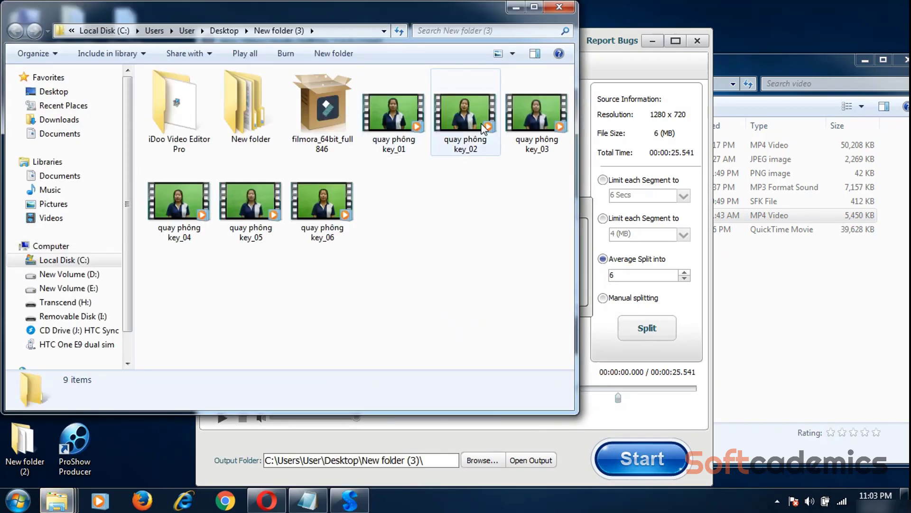
Delete the split clips key_04 through key_06 from New folder (3)
left_click(410, 128)
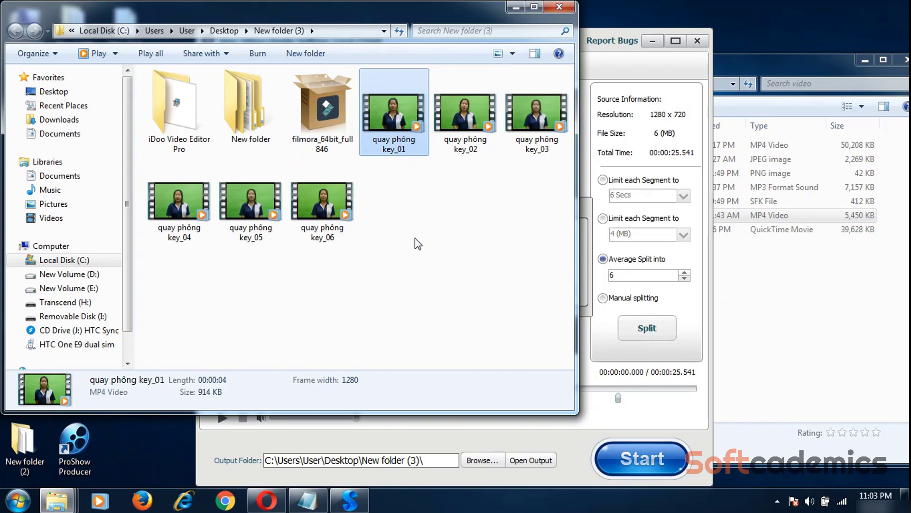
left_click(417, 217)
left_click_drag(457, 282, 177, 218)
right_click(178, 219)
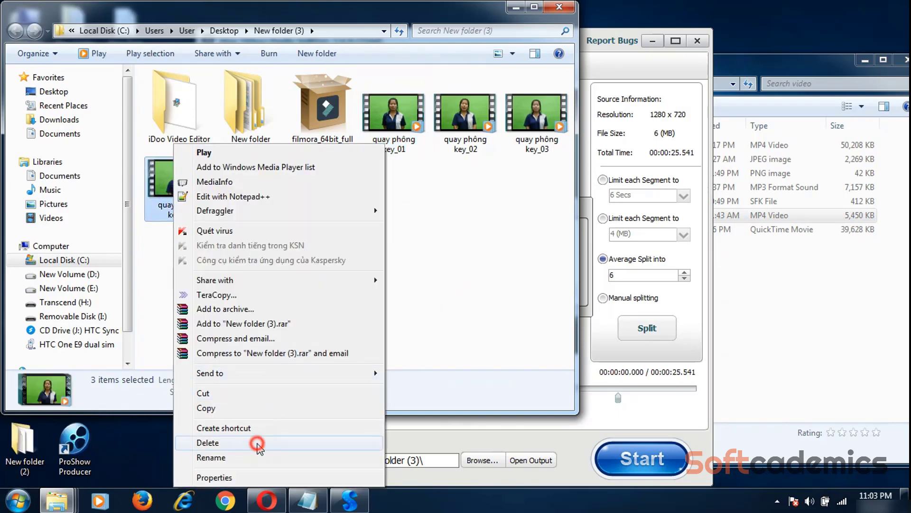
left_click(207, 443)
left_click(491, 263)
Delete clips key_01 through key_03 and close the folder window
left_click_drag(551, 170, 363, 93)
right_click(398, 129)
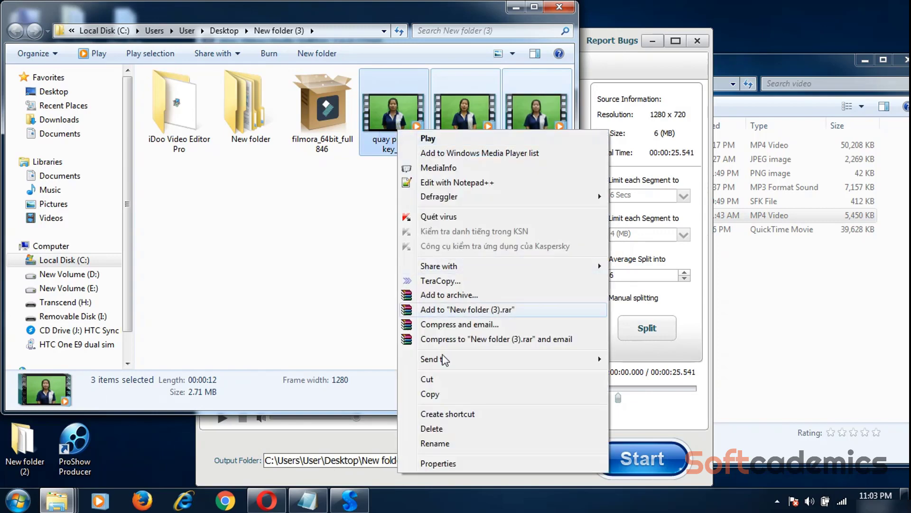
left_click(430, 429)
left_click(501, 262)
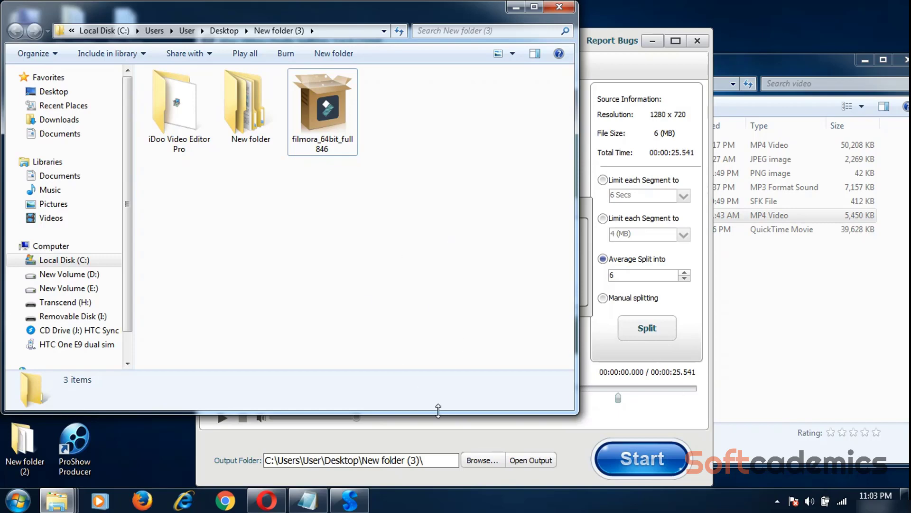
left_click(562, 7)
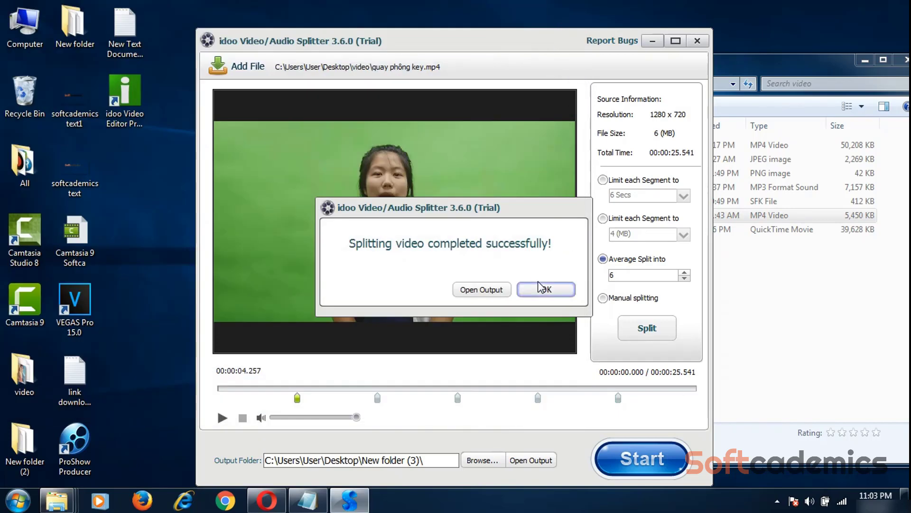
Dismiss the splitting-completed message and close the Video/Audio Splitter window
left_click(545, 288)
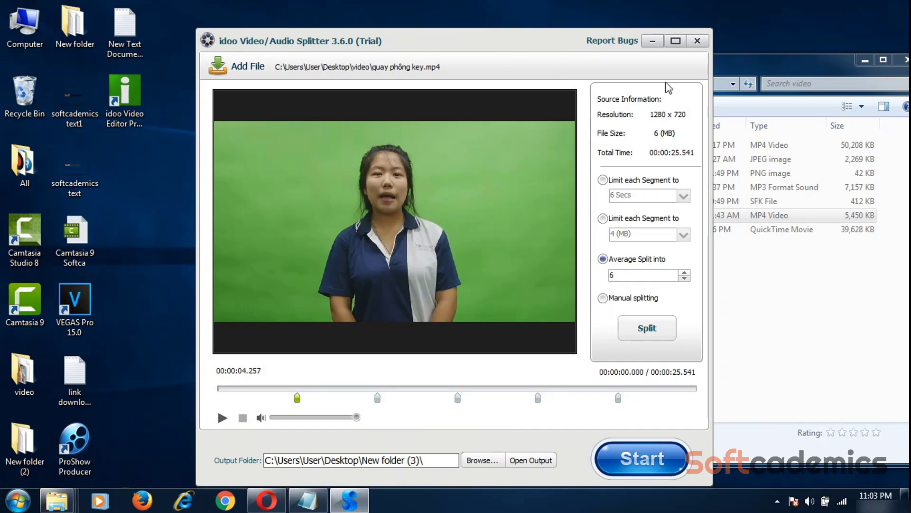
left_click(698, 41)
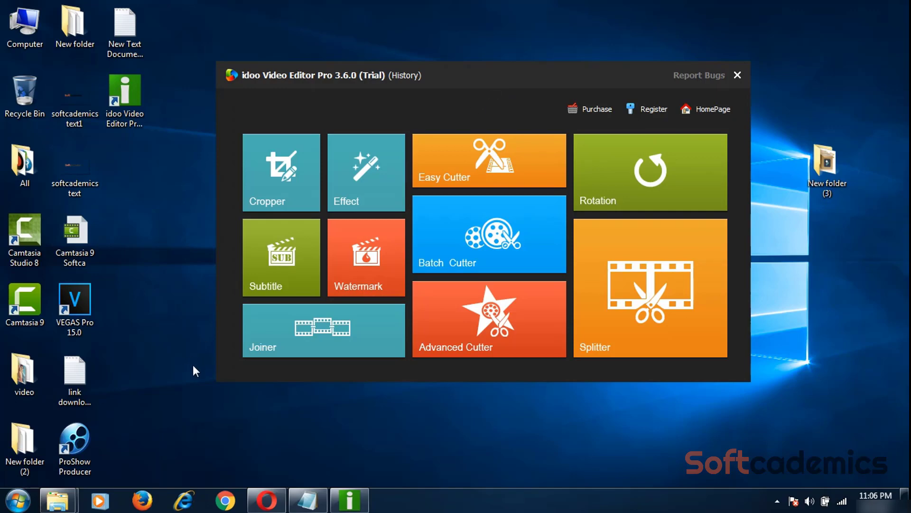
Launch Revo Uninstaller Pro from its folder under All Programs in the Start Menu
left_click(18, 500)
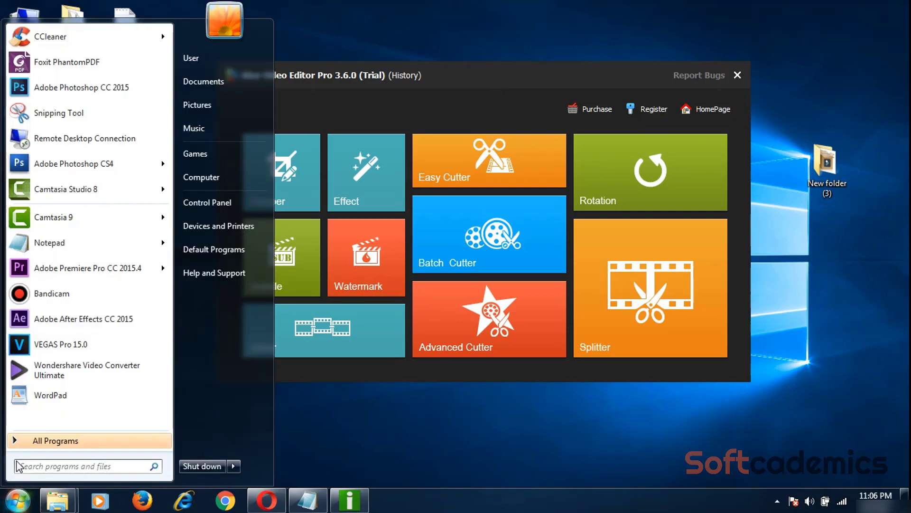
left_click(43, 441)
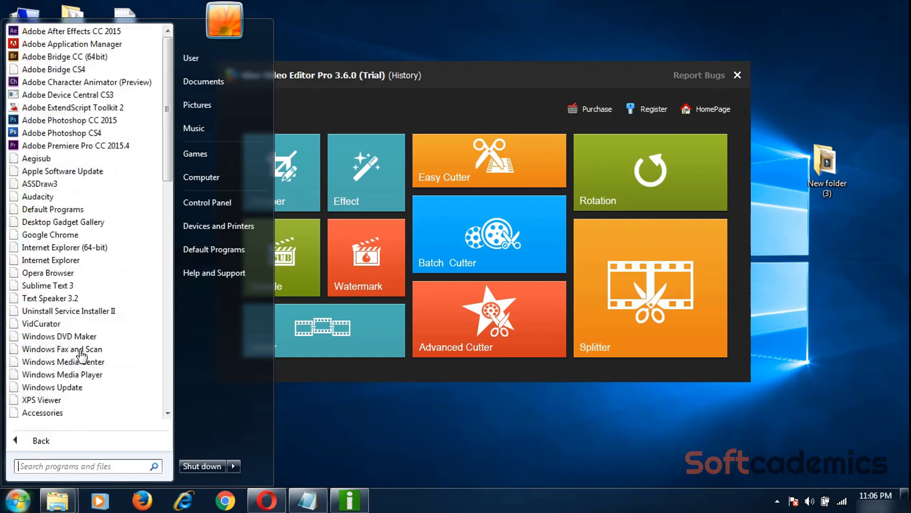
scroll(71, 399, "down", 10)
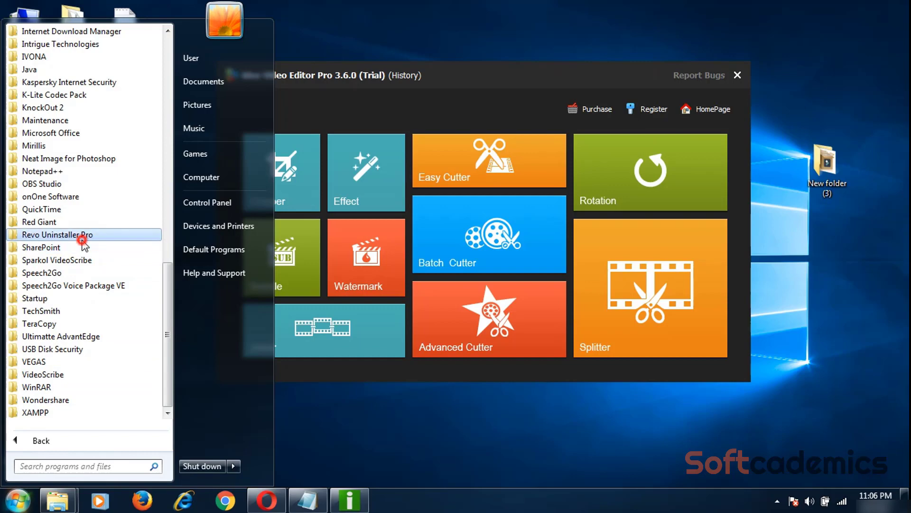
left_click(56, 235)
left_click(61, 274)
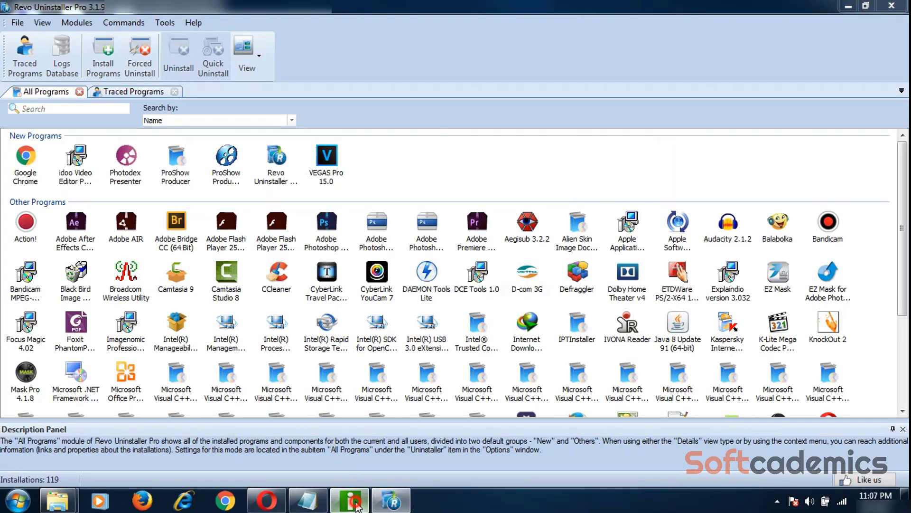
Close the open idoo Video Editor Pro window and select idoo Video Editor Pro 3.6.0 in Revo's list
left_click(356, 504)
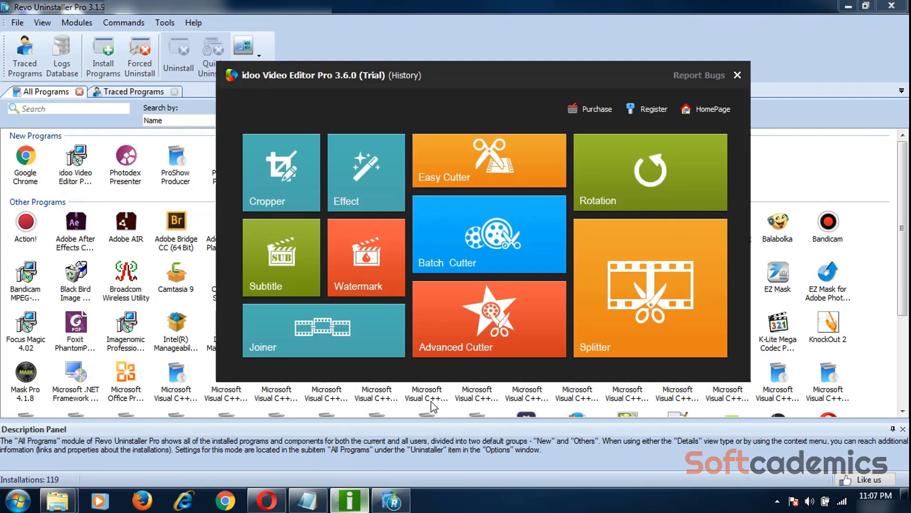
left_click(738, 76)
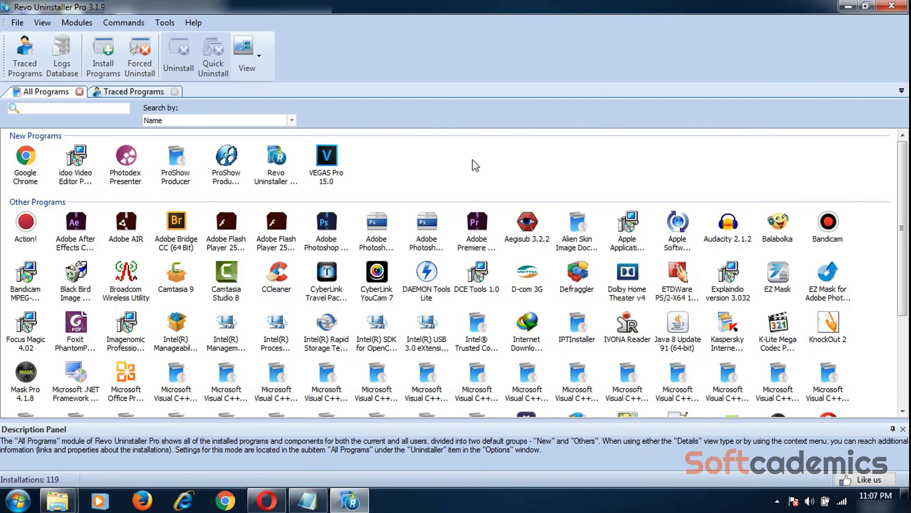
left_click(67, 160)
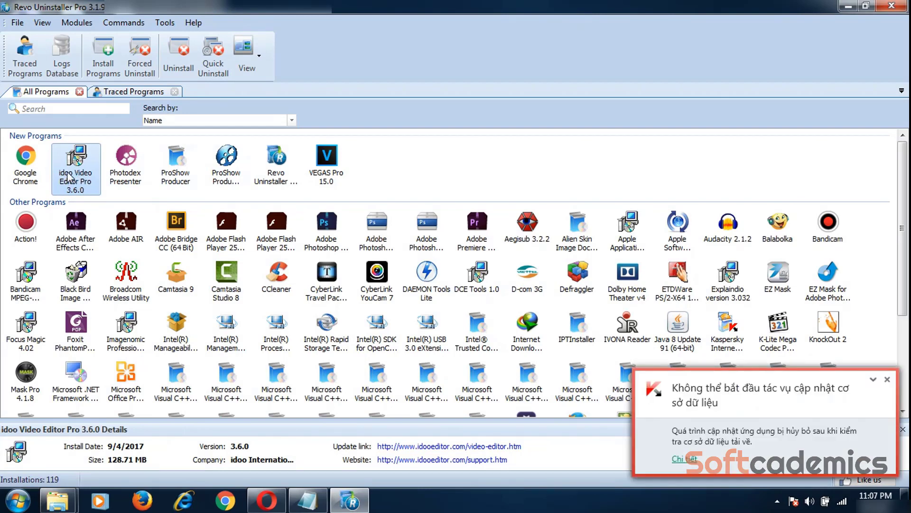
left_click(65, 108)
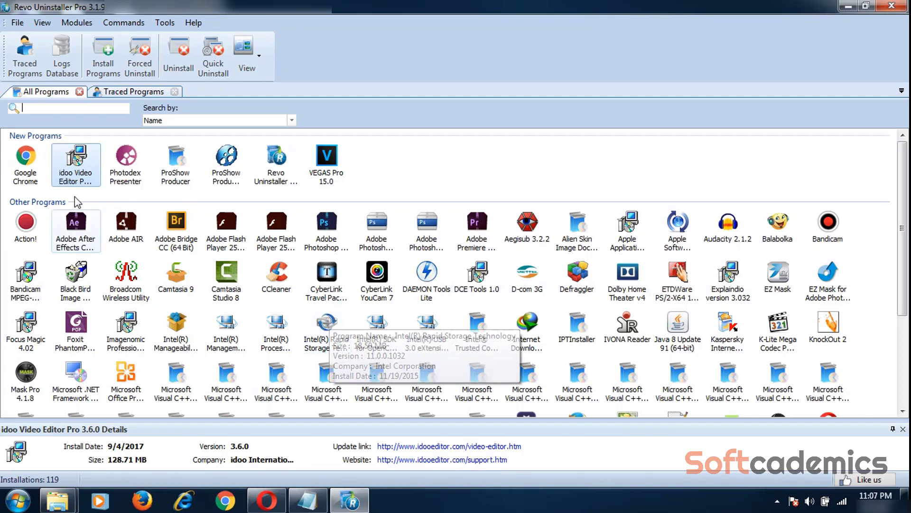
Start Revo's uninstall of idoo Video Editor Pro 3.6.0 from its right-click menu
right_click(74, 164)
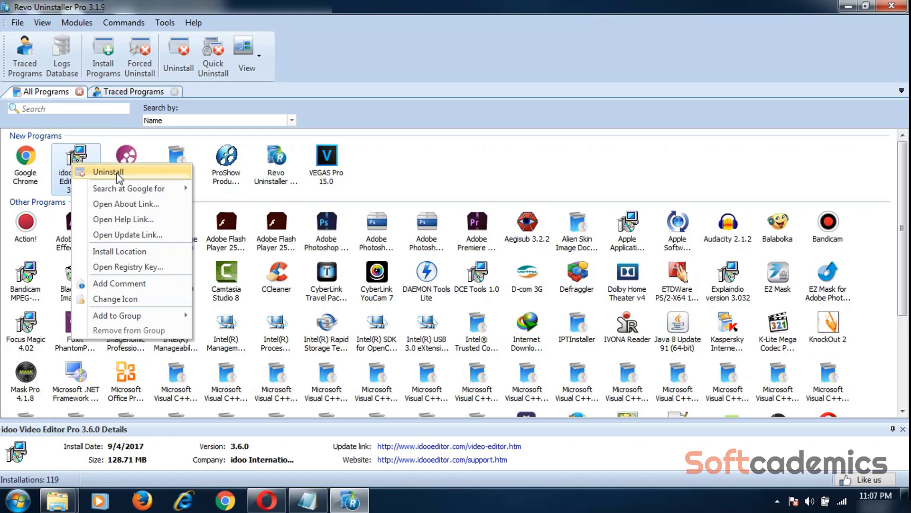
left_click(117, 175)
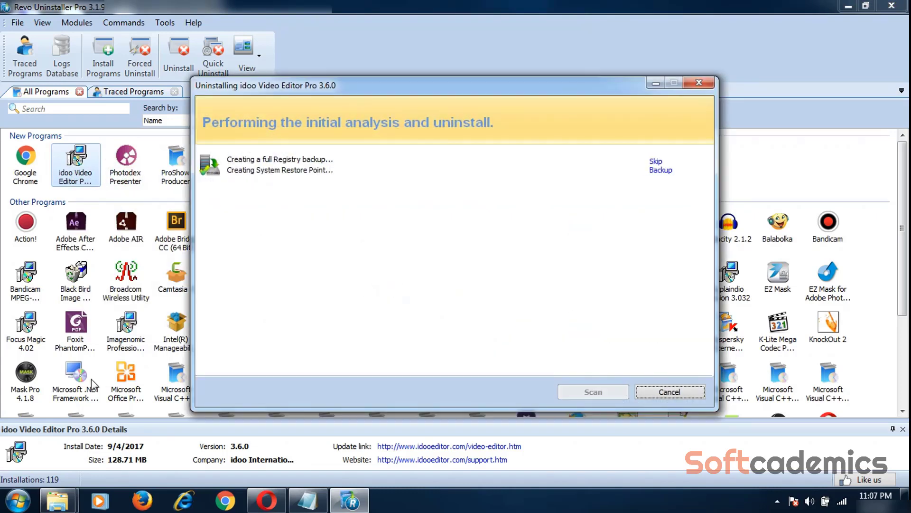
left_click(18, 500)
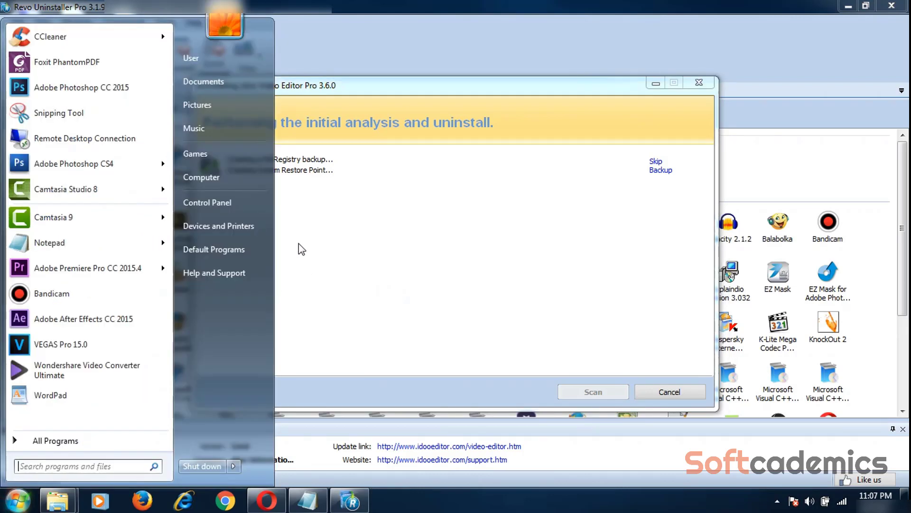
Find idoo Video Editor in Control Panel's Programs and Features and bring up its uninstall action
left_click(241, 206)
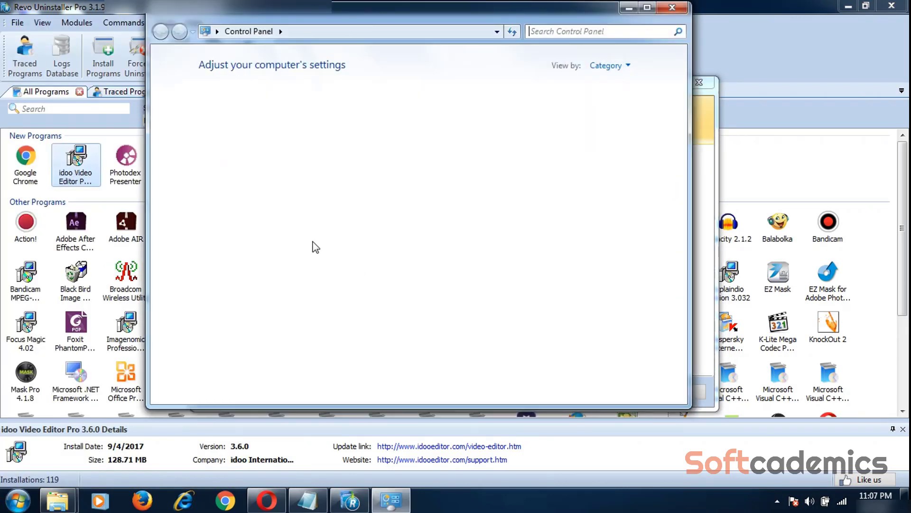
left_click(284, 277)
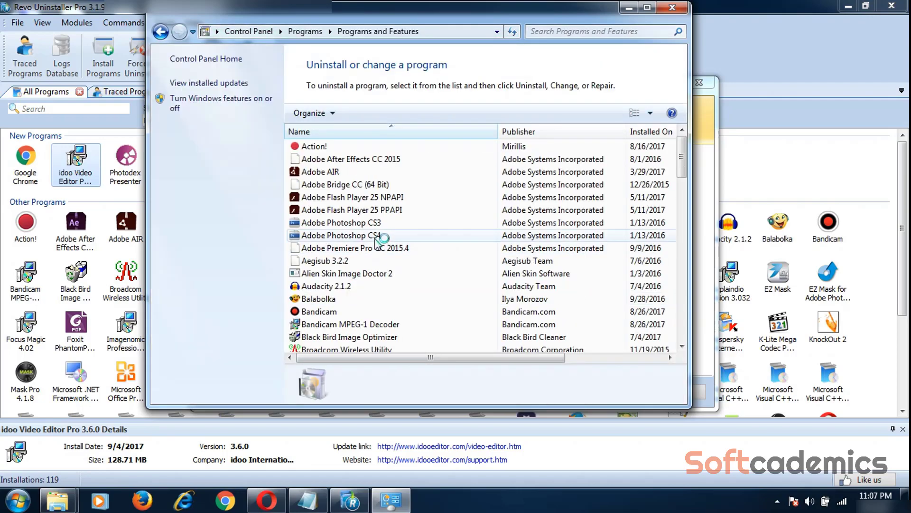
scroll(352, 266, "down", 3)
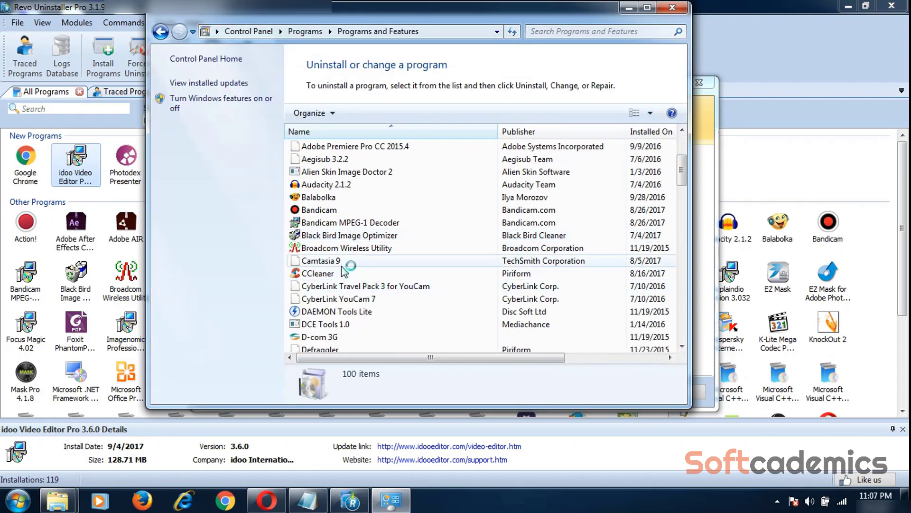
scroll(345, 271, "down", 15)
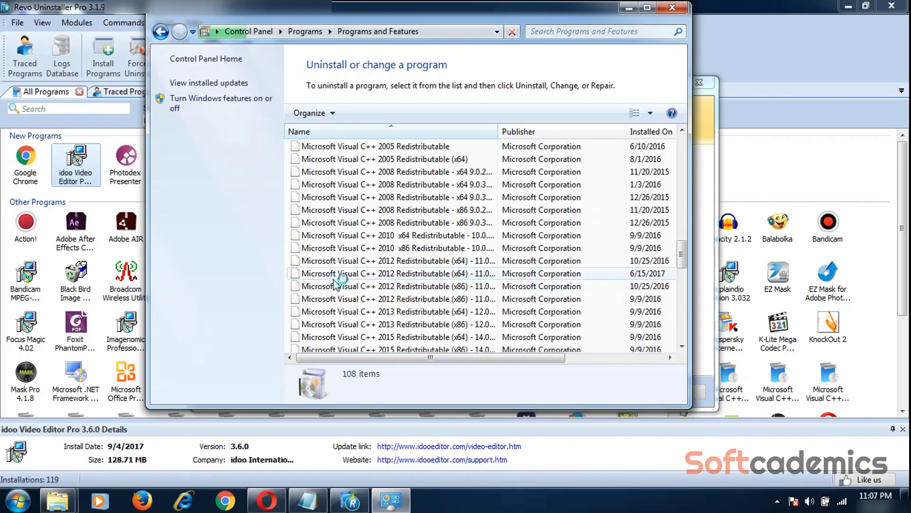
scroll(334, 285, "down", 15)
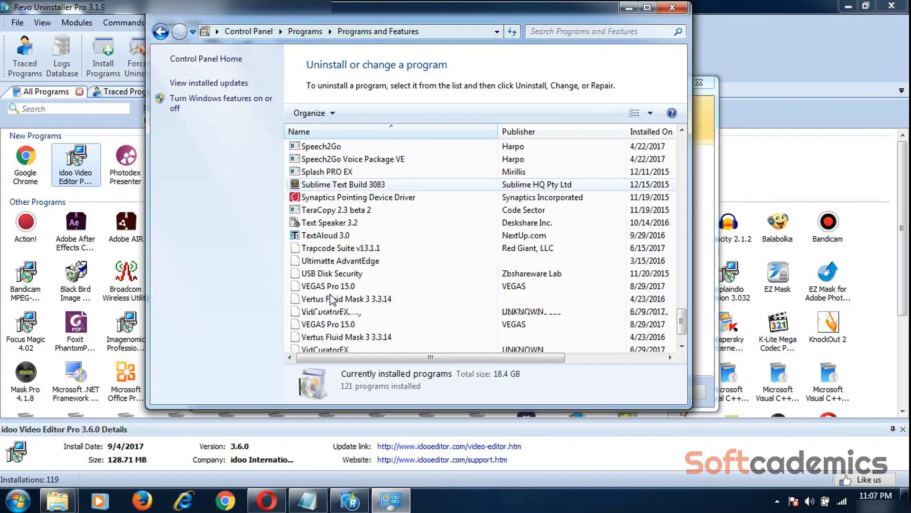
scroll(332, 299, "down", 1)
scroll(335, 317, "up", 20)
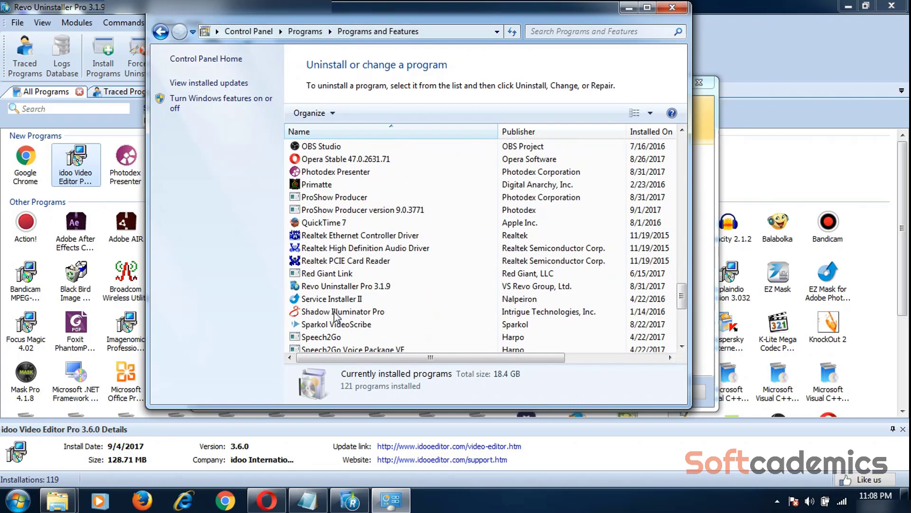
scroll(335, 317, "up", 4)
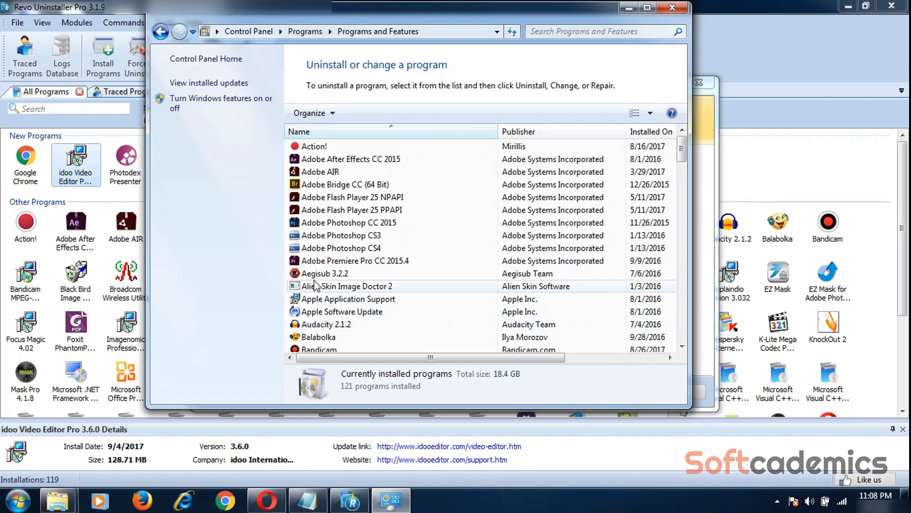
scroll(315, 270, "down", 15)
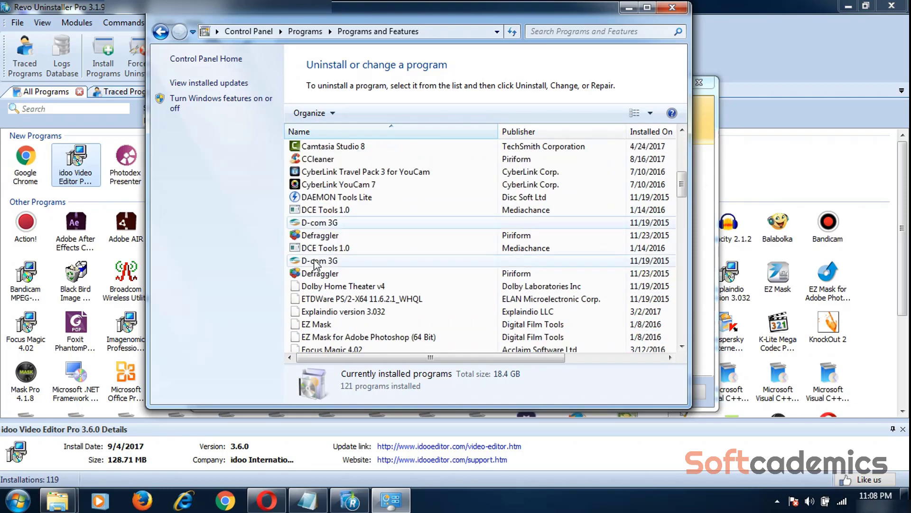
scroll(314, 273, "up", 6)
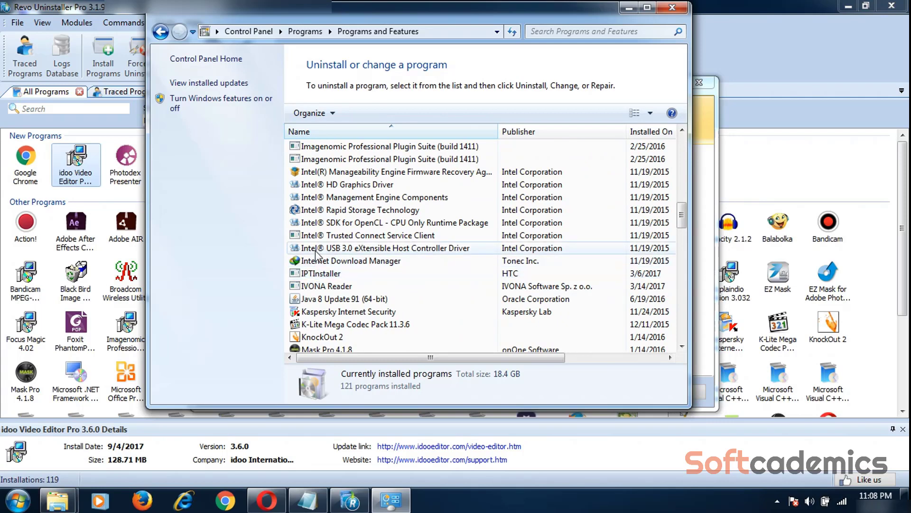
left_click(328, 198)
right_click(351, 195)
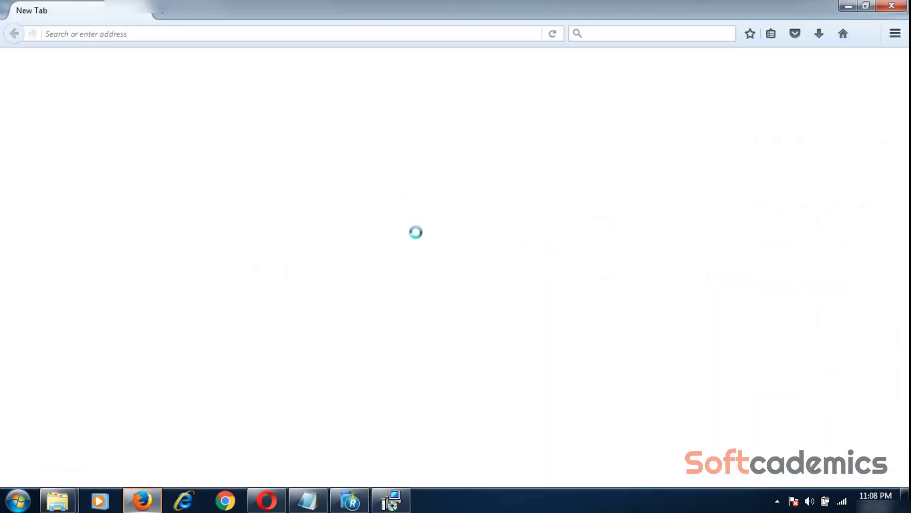
Close the Firefox window, confirm complete removal of idoo Video Editor Pro, and acknowledge completion
left_click(893, 6)
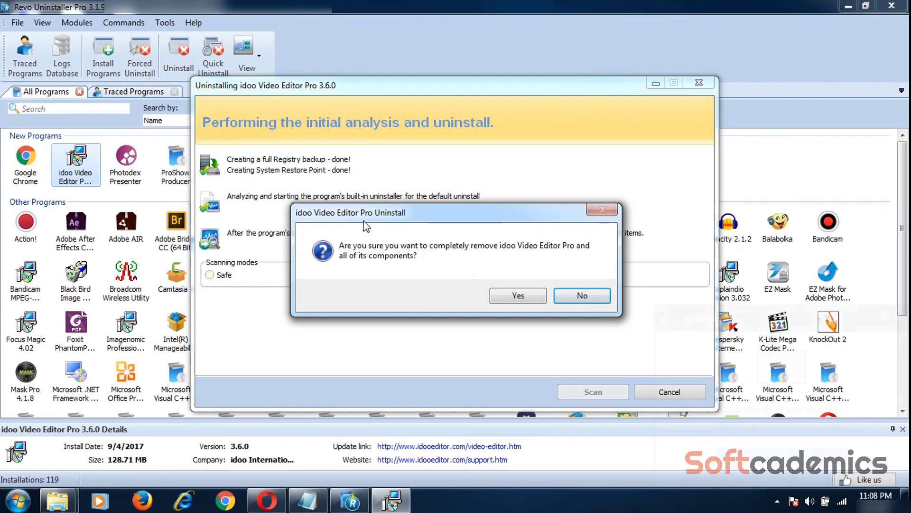
left_click_drag(422, 222, 388, 157)
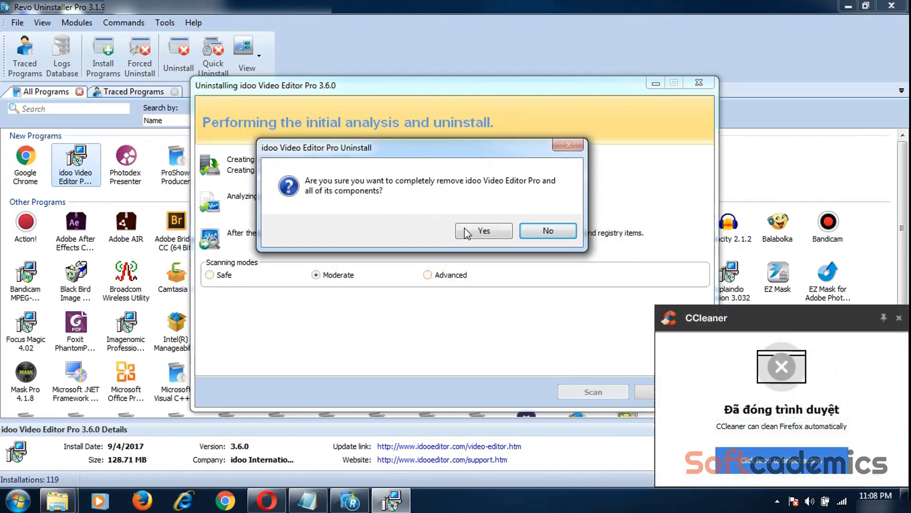
left_click(483, 231)
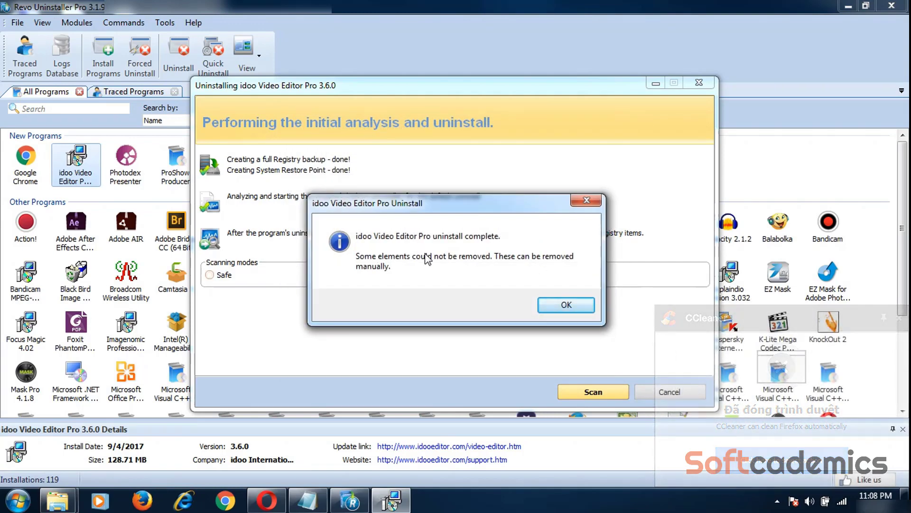
left_click(547, 305)
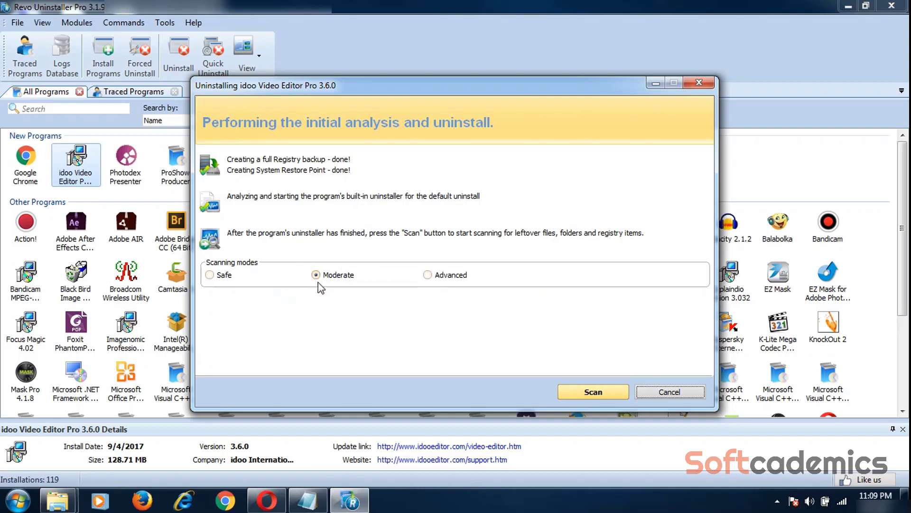
Run Revo's scan for idoo Video Editor Pro leftovers
left_click(592, 392)
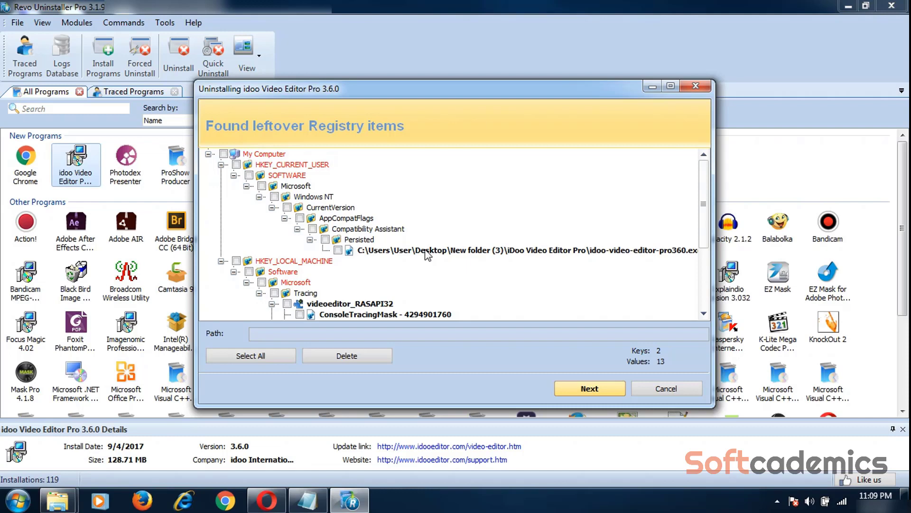
left_click(705, 176)
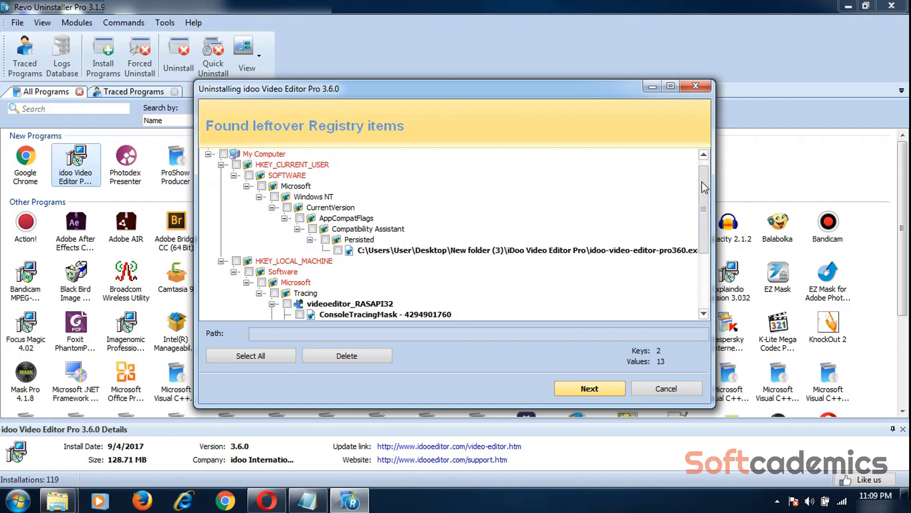
left_click_drag(704, 187, 705, 214)
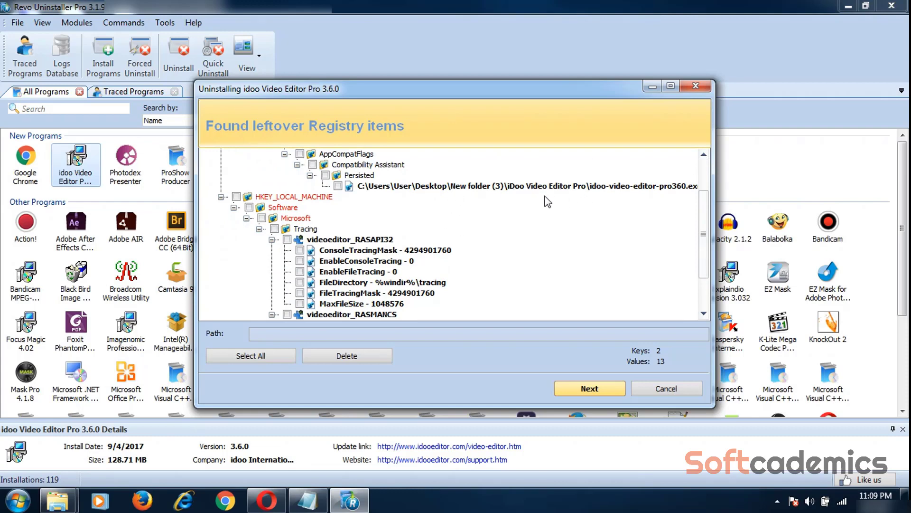
Delete the idoo-video-editor-pro360.exe entry and the videoeditor_RASAPI32 and videoeditor_RASMANCS registry keys
left_click(338, 186)
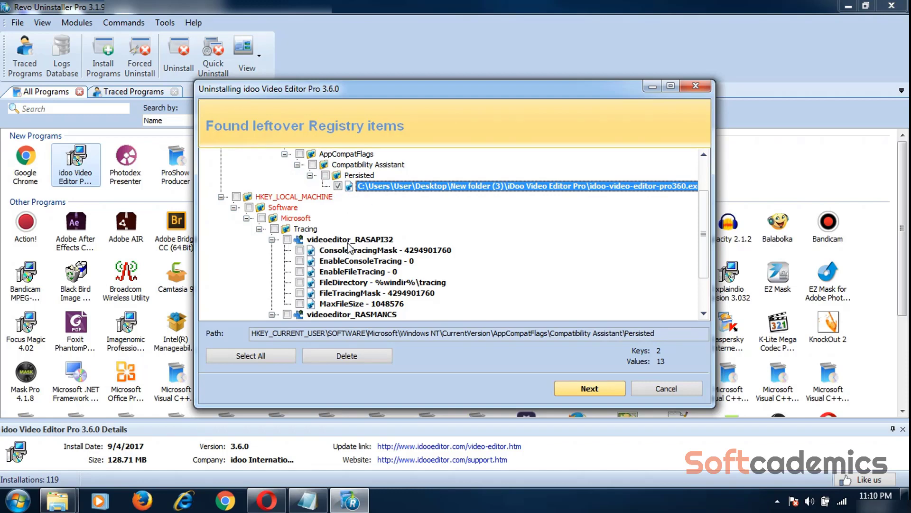
left_click(287, 239)
scroll(316, 250, "down", 2)
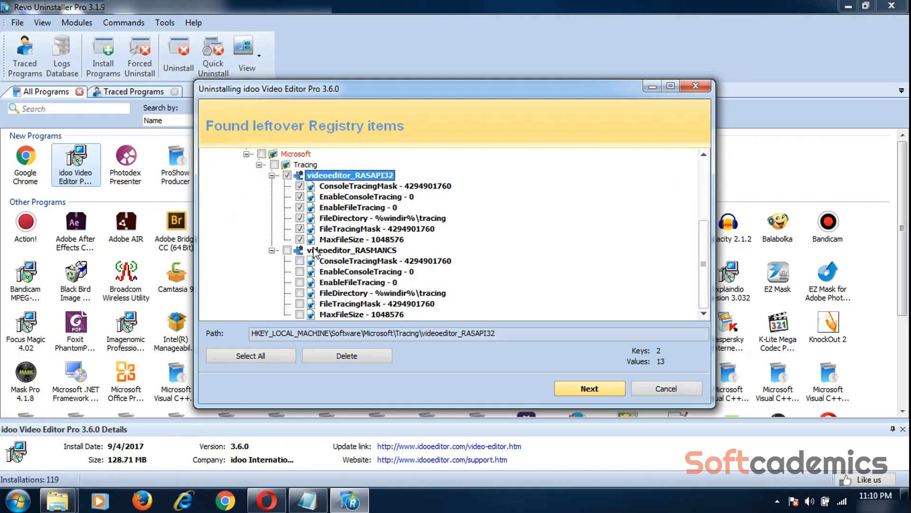
left_click(288, 250)
scroll(302, 266, "up", 2)
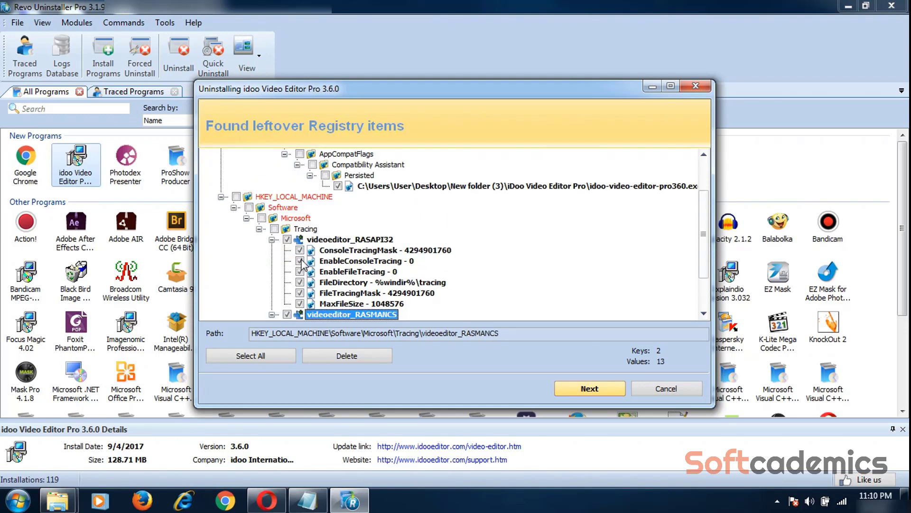
scroll(303, 266, "up", 1)
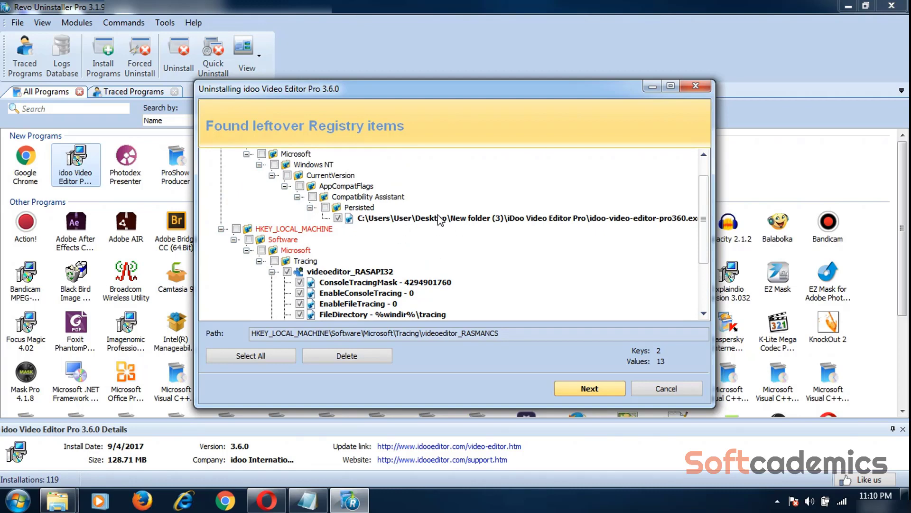
left_click(365, 356)
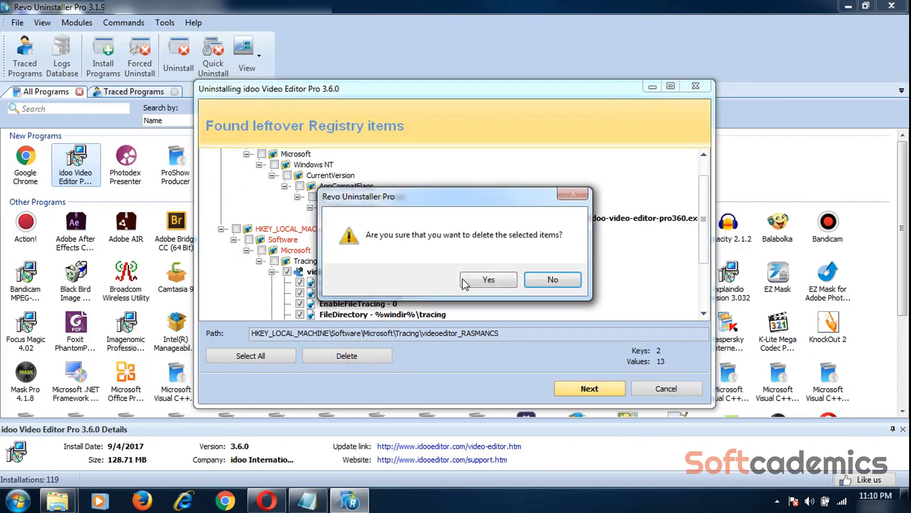
left_click(475, 281)
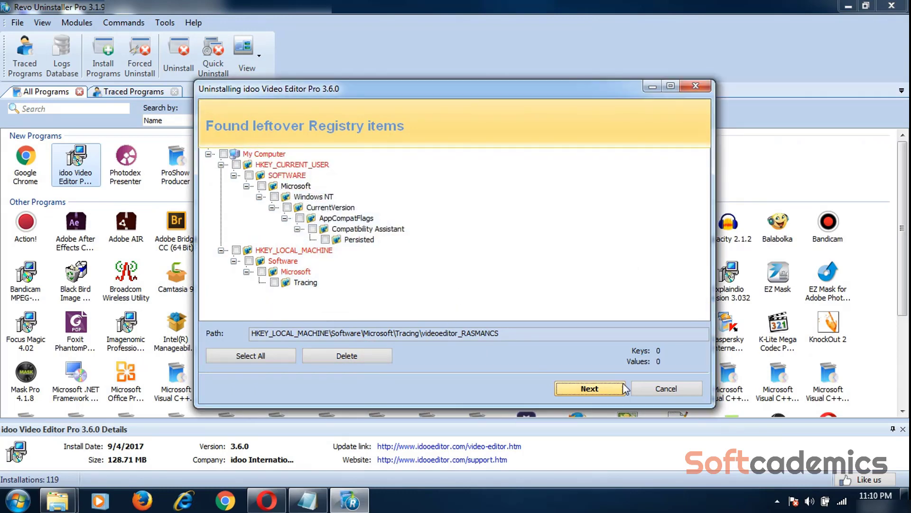
Delete the leftover idoo program folder and AppData folder with all their files
left_click(595, 388)
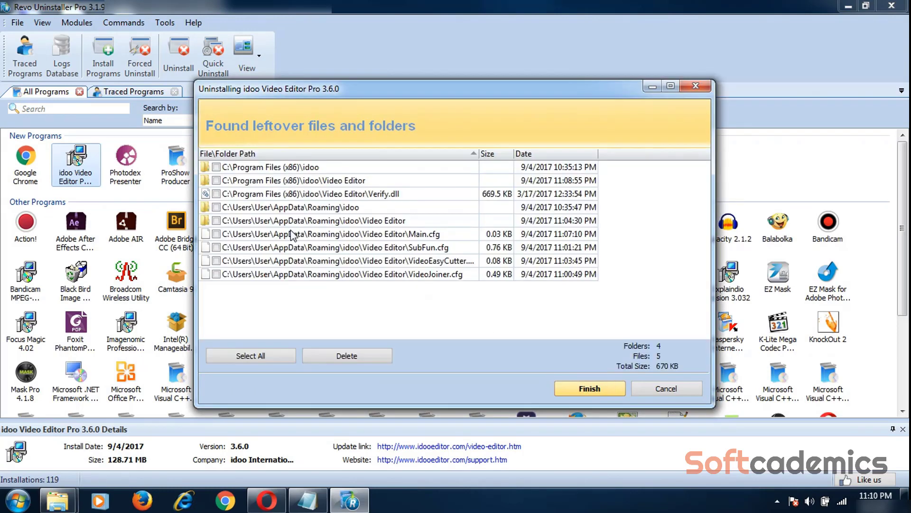
left_click(216, 167)
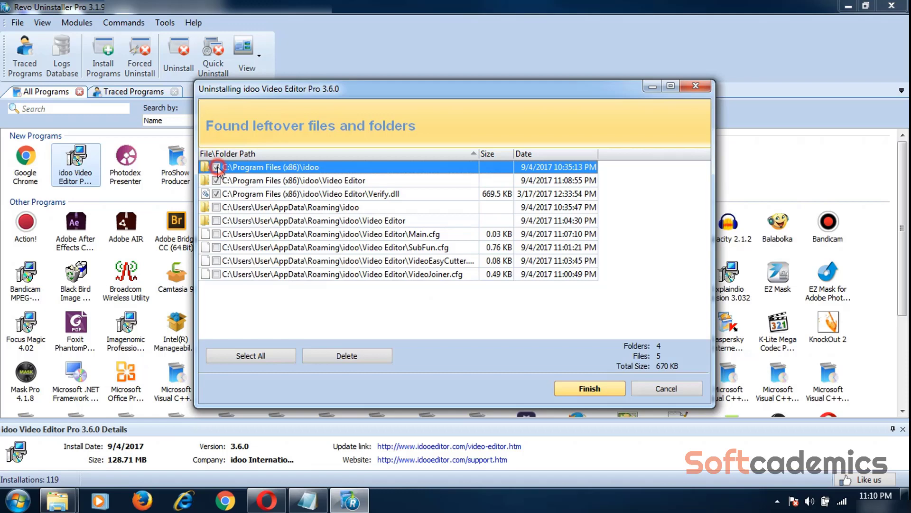
left_click(217, 207)
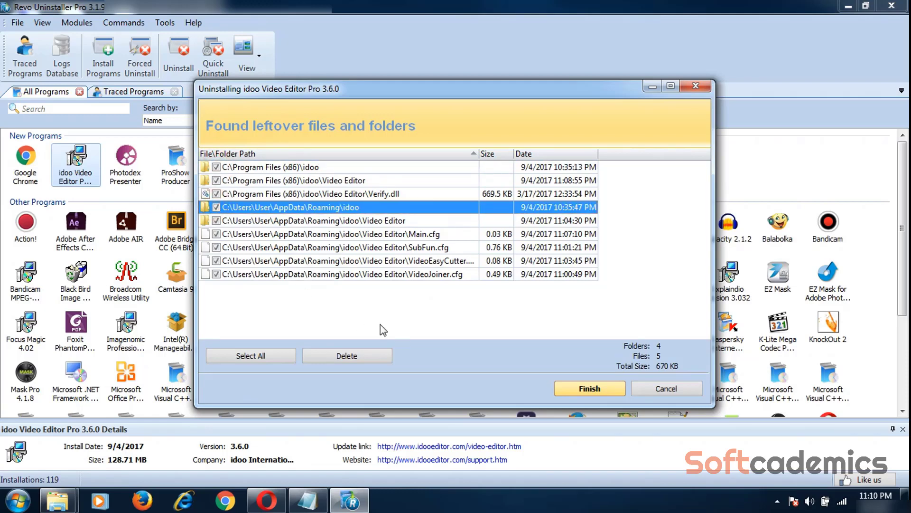
left_click(376, 356)
left_click(482, 282)
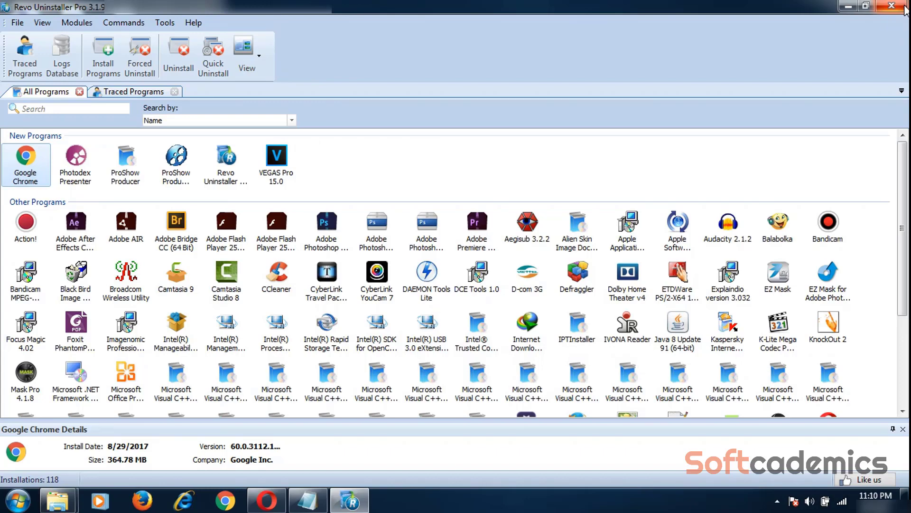
Close Revo Uninstaller and permanently empty the 2 items from the Recycle Bin
left_click(904, 8)
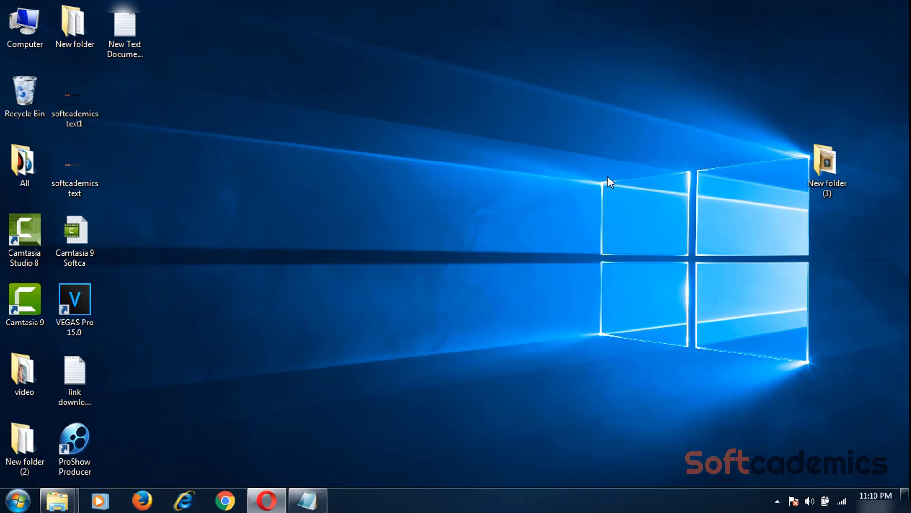
right_click(7, 90)
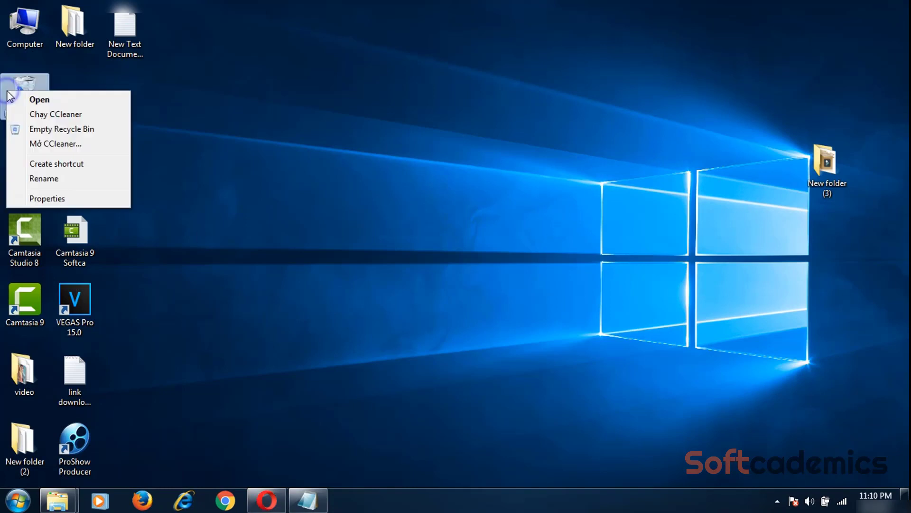
left_click(29, 127)
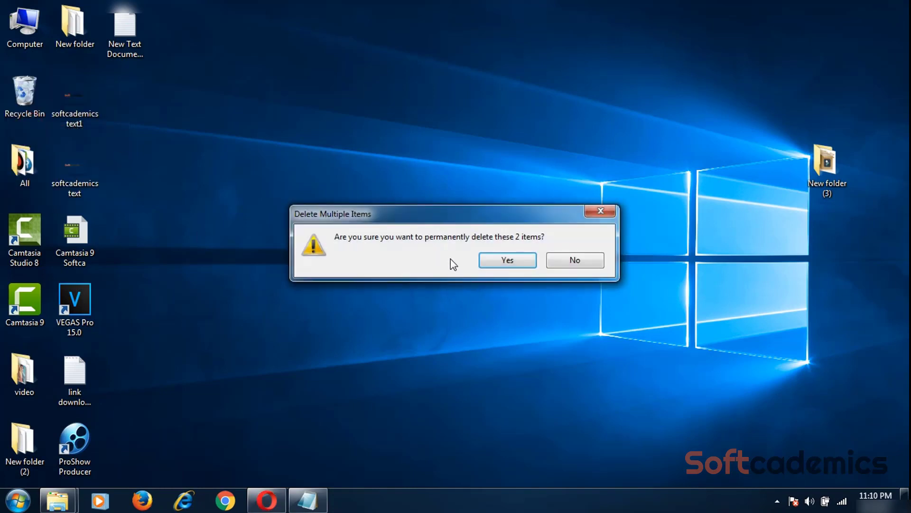
left_click(495, 259)
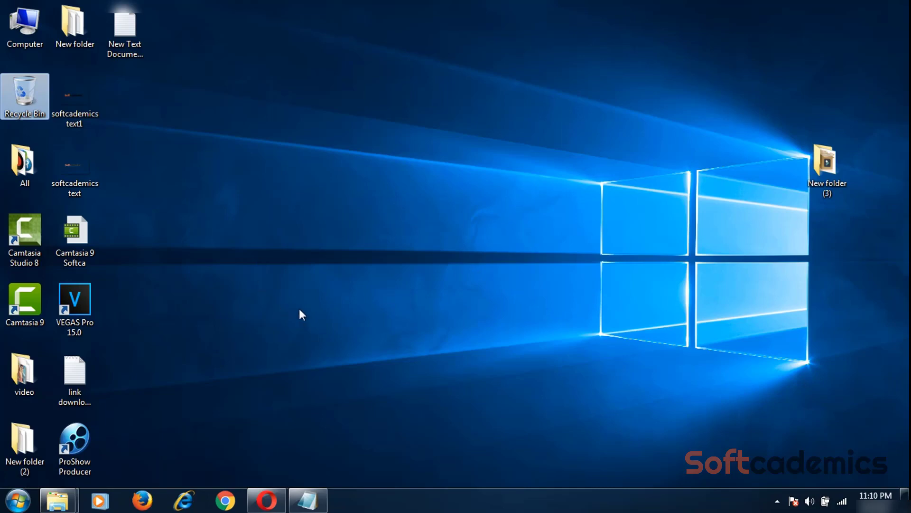